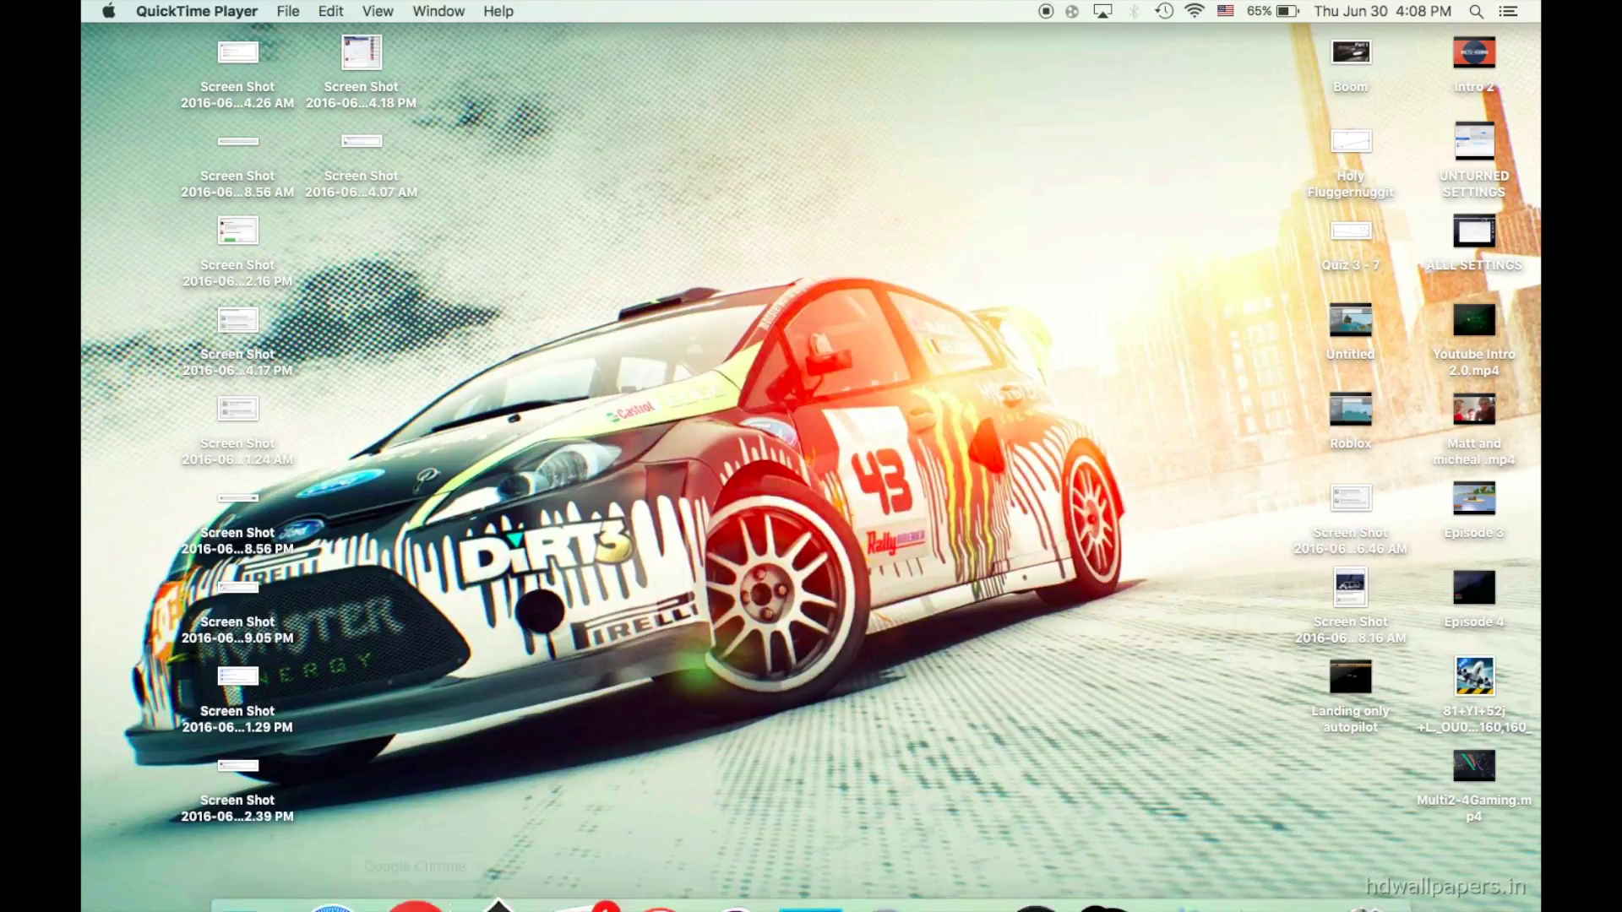
# Play the Music track from the 1 Hour Mix playlist in iTunes as a sound test, then return to the desktop.
pyautogui.click(637, 841)
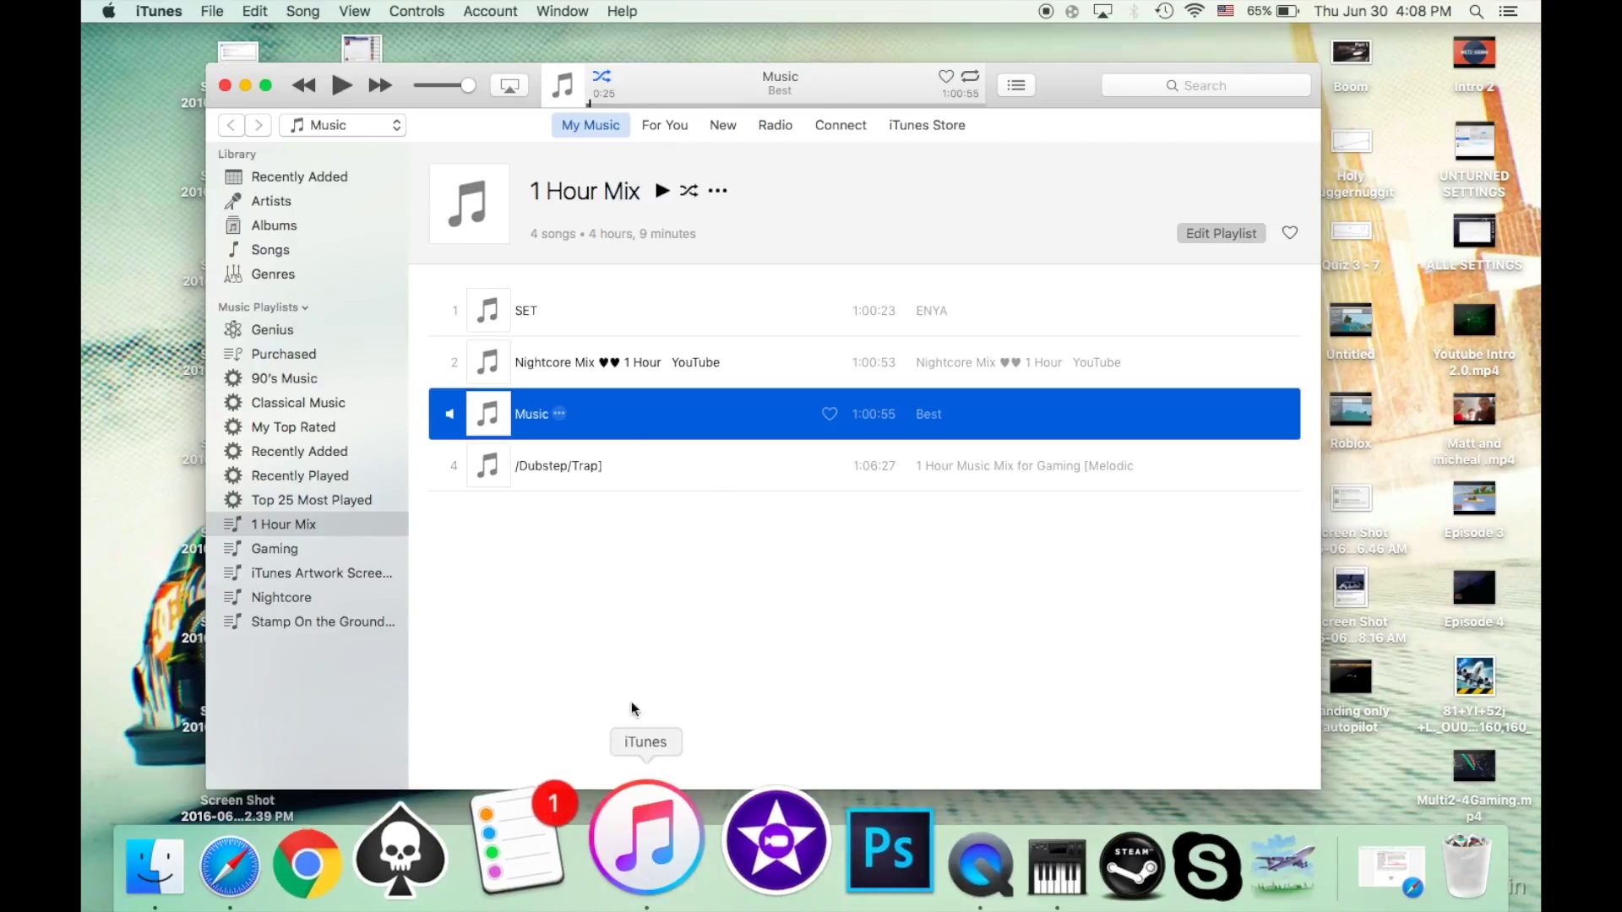
pyautogui.doubleClick(614, 431)
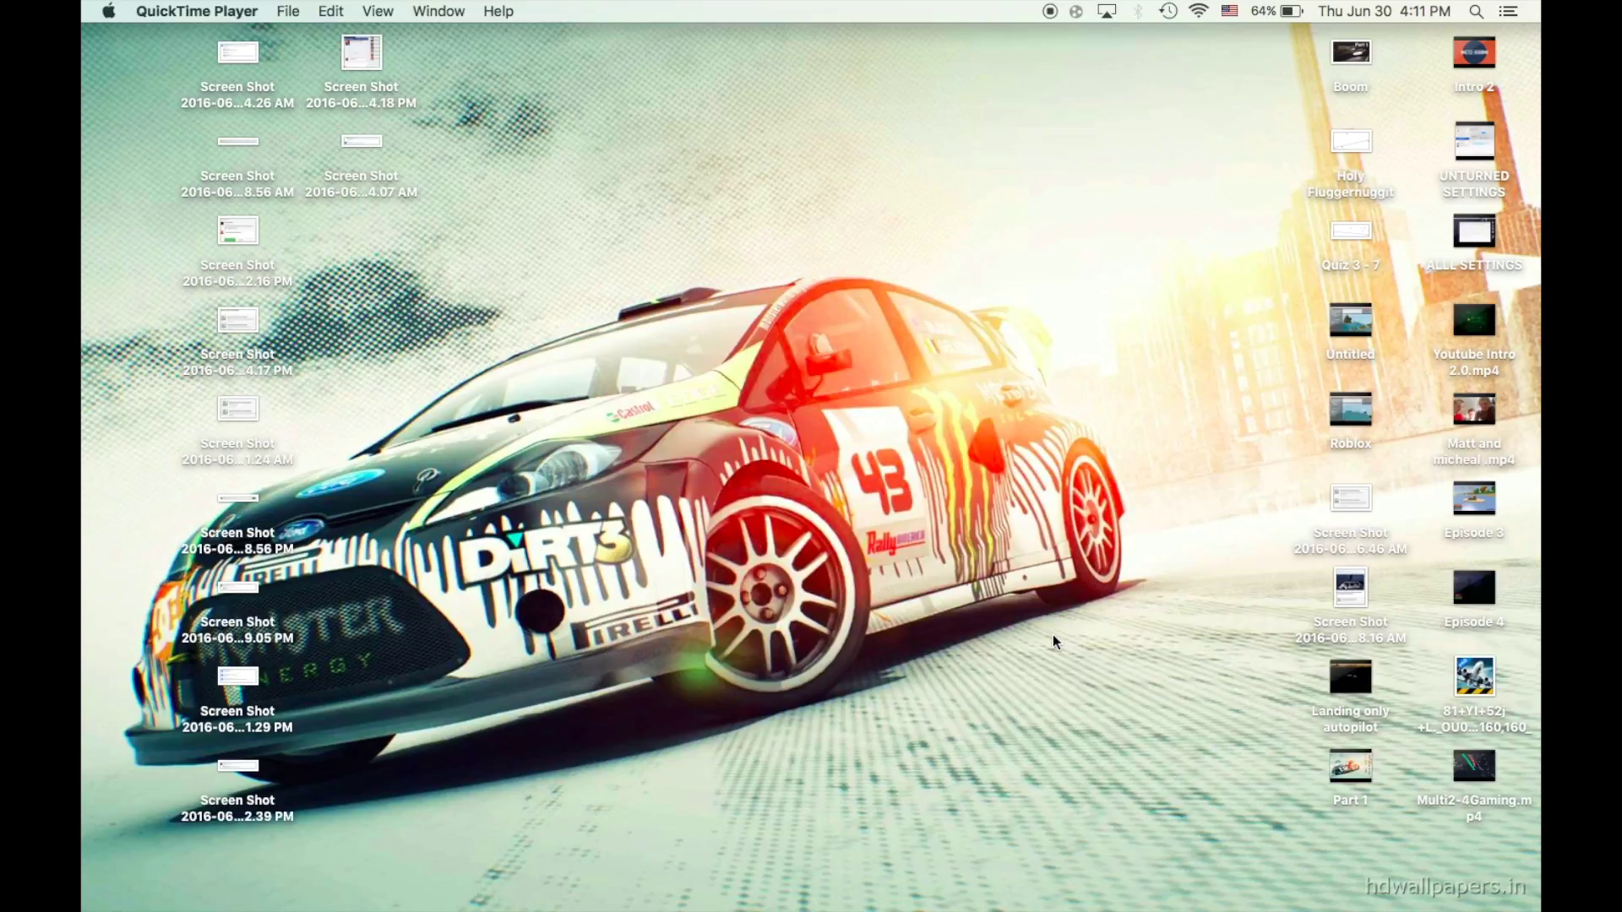
pyautogui.click(1053, 635)
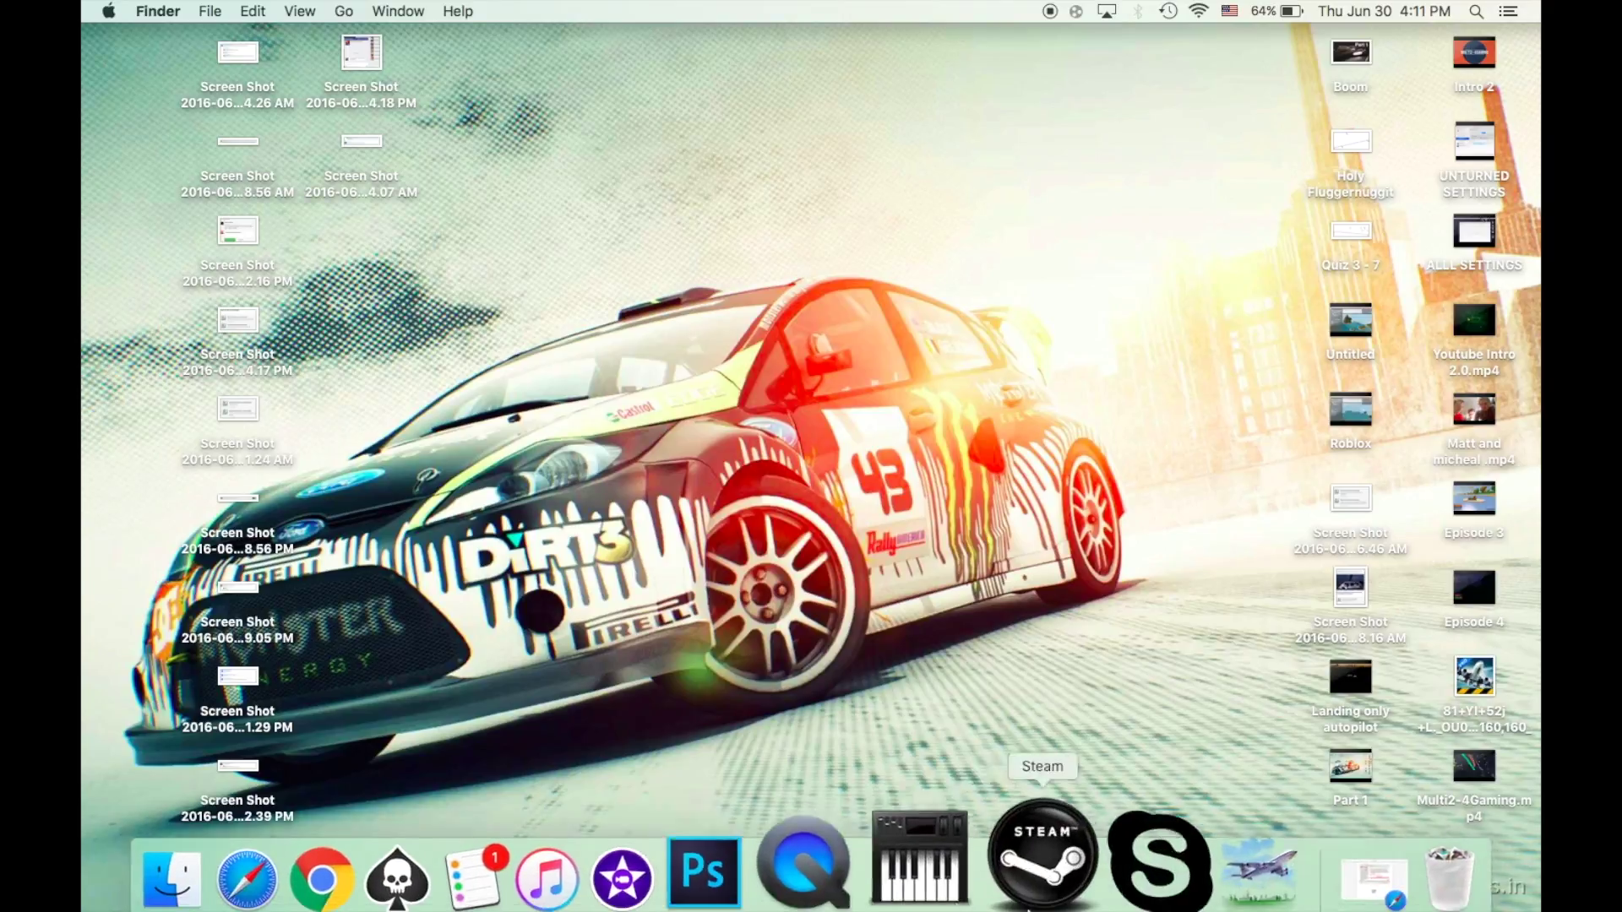
# Bring Safari forward with a new Top Sites tab.
pyautogui.click(332, 887)
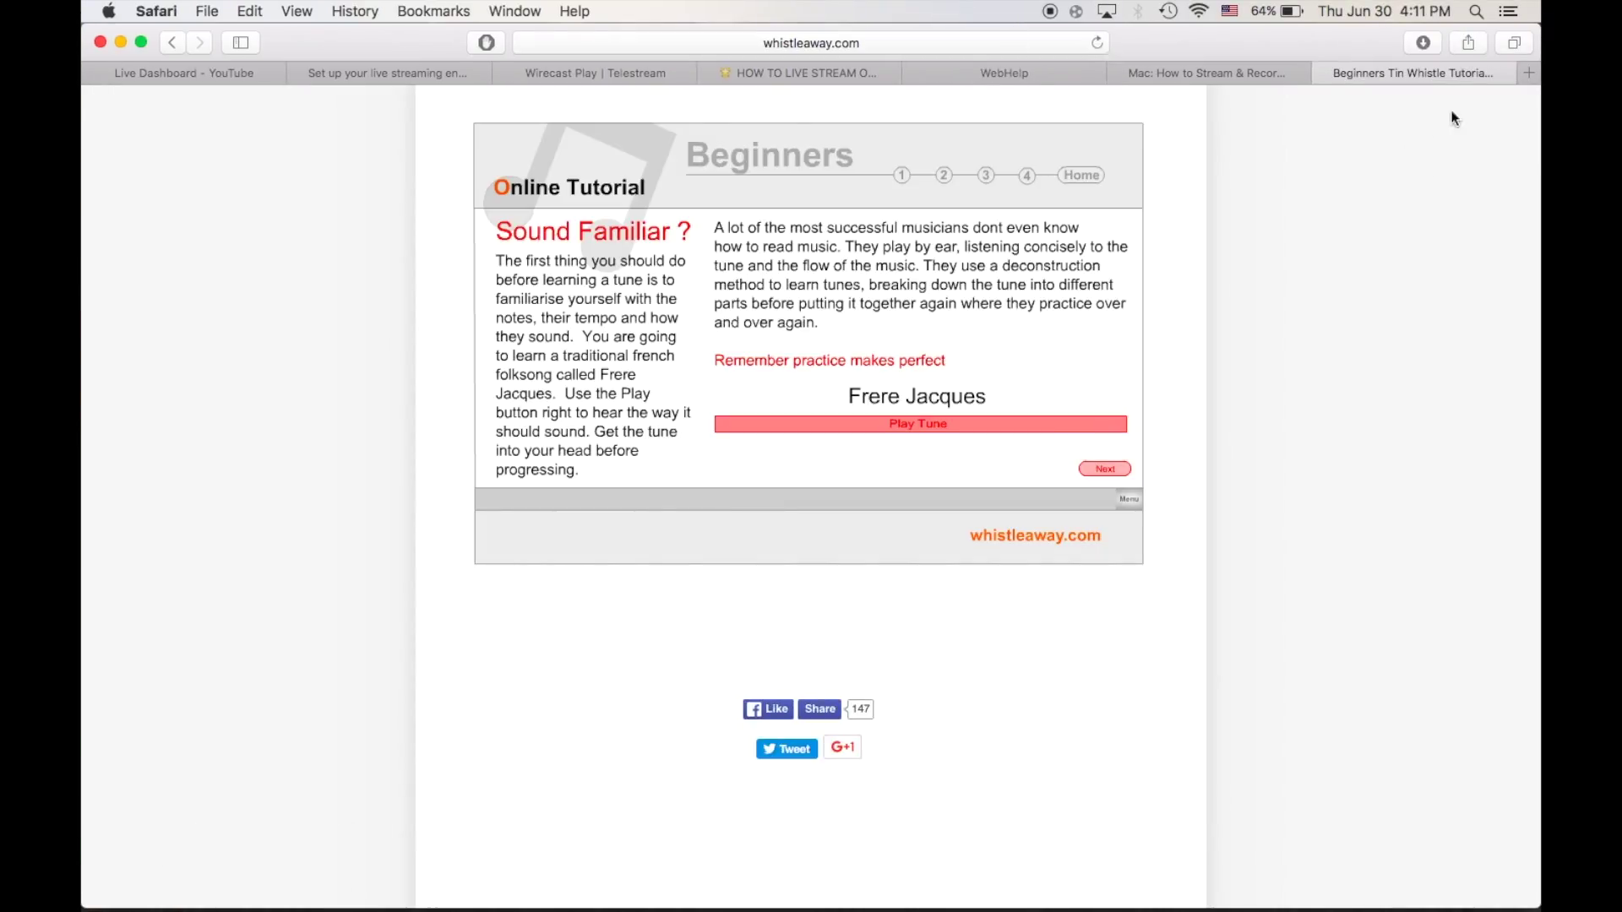
pyautogui.click(1528, 73)
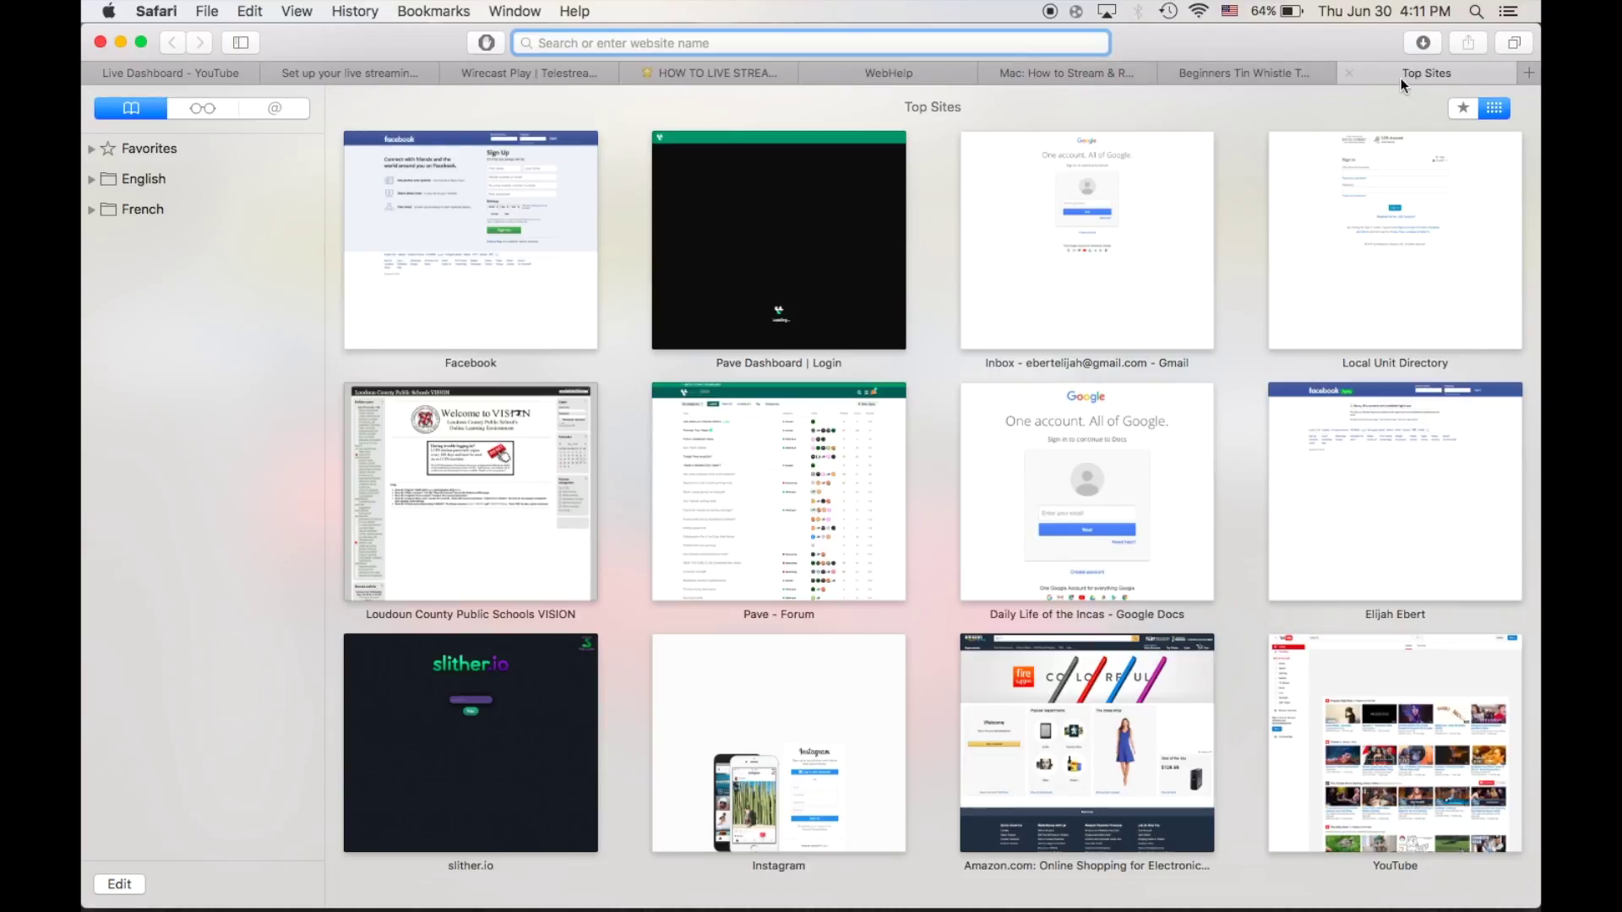
pyautogui.hotkey('ctrl', 'Up')
pyautogui.click(1033, 304)
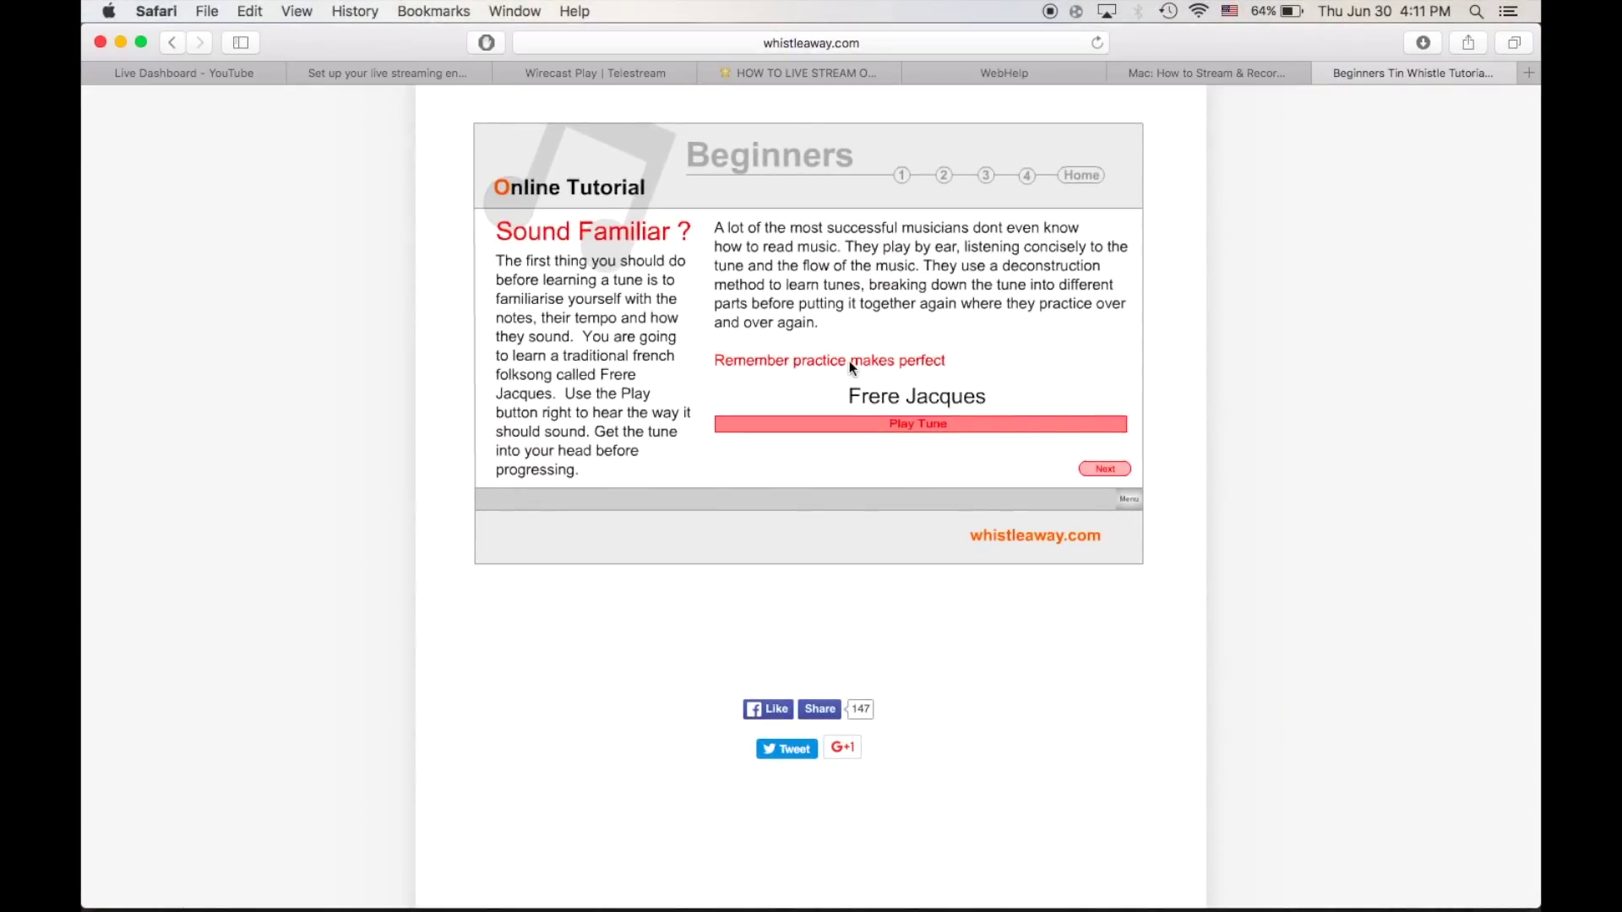
pyautogui.hotkey('ctrl', 'Up')
pyautogui.click(642, 321)
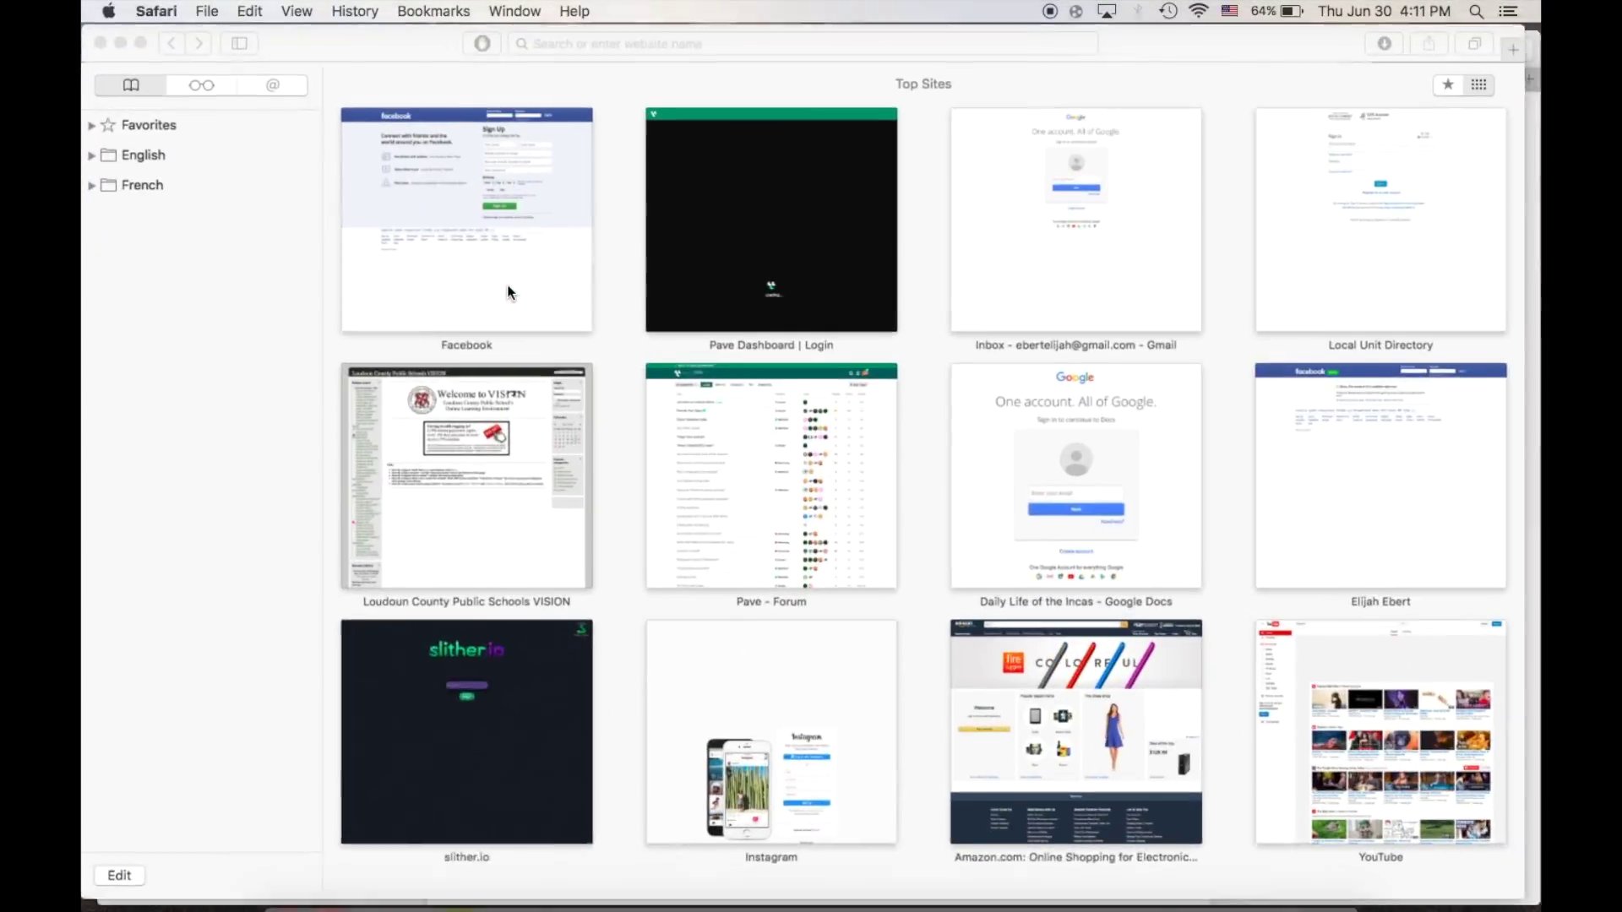
pyautogui.hotkey('ctrl', 'Up')
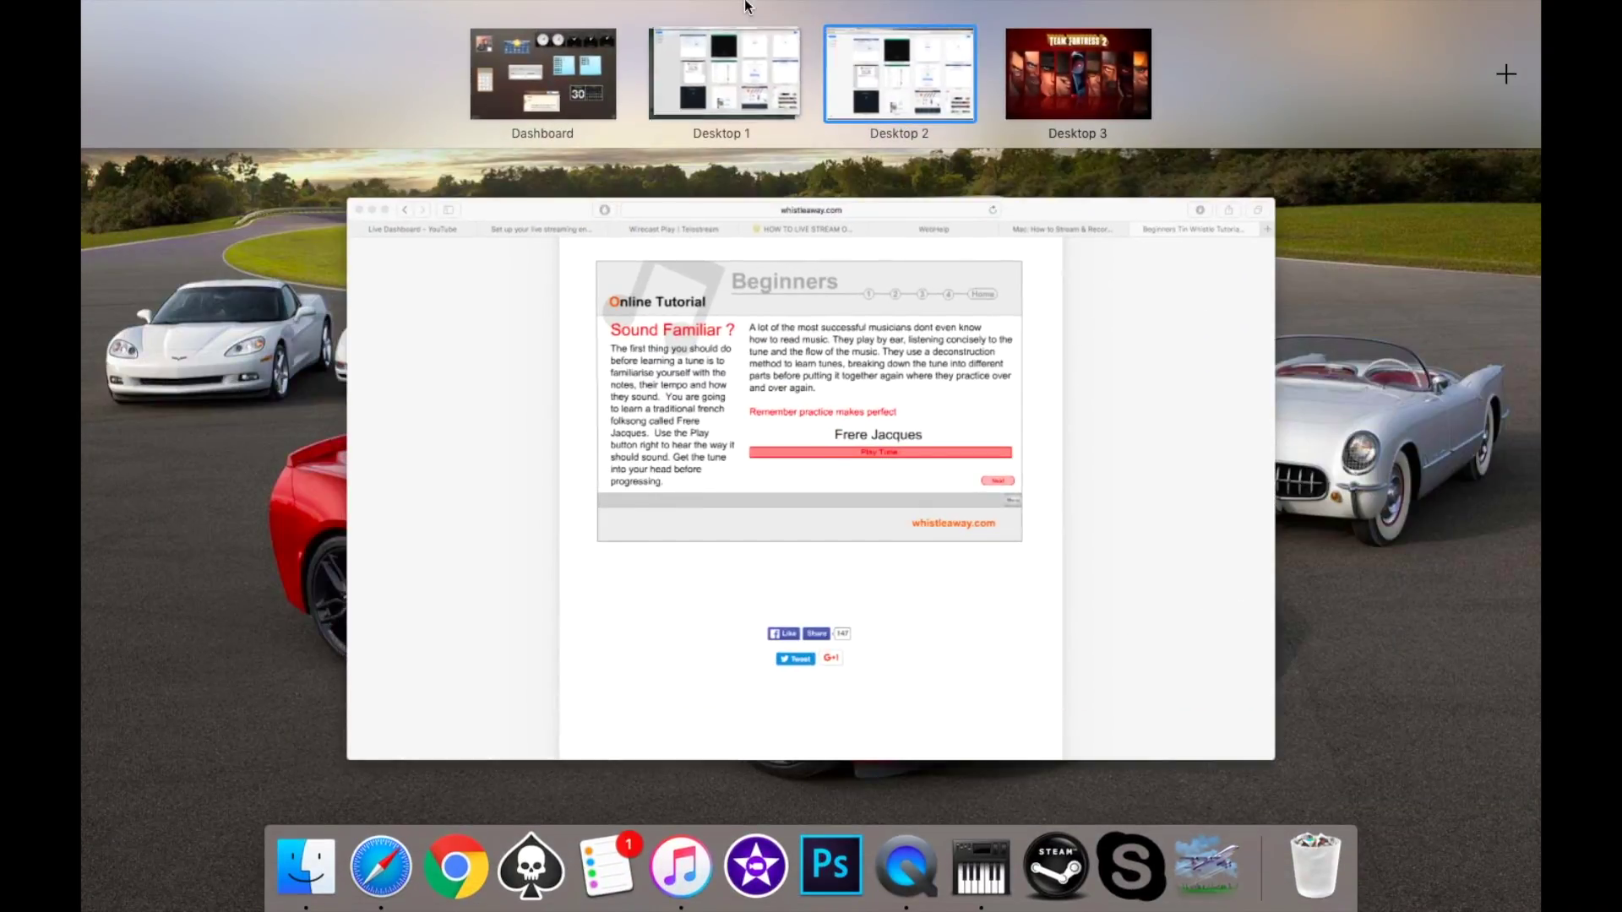
pyautogui.hotkey('ctrl', 'Up')
# Search the web for 'soundfower' from the Safari address bar.
pyautogui.click(774, 41)
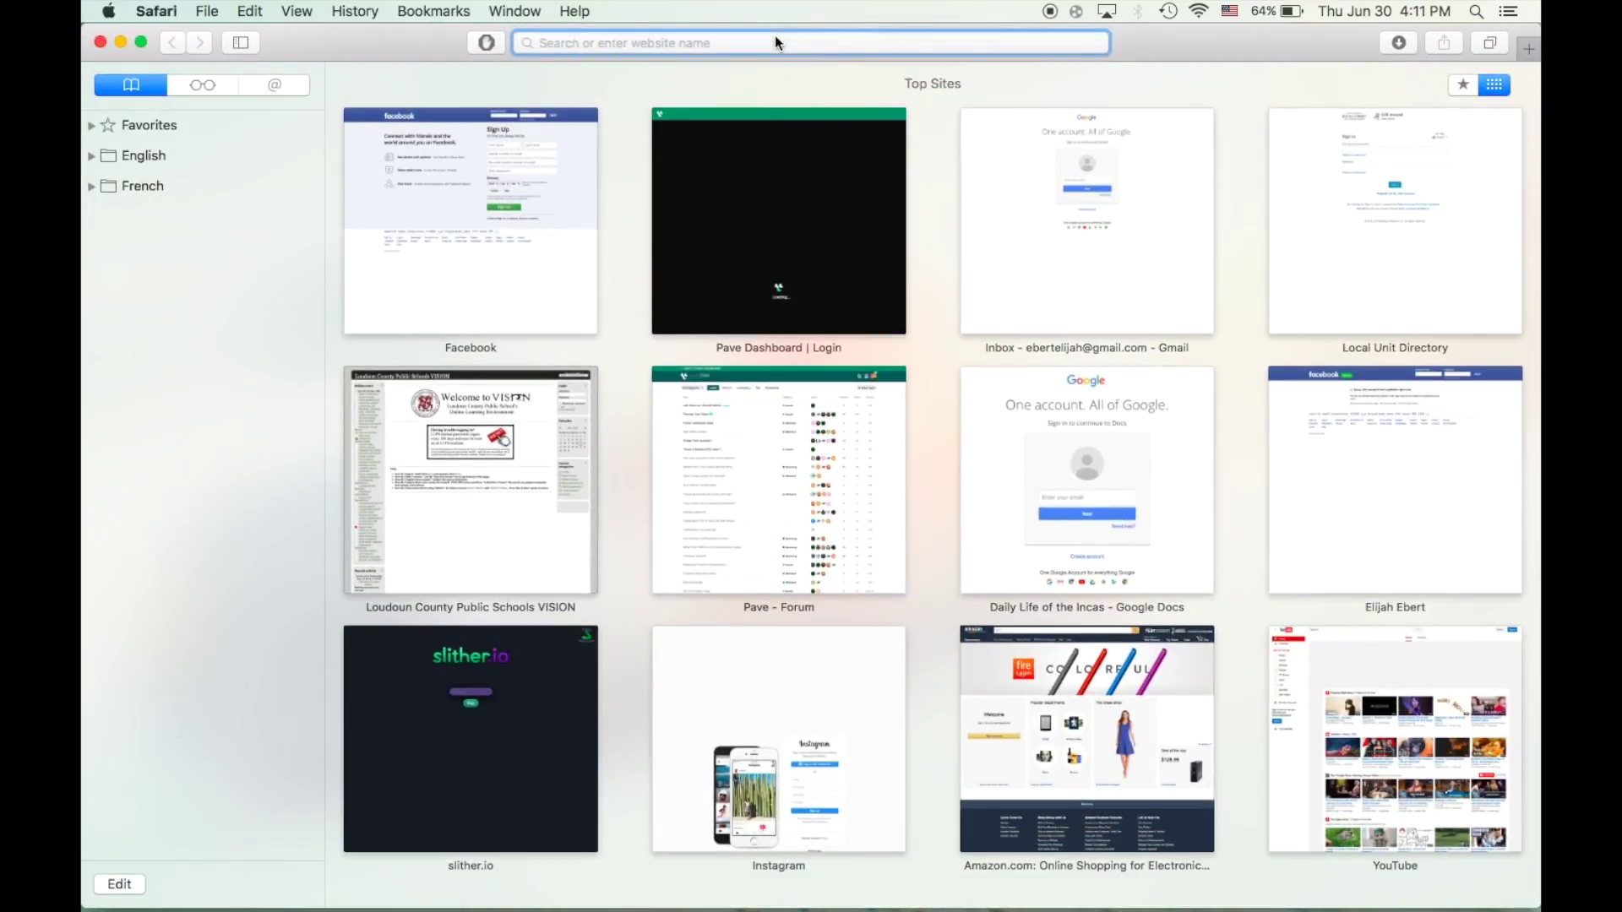
pyautogui.write('soundfower')
pyautogui.press('Escape')
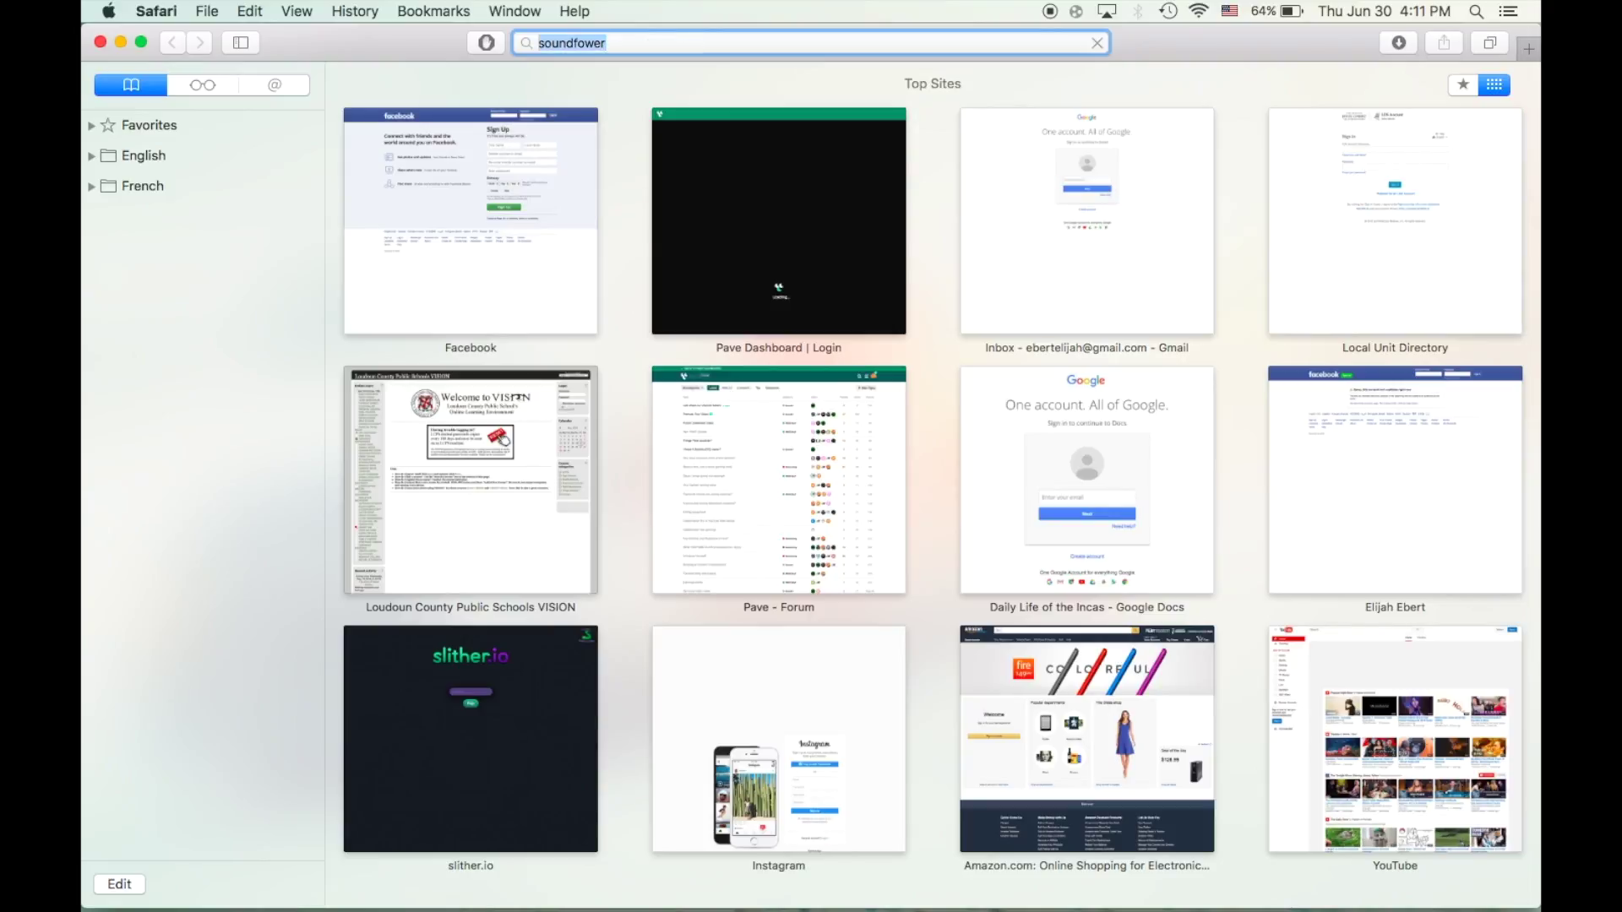
pyautogui.press('Return')
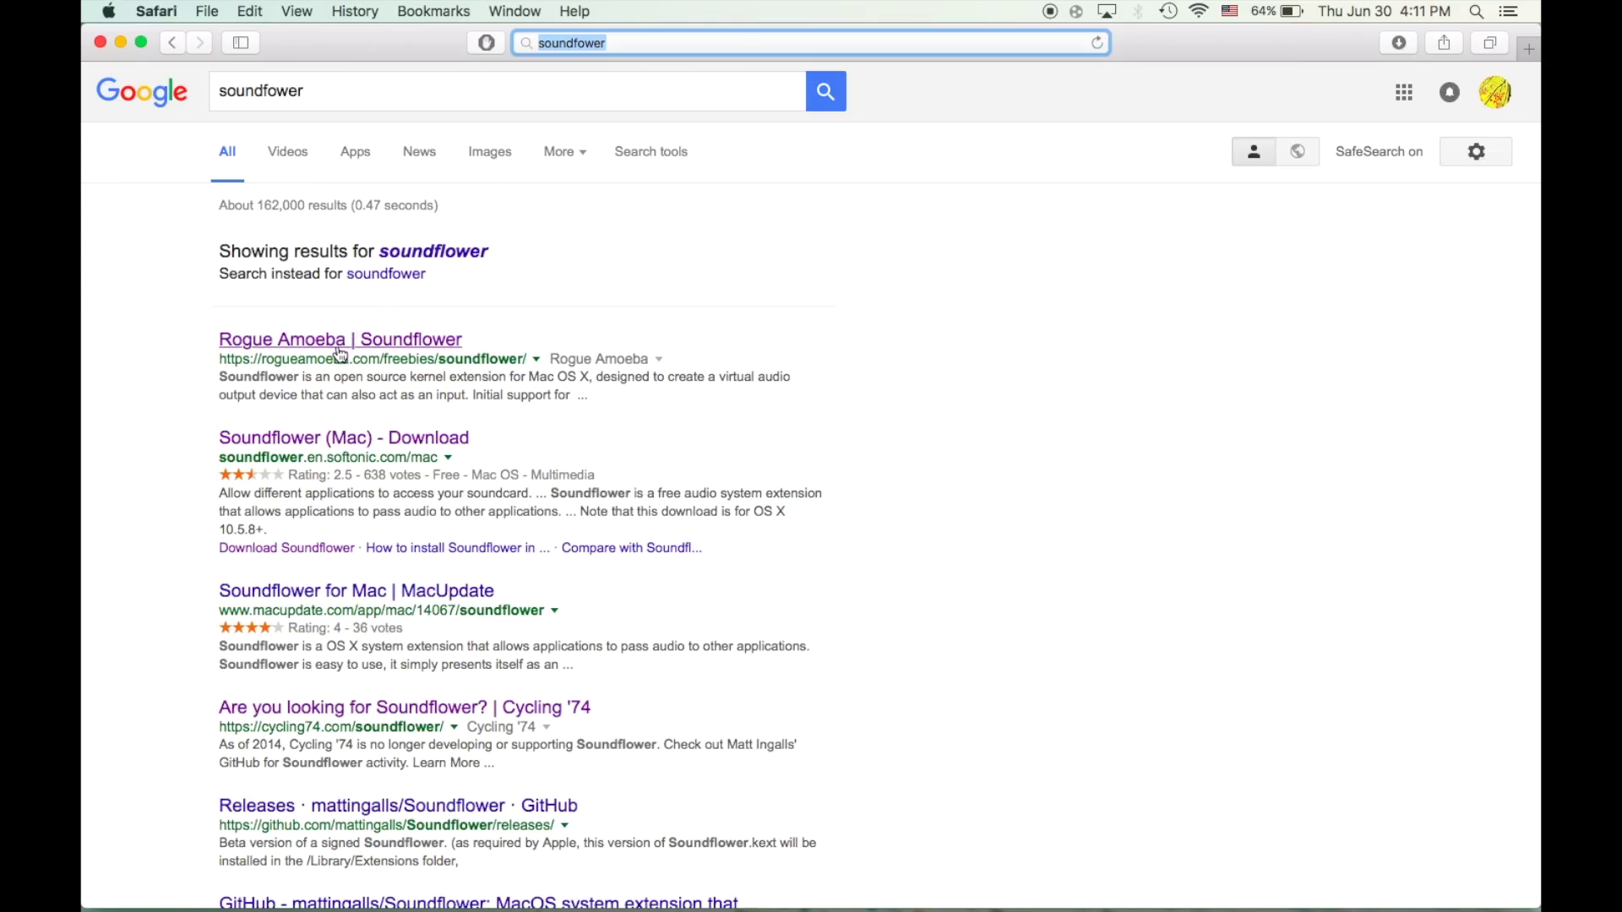
# Open the Soundflower (Mac) - Download result on Softonic and dismiss its survey popup.
pyautogui.click(329, 450)
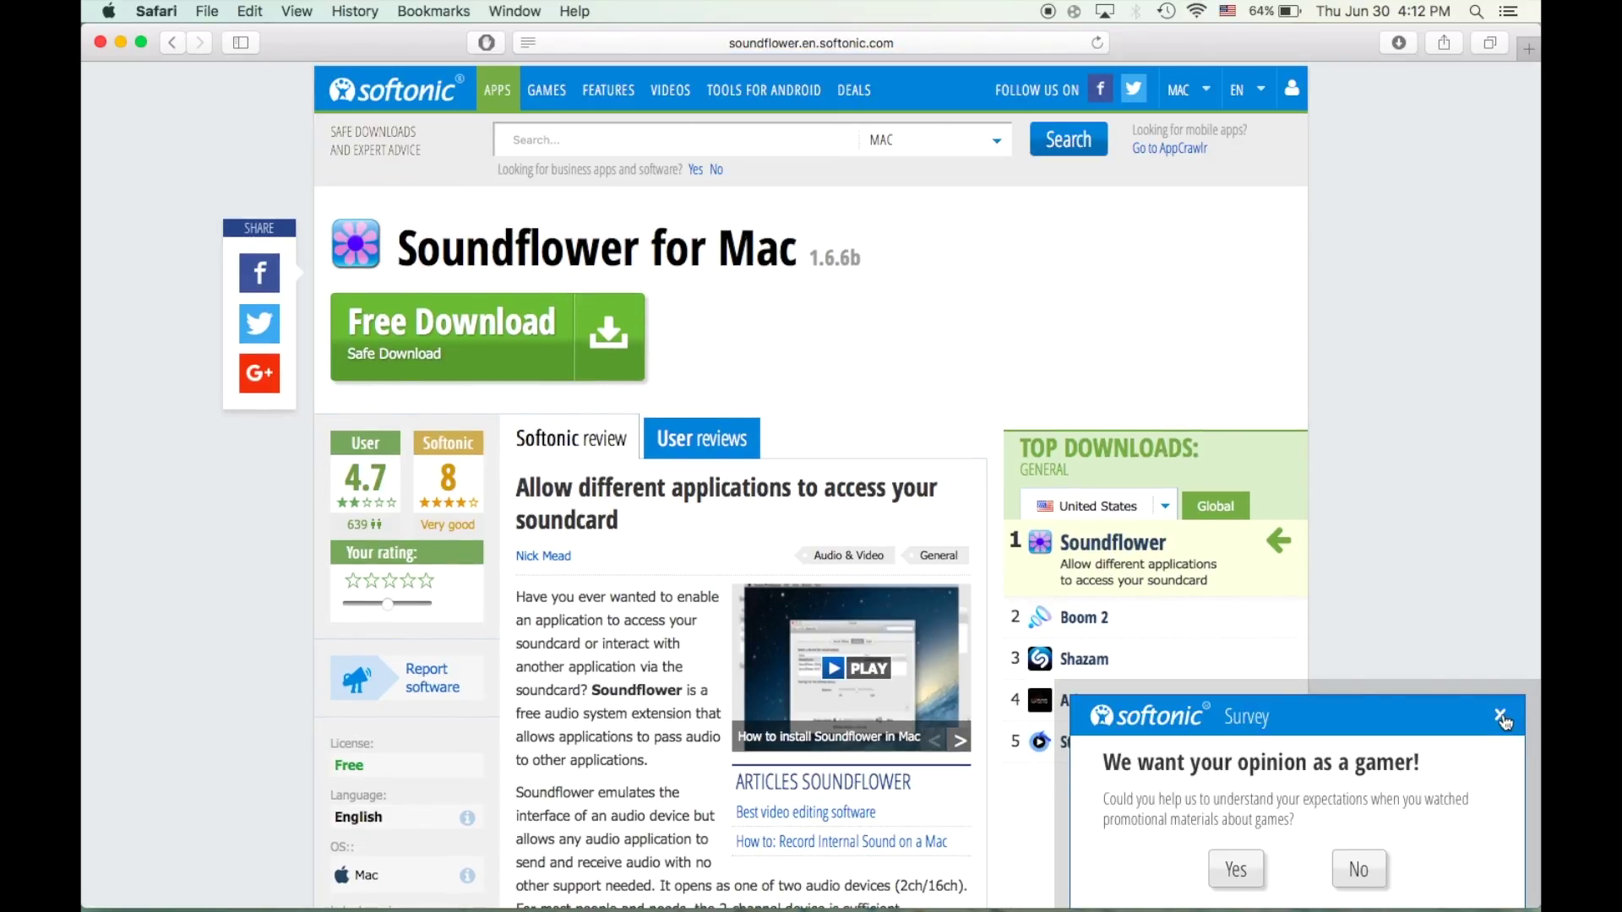
pyautogui.click(1501, 716)
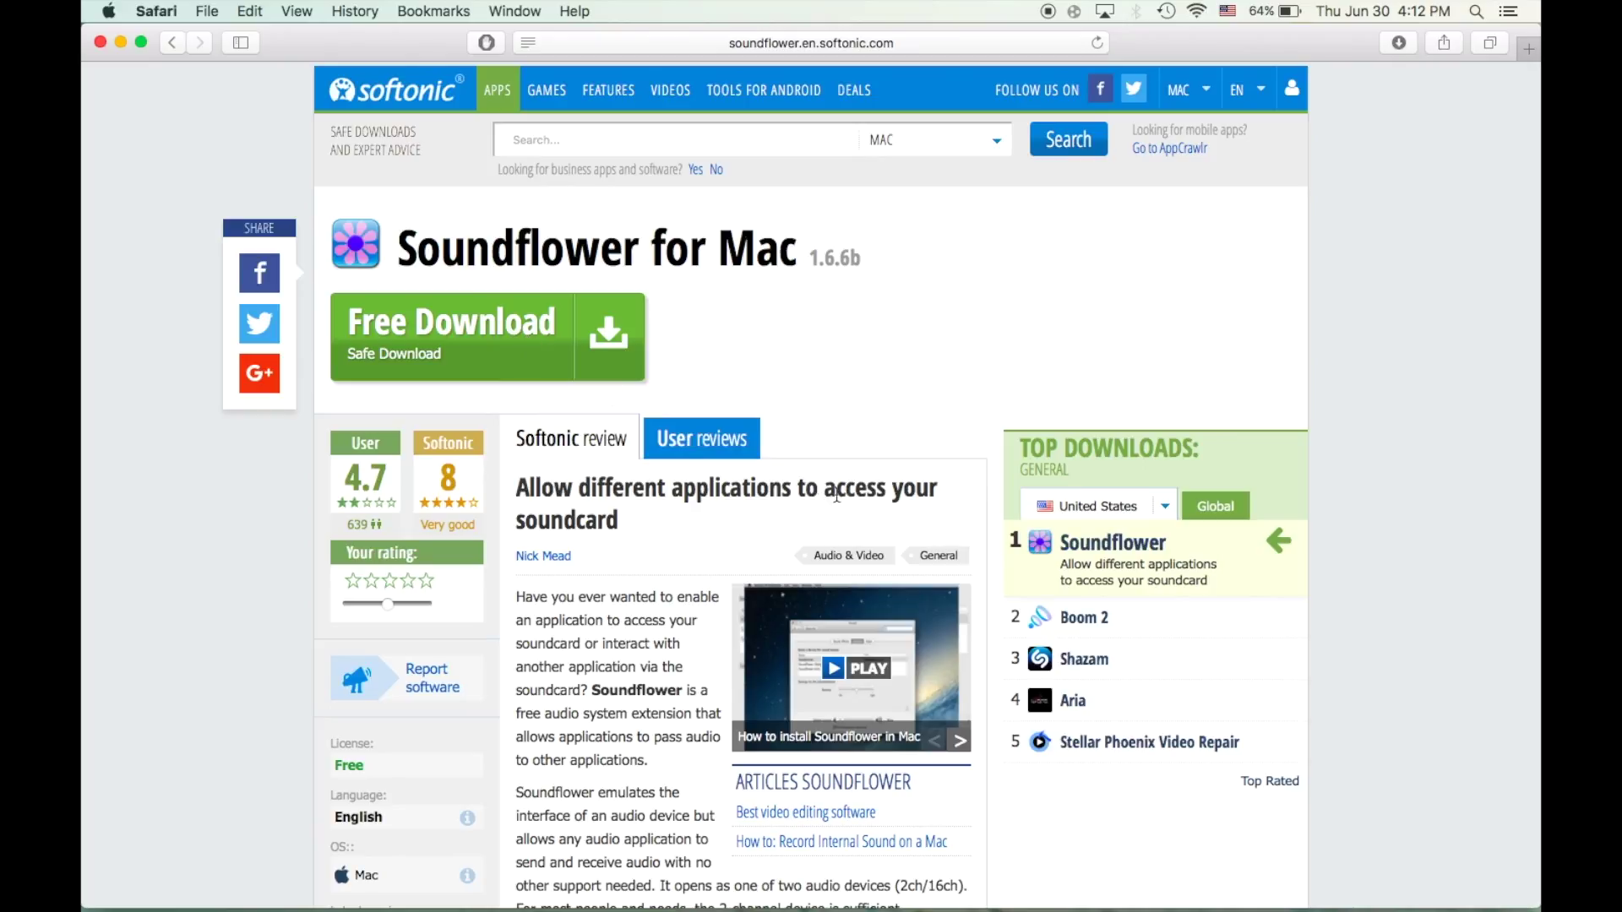
pyautogui.scroll(-5, 802, 895)
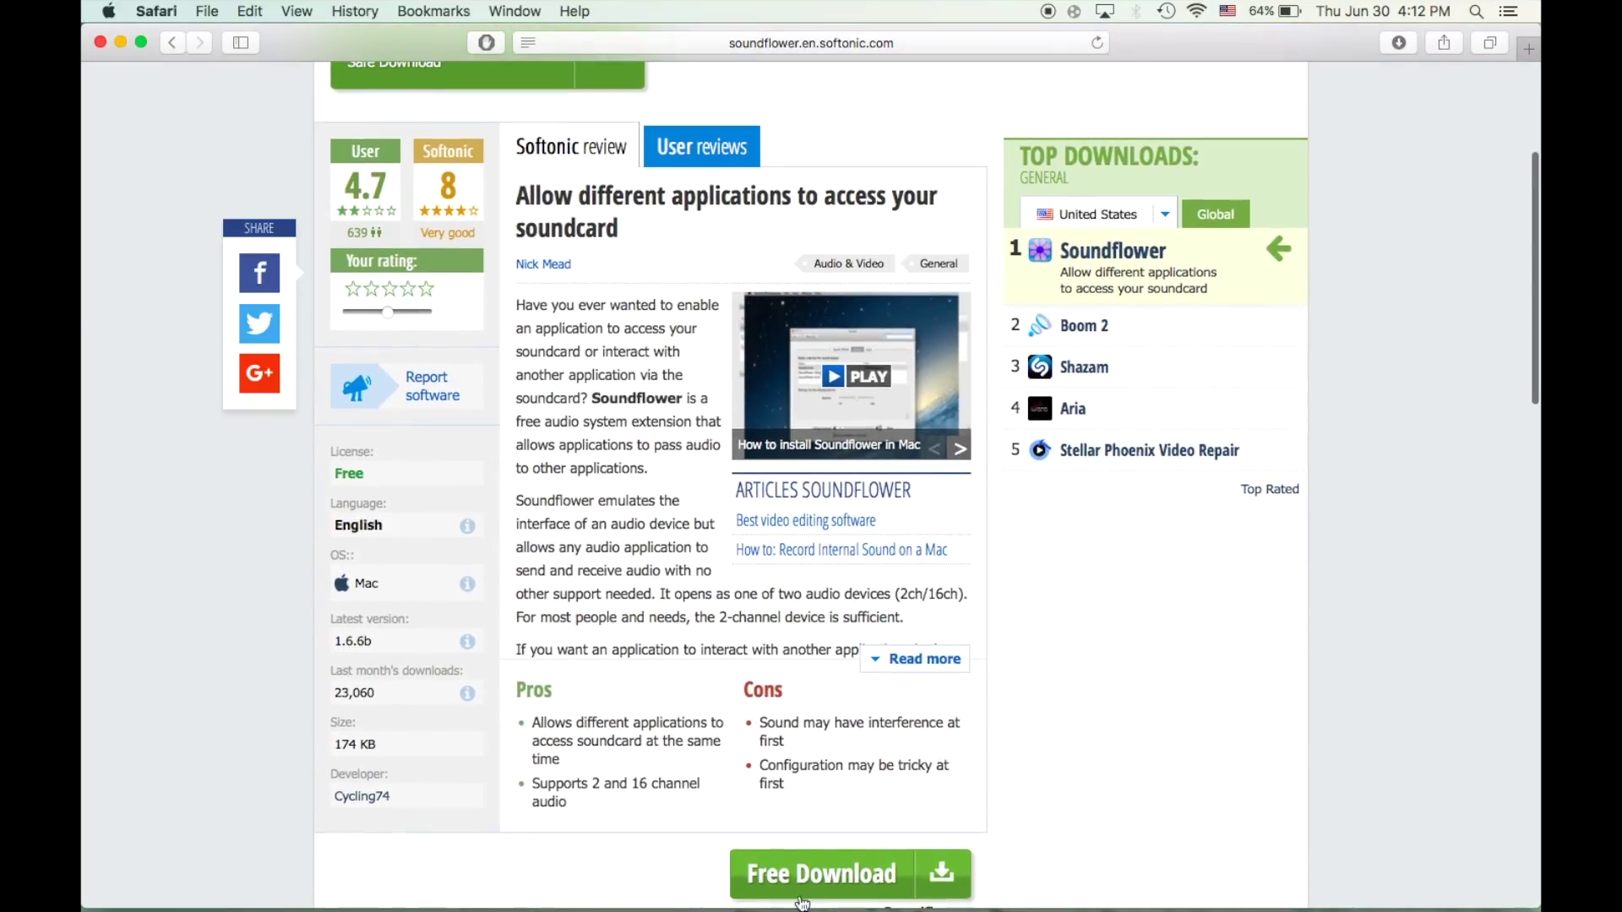
pyautogui.scroll(-4, 819, 811)
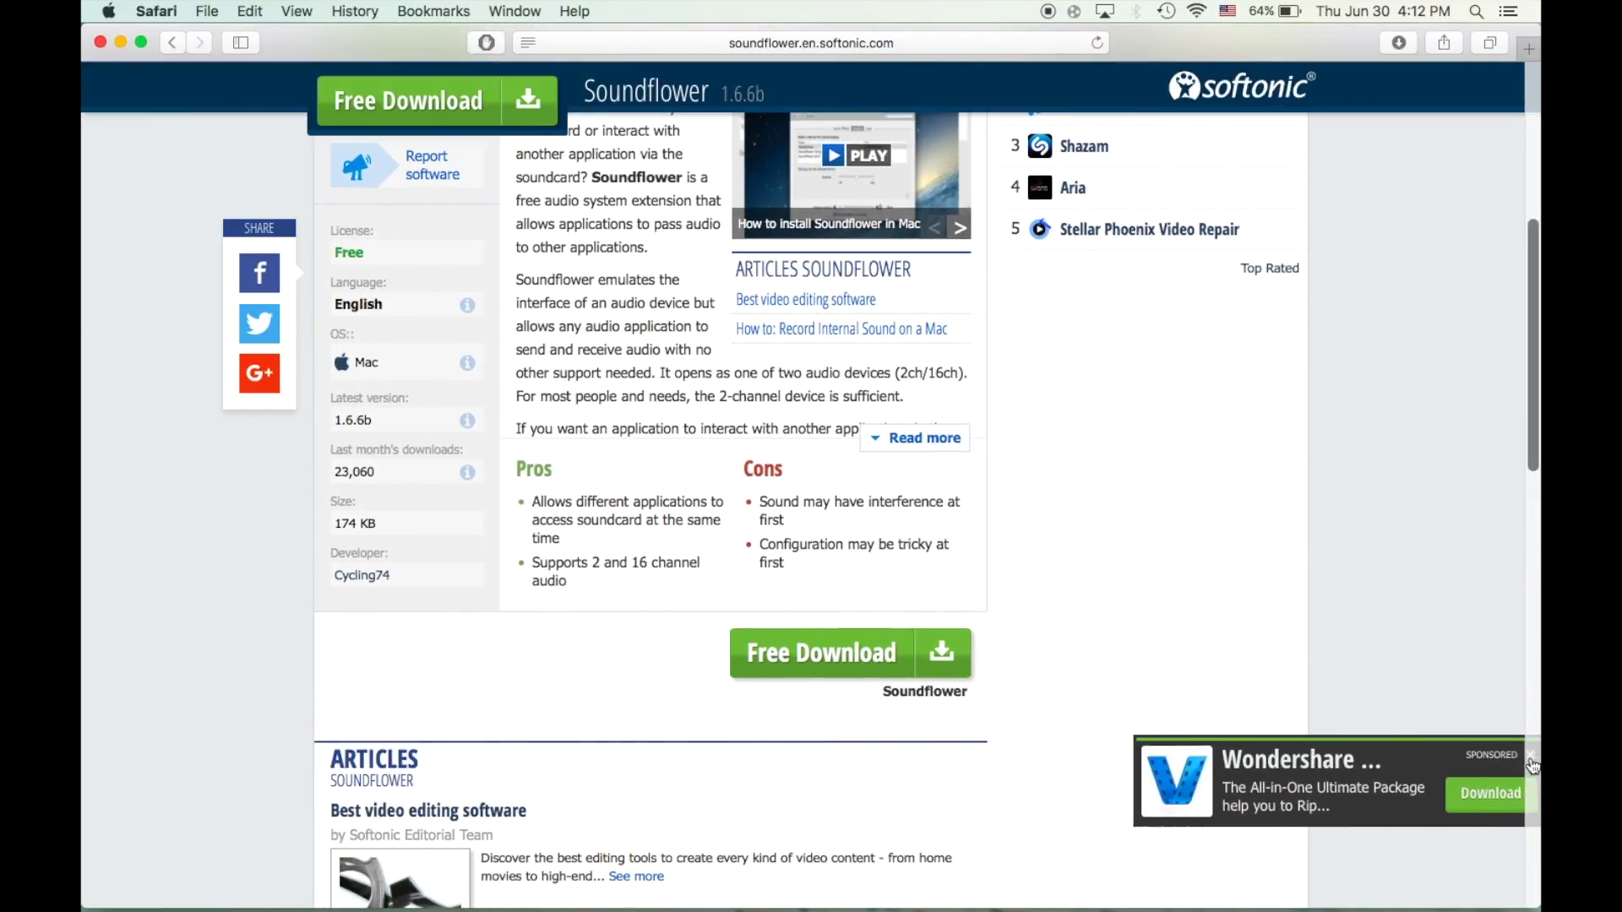
pyautogui.scroll(-12, 1533, 760)
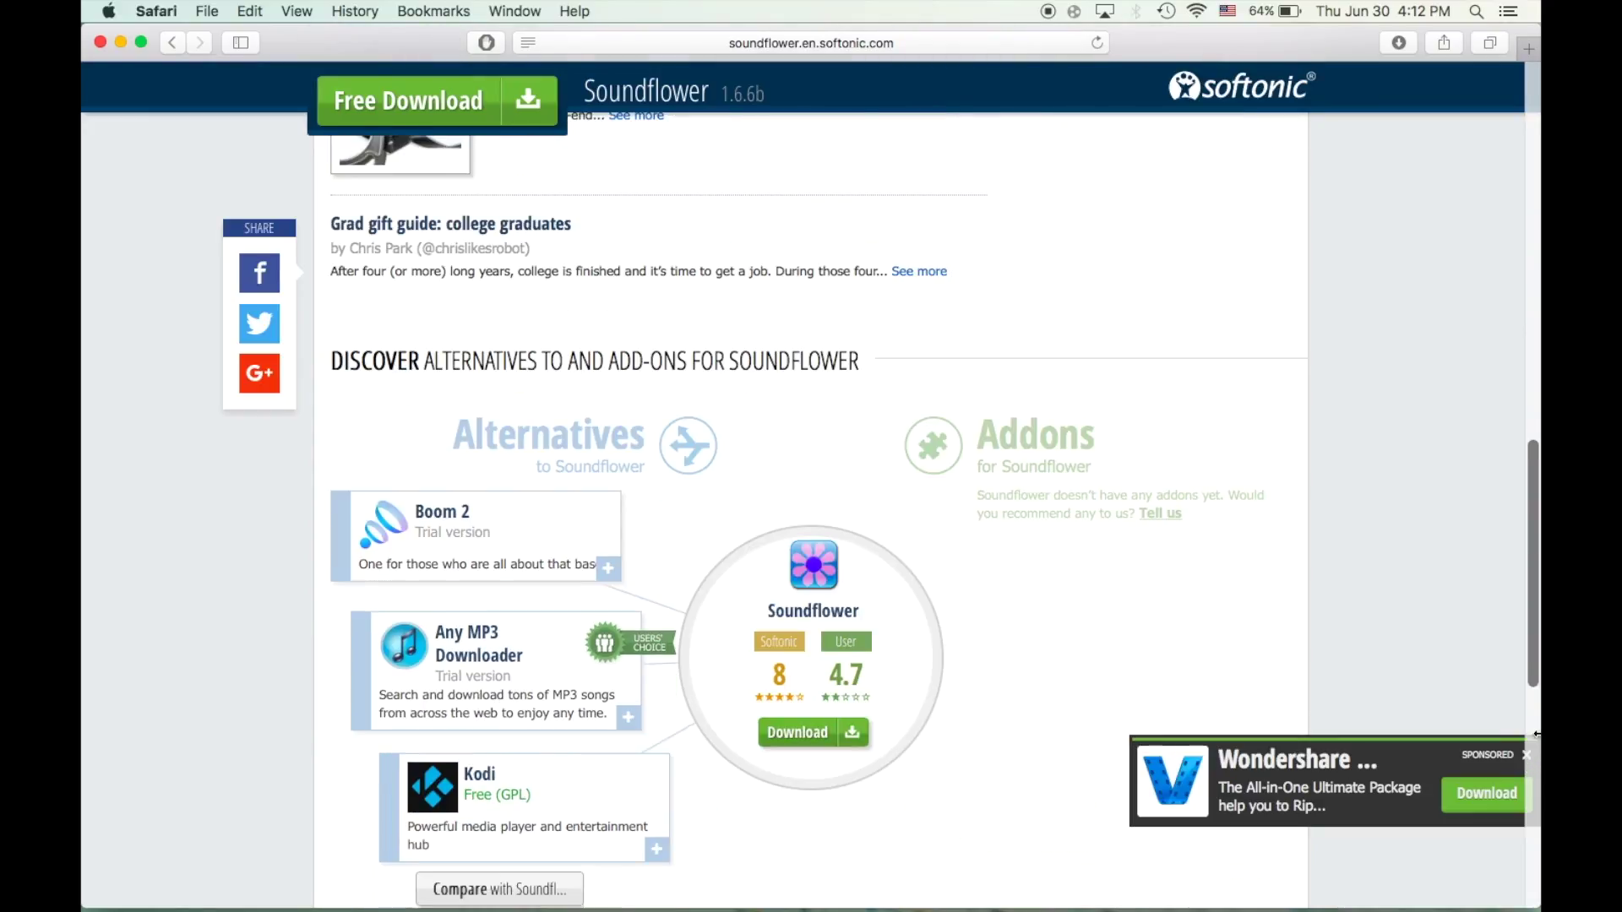
# Start the Free Download of Soundflower 1.6.6b from the Softonic page.
pyautogui.scroll(1, 1238, 517)
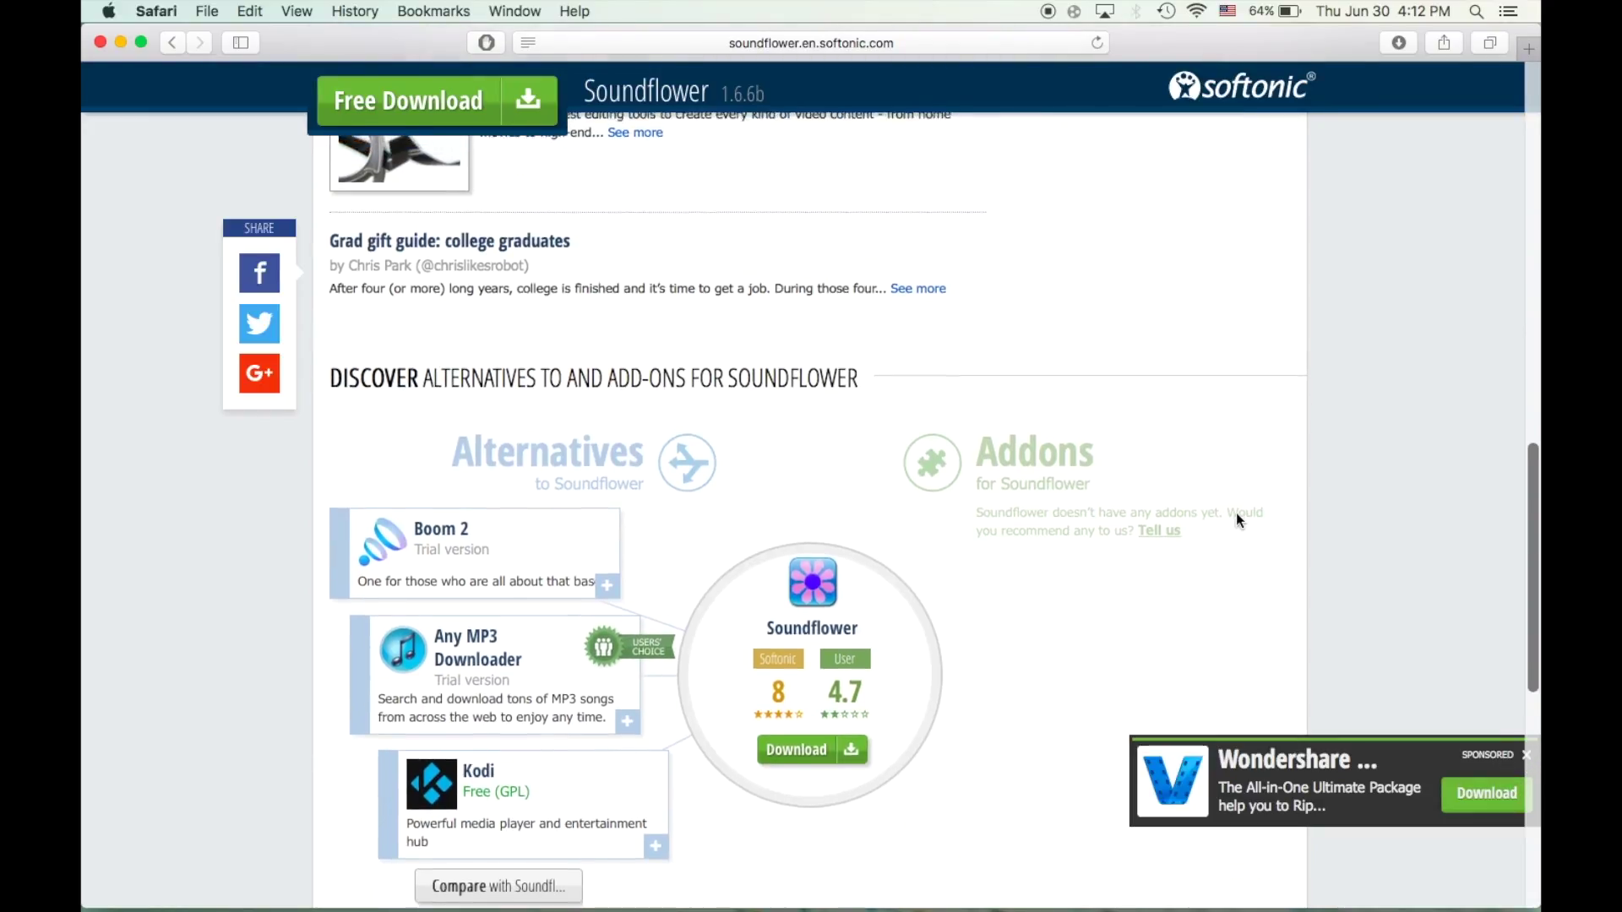
pyautogui.scroll(12, 576, 165)
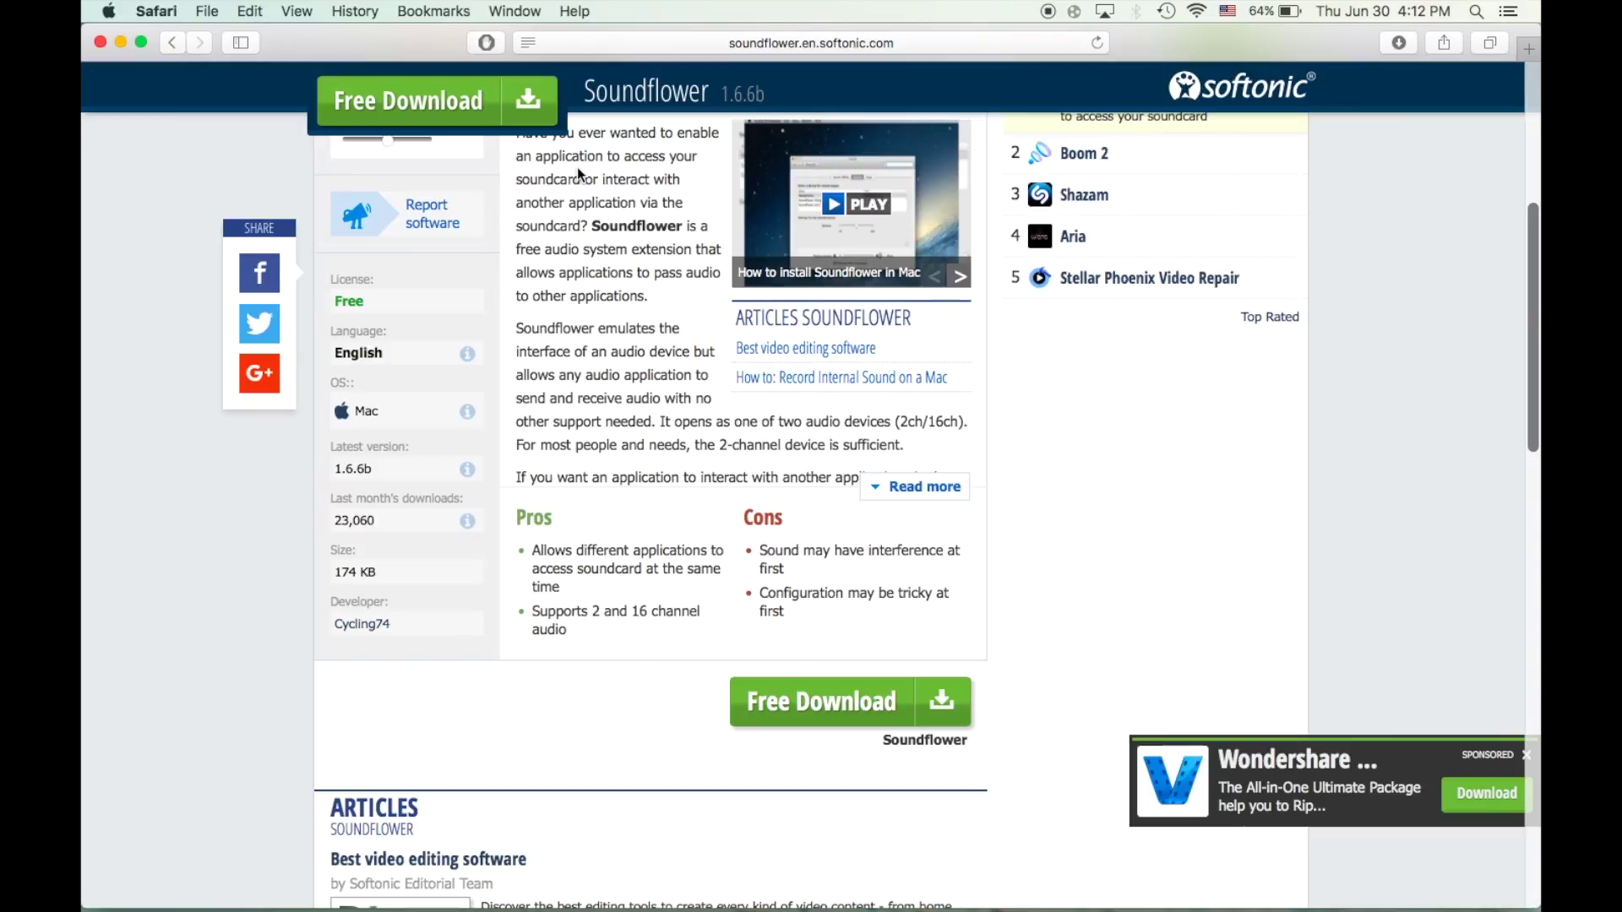
pyautogui.scroll(5, 576, 166)
pyautogui.scroll(-5, 576, 165)
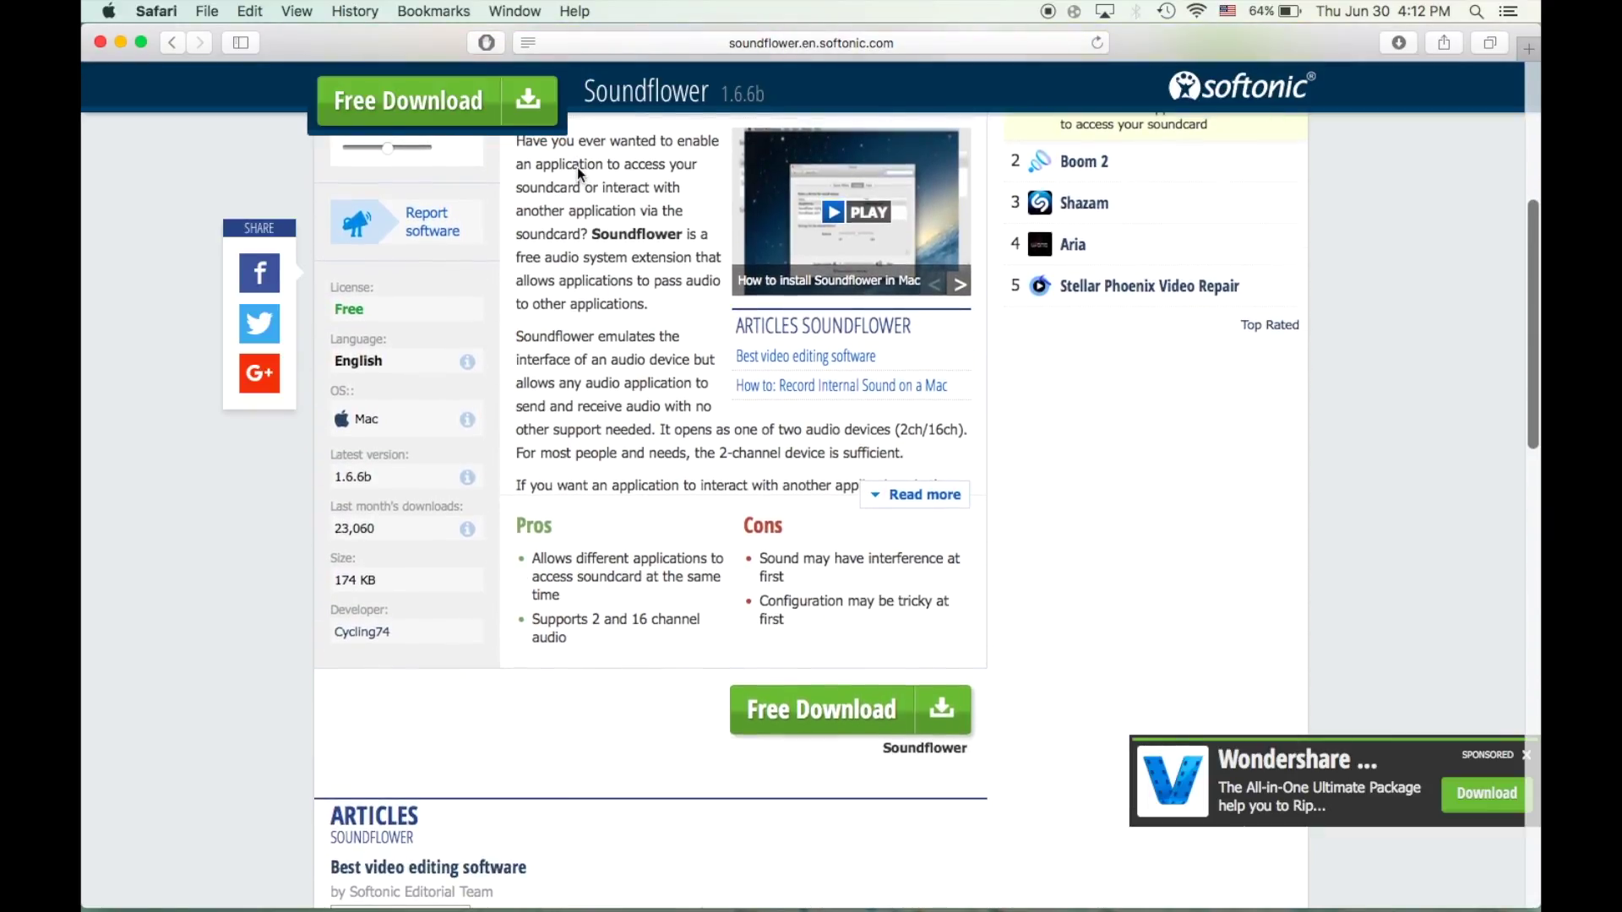
pyautogui.scroll(-7, 576, 165)
pyautogui.scroll(6, 802, 316)
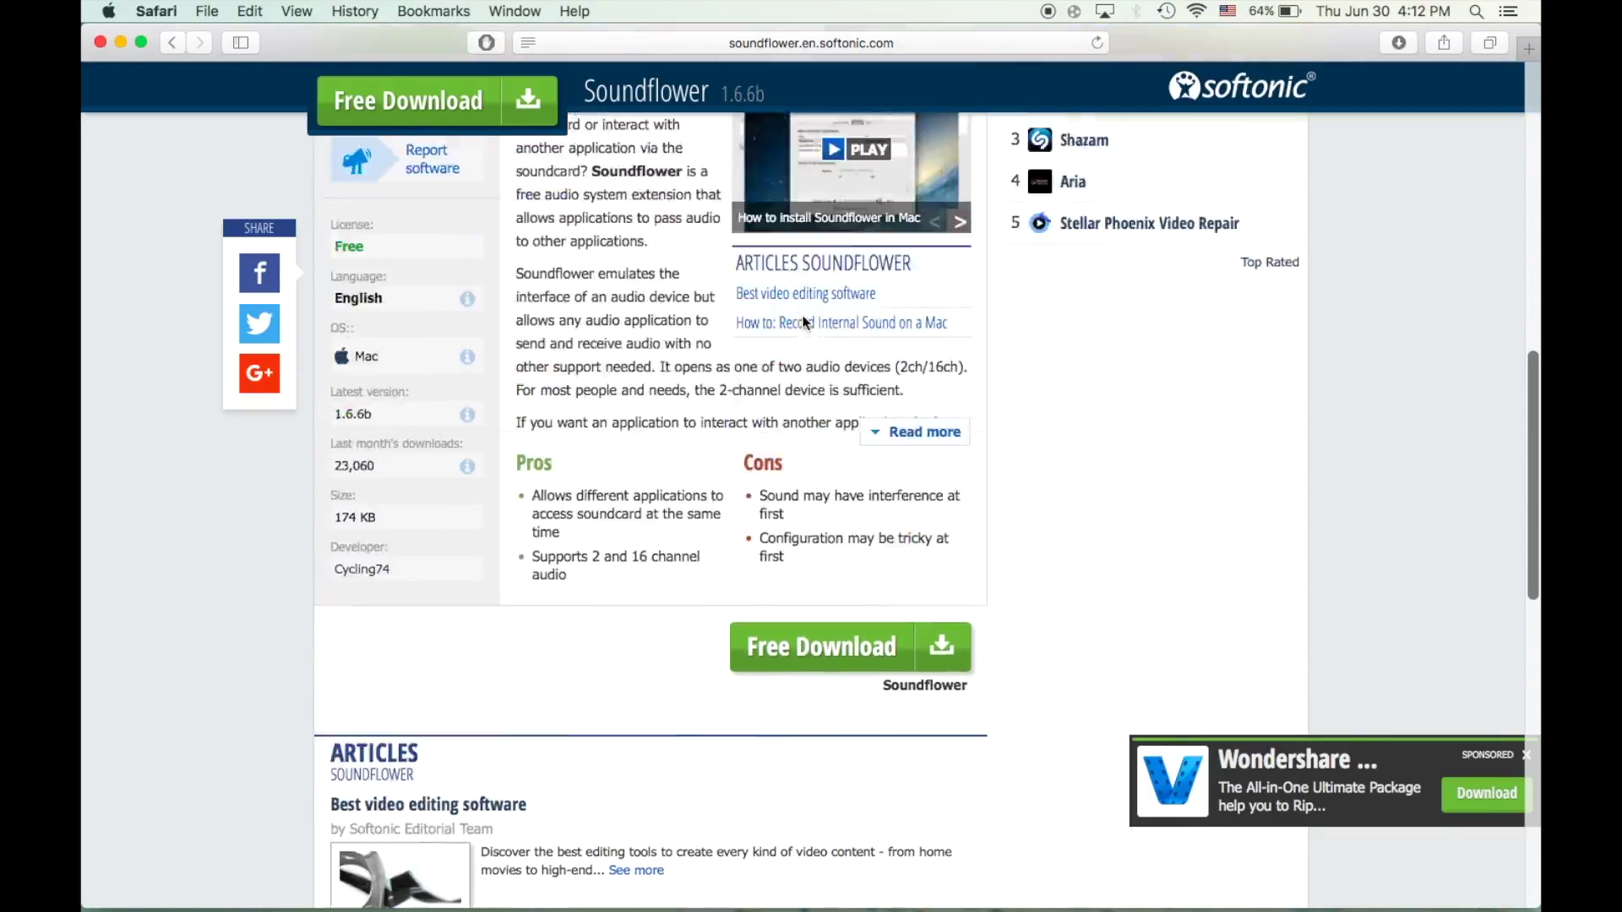
pyautogui.scroll(5, 802, 316)
pyautogui.scroll(-8, 803, 316)
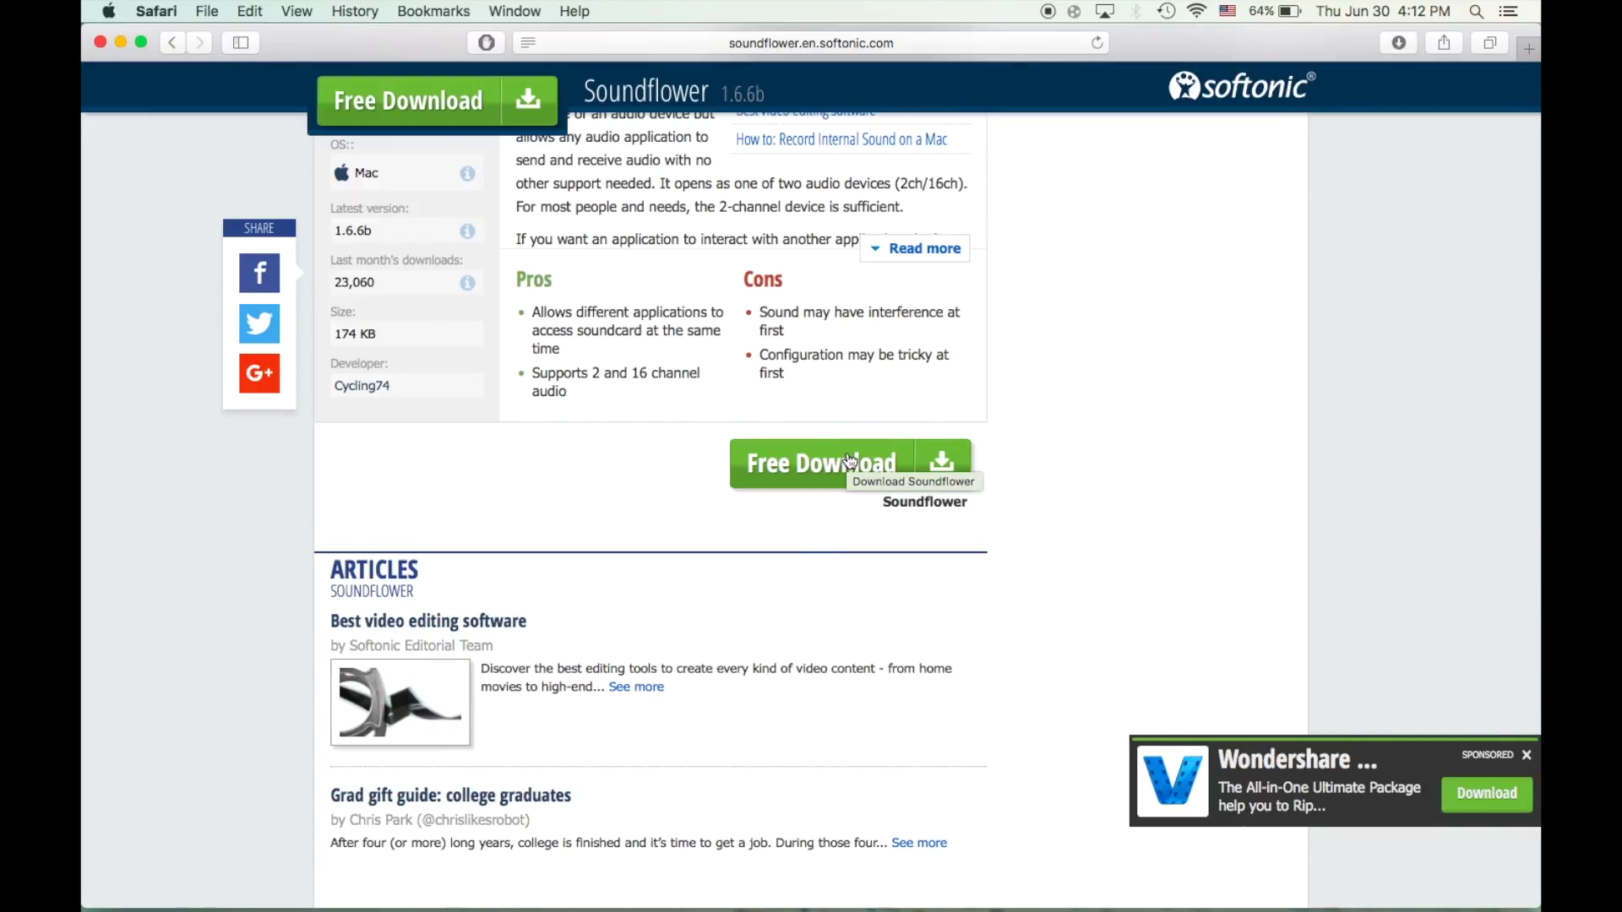
pyautogui.scroll(10, 850, 461)
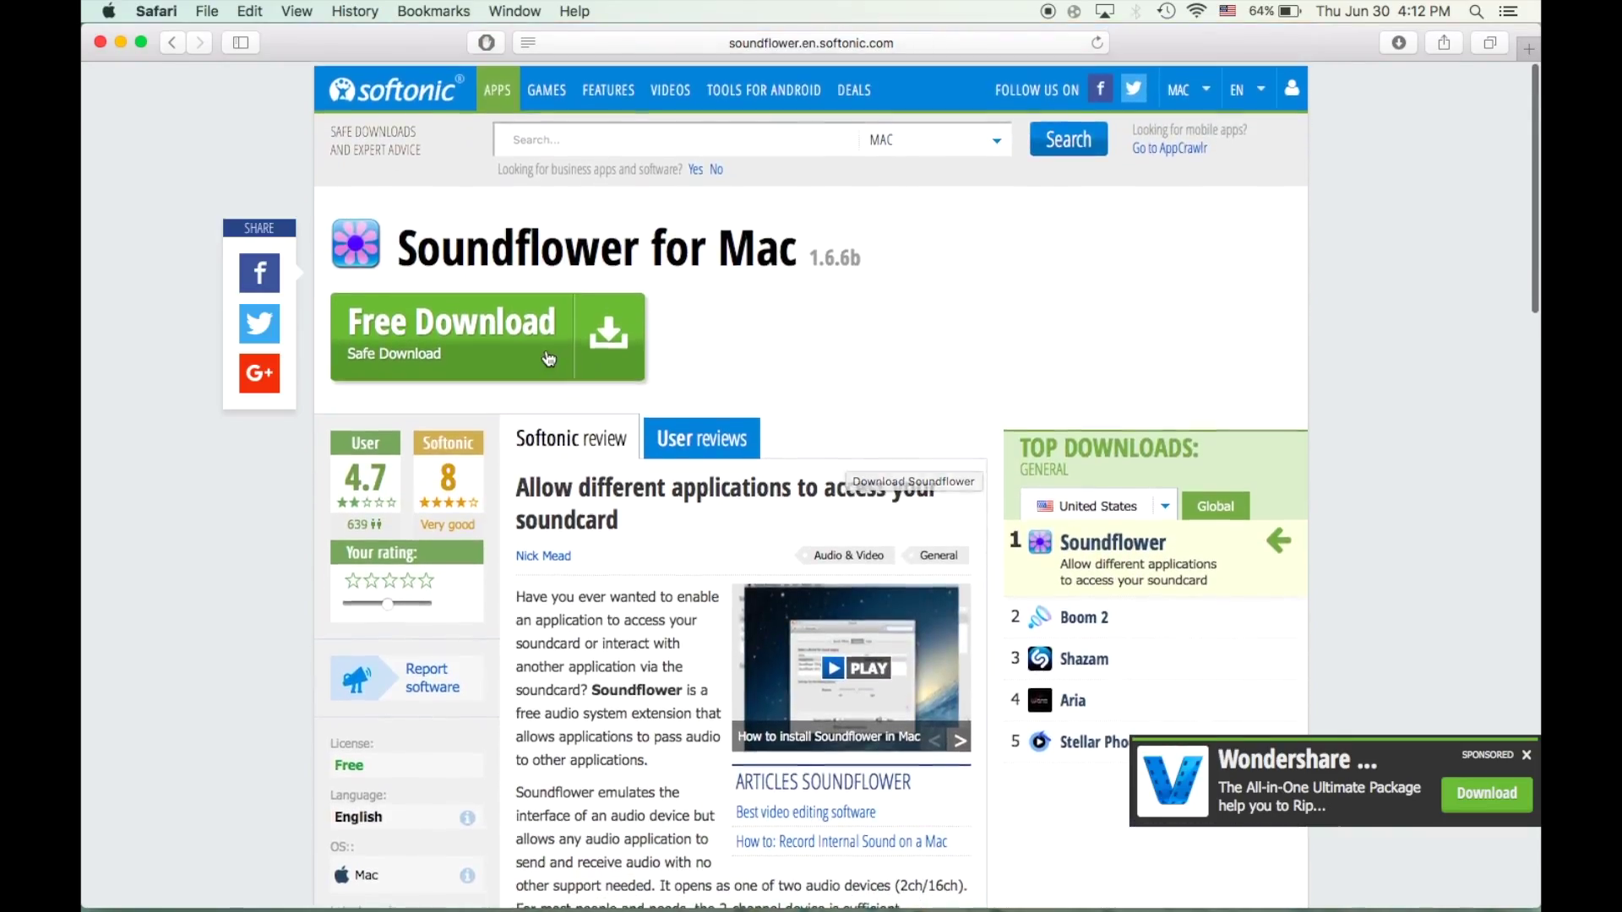
pyautogui.click(549, 359)
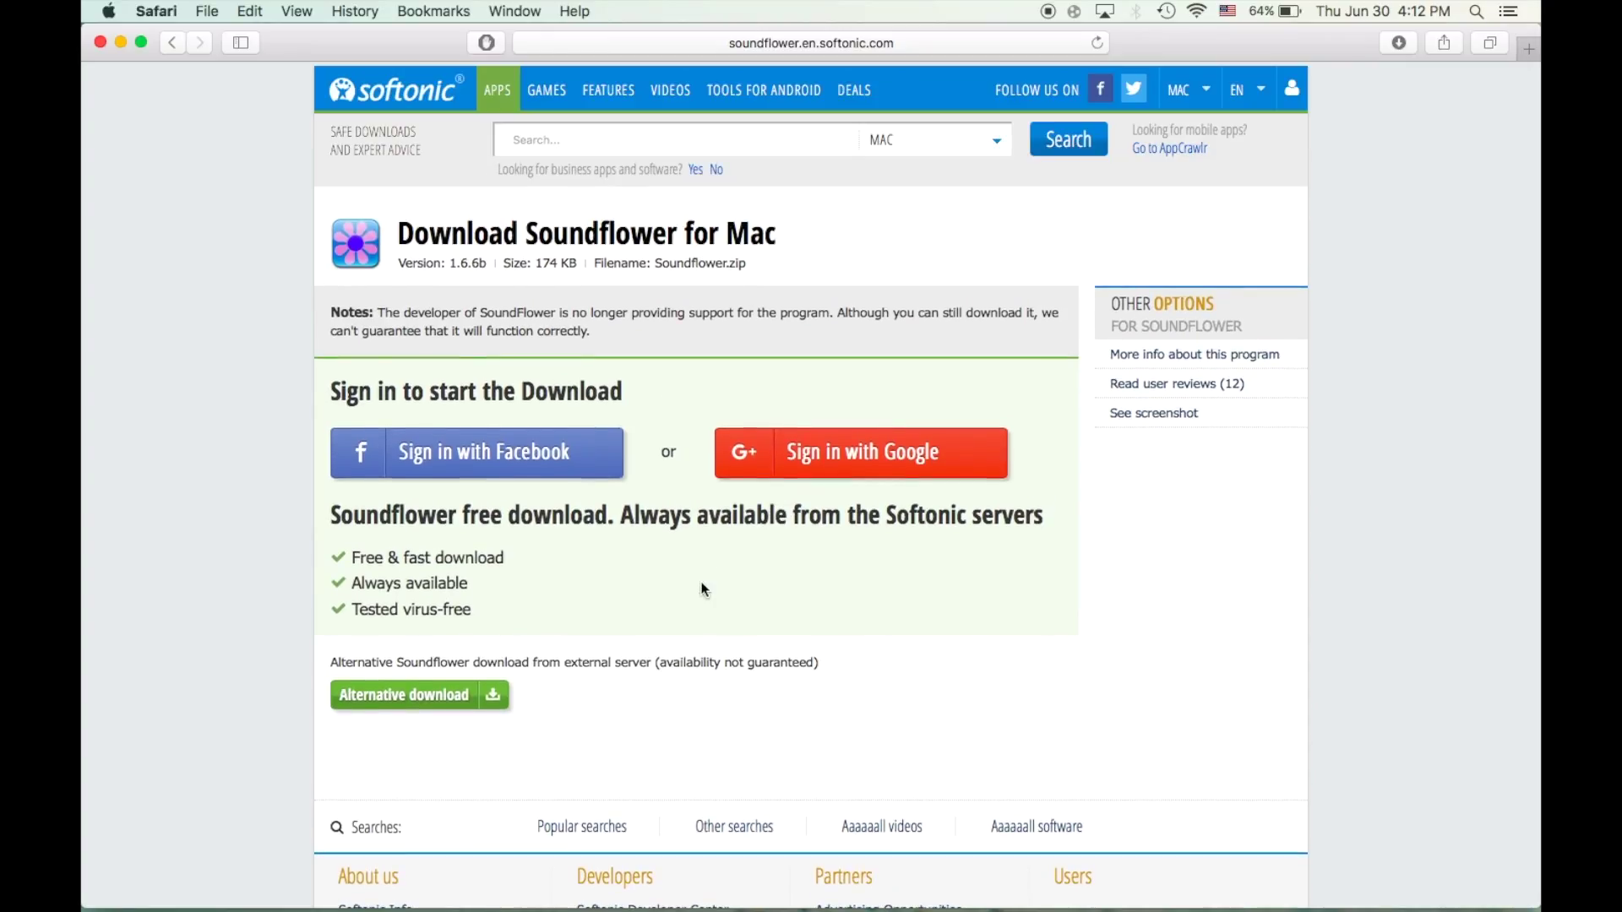
# Download Soundflower-1.6.6b-2.dmg from the alternative server, dismiss the sponsored ad, and switch to Finder.
pyautogui.scroll(-2, 701, 589)
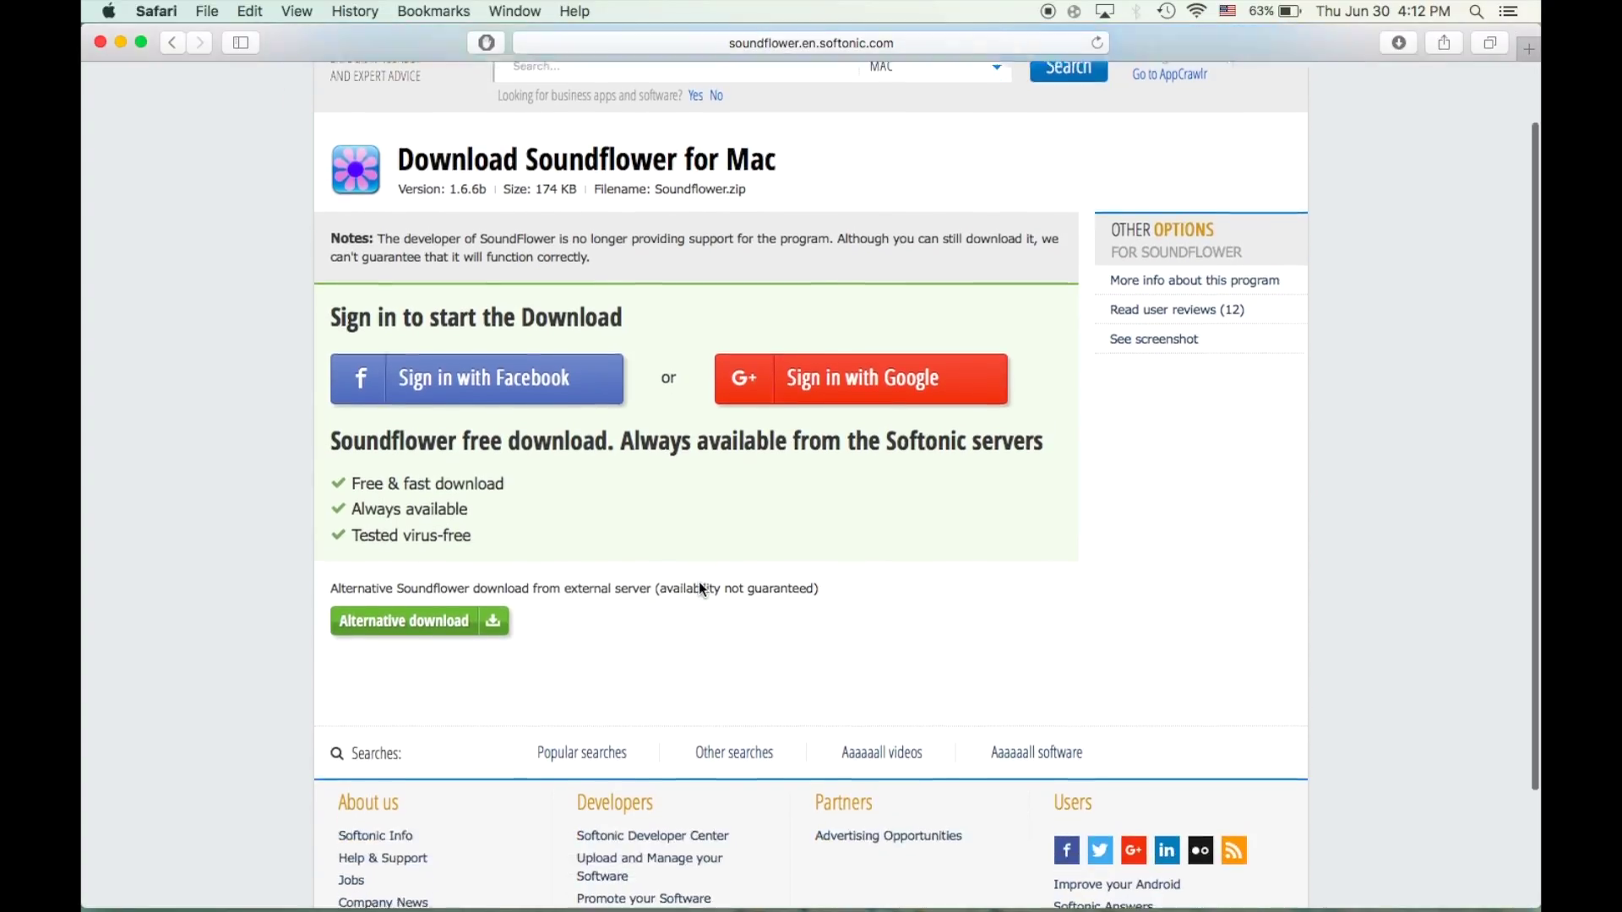
pyautogui.scroll(-1, 708, 540)
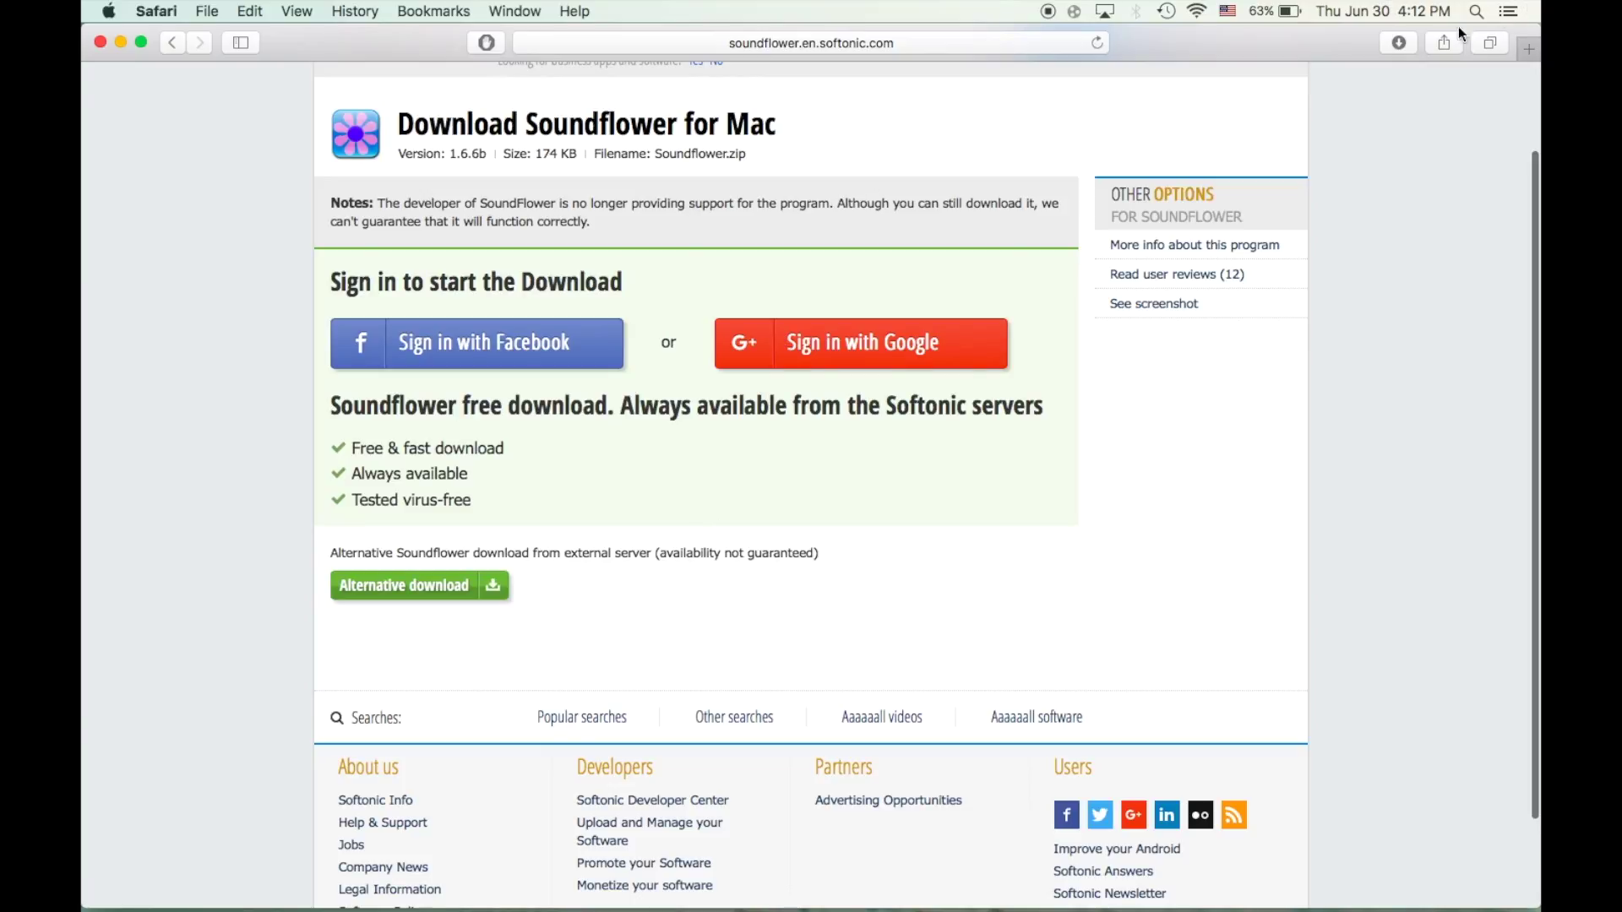
pyautogui.click(1409, 47)
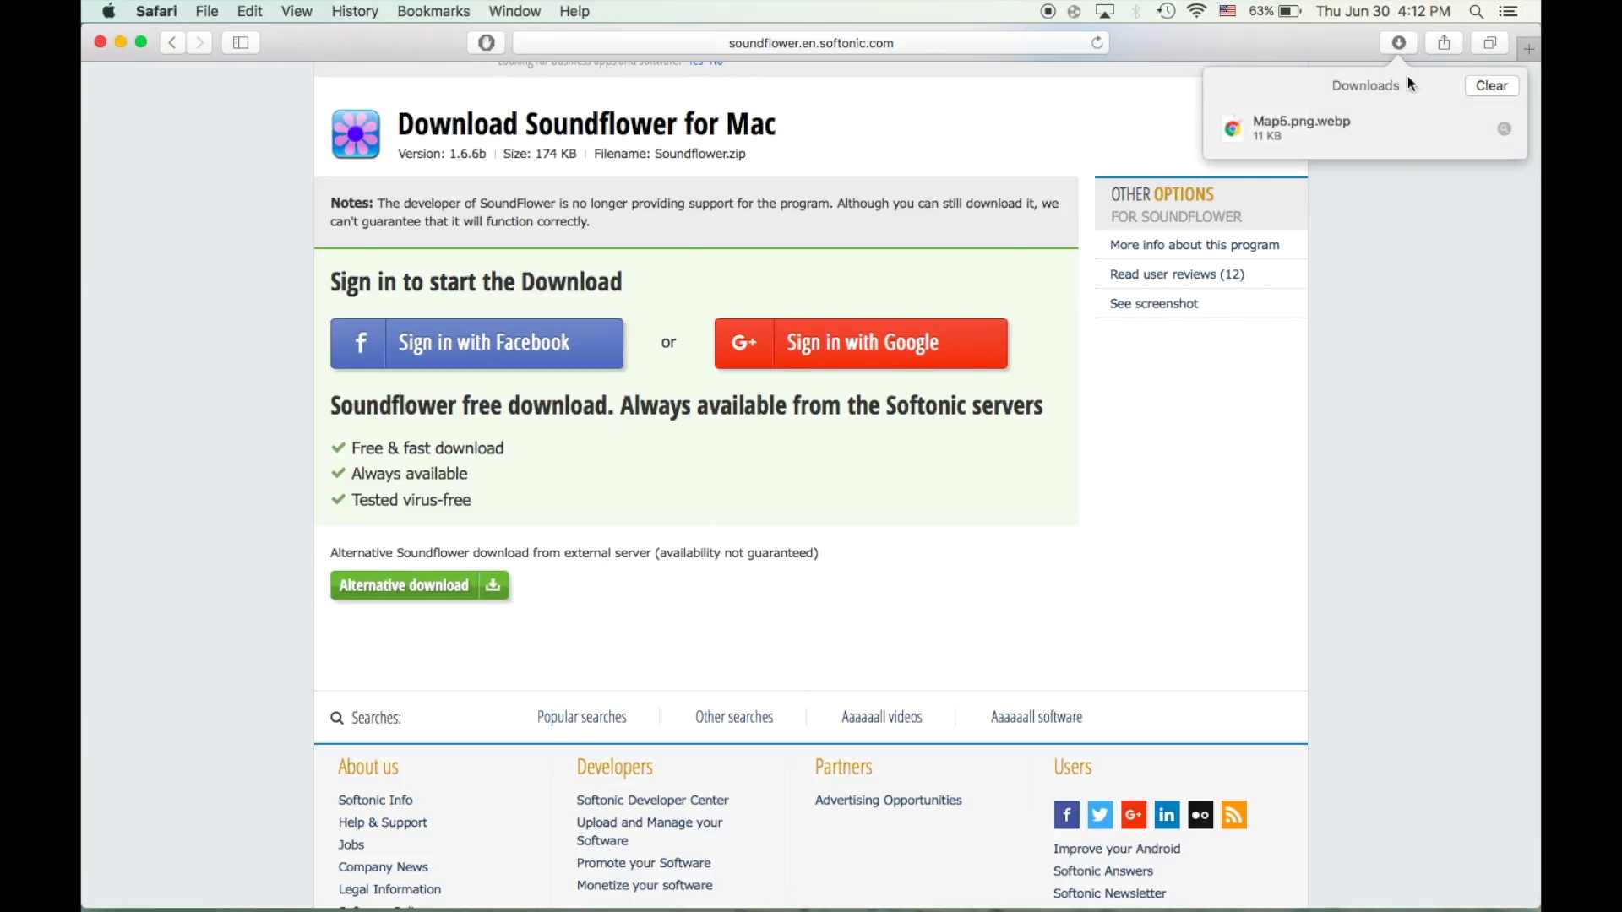
pyautogui.click(386, 589)
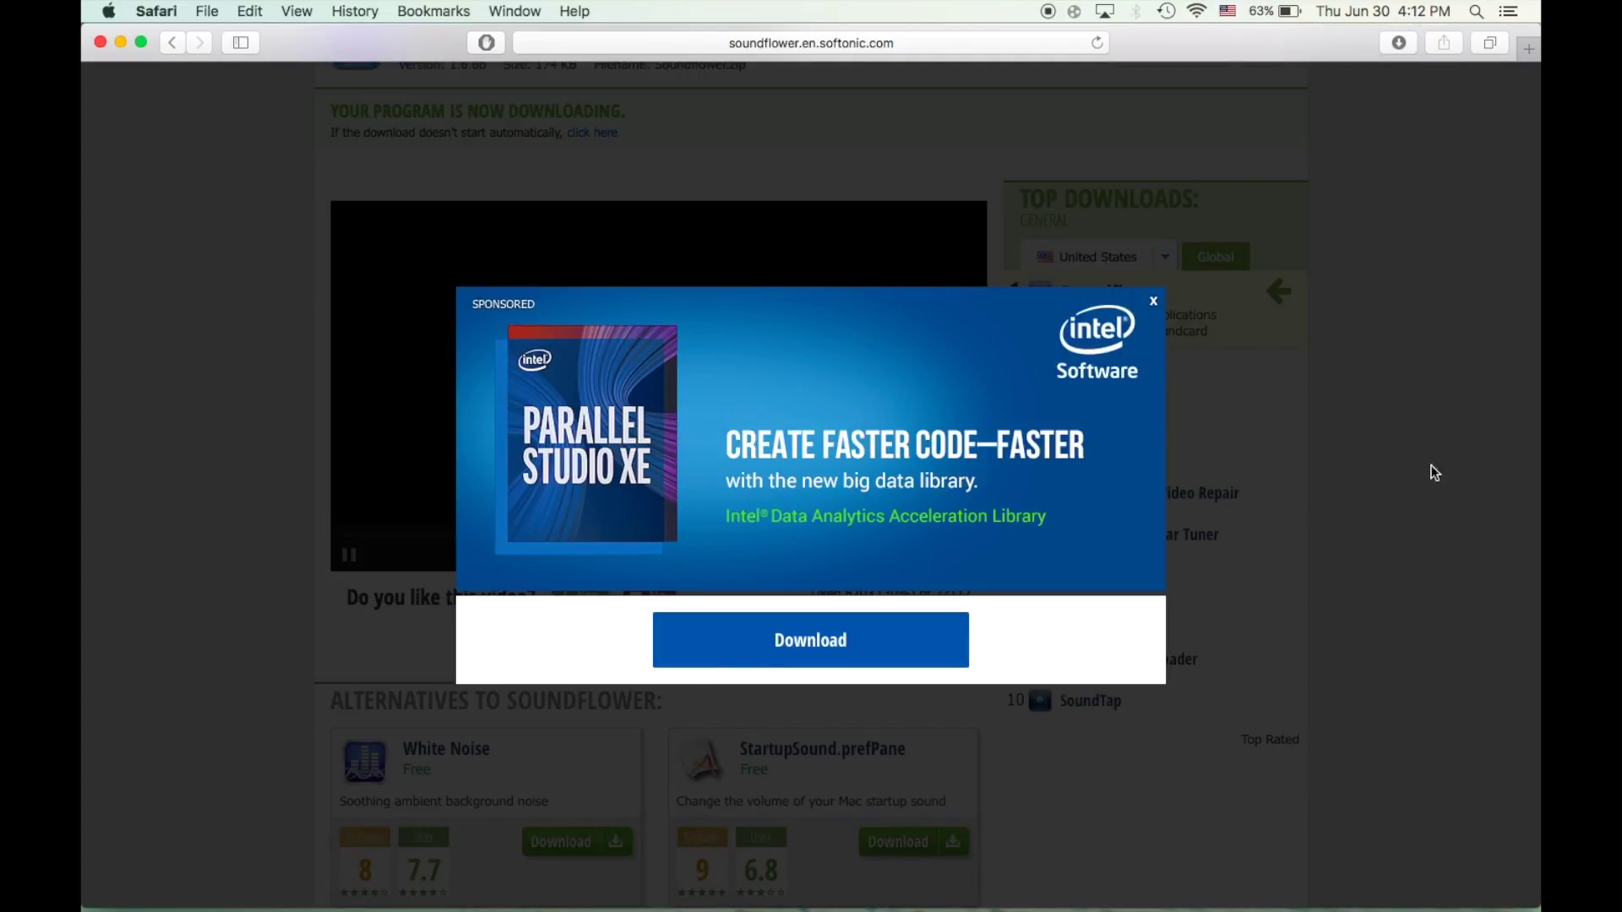
pyautogui.click(1329, 490)
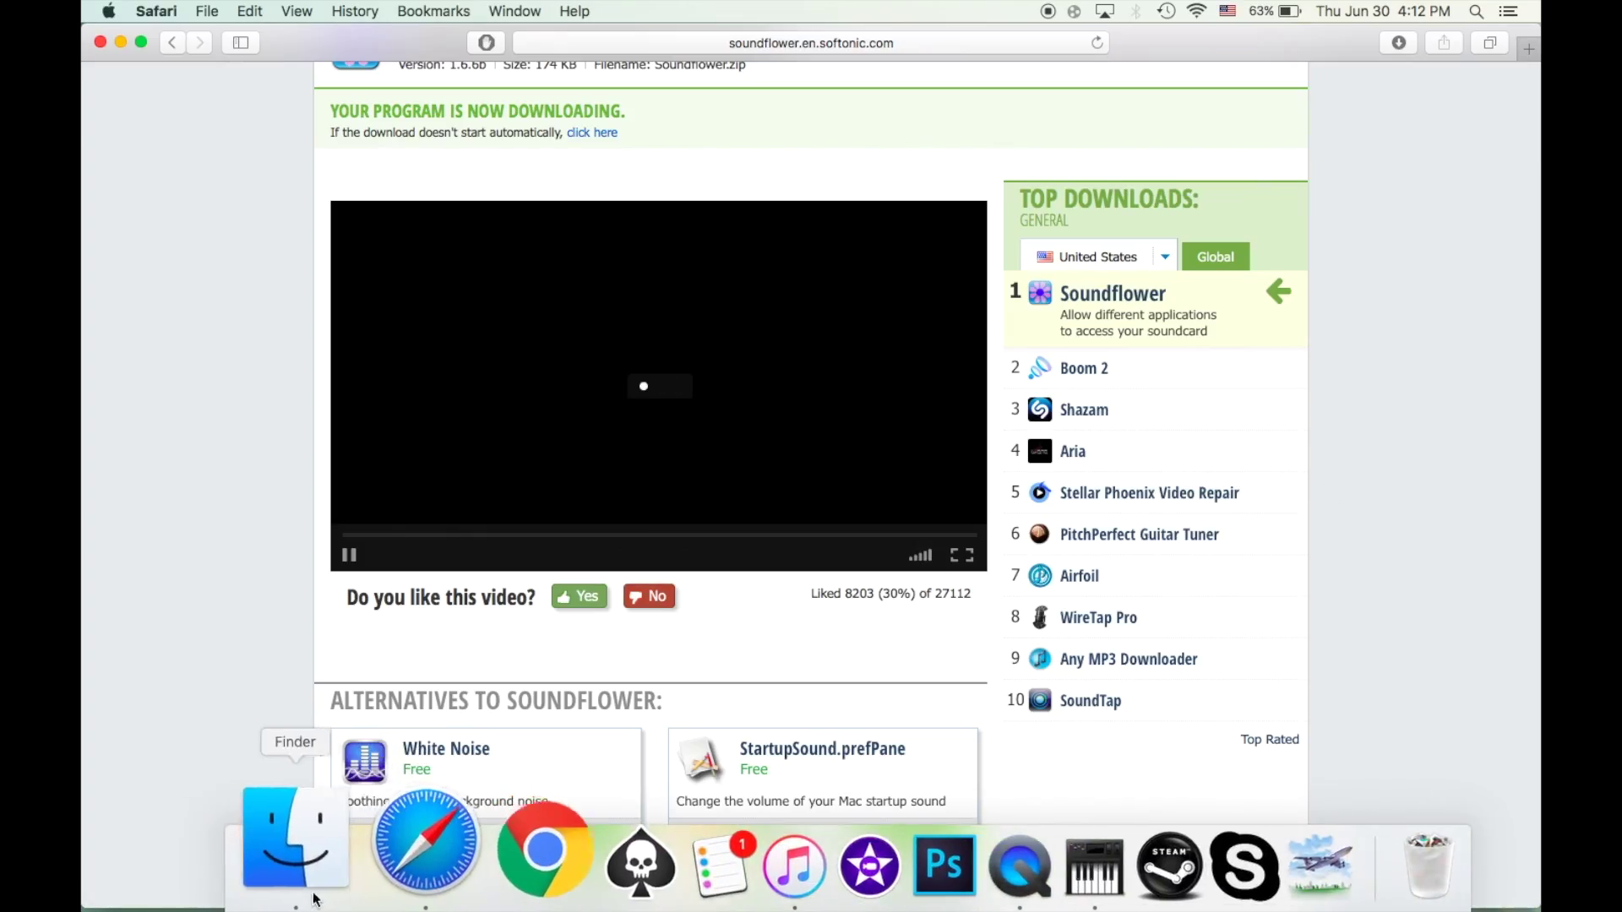
pyautogui.click(257, 853)
# Confirm Soundflower-1.6.6b-2.dmg is in Downloads, then close the Safari and Downloads windows.
pyautogui.click(373, 251)
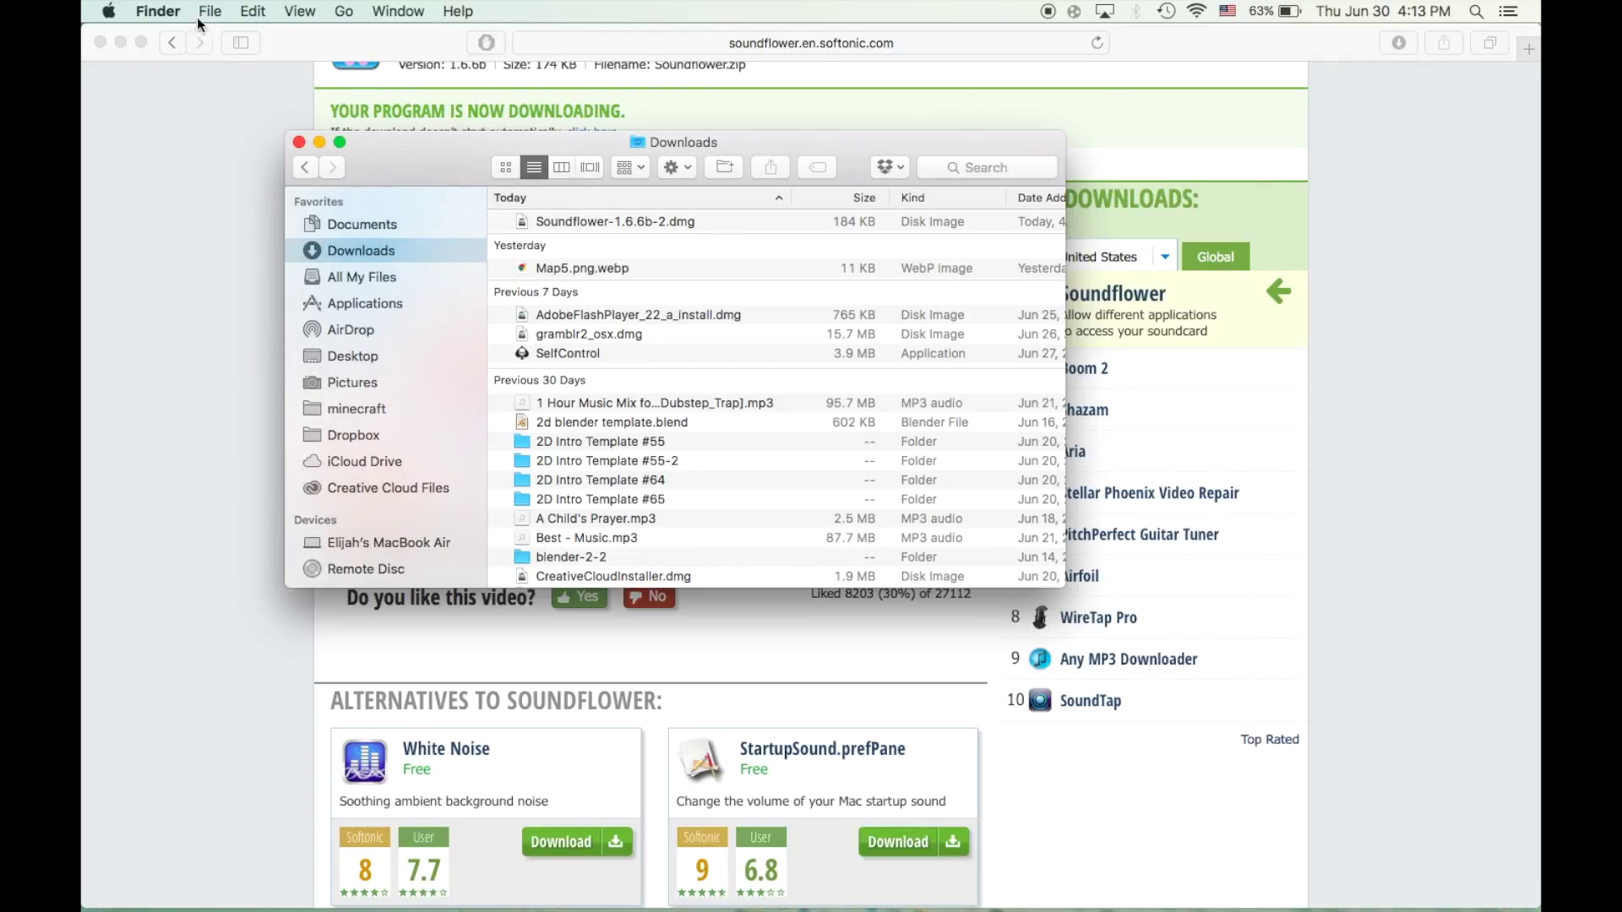
pyautogui.click(102, 42)
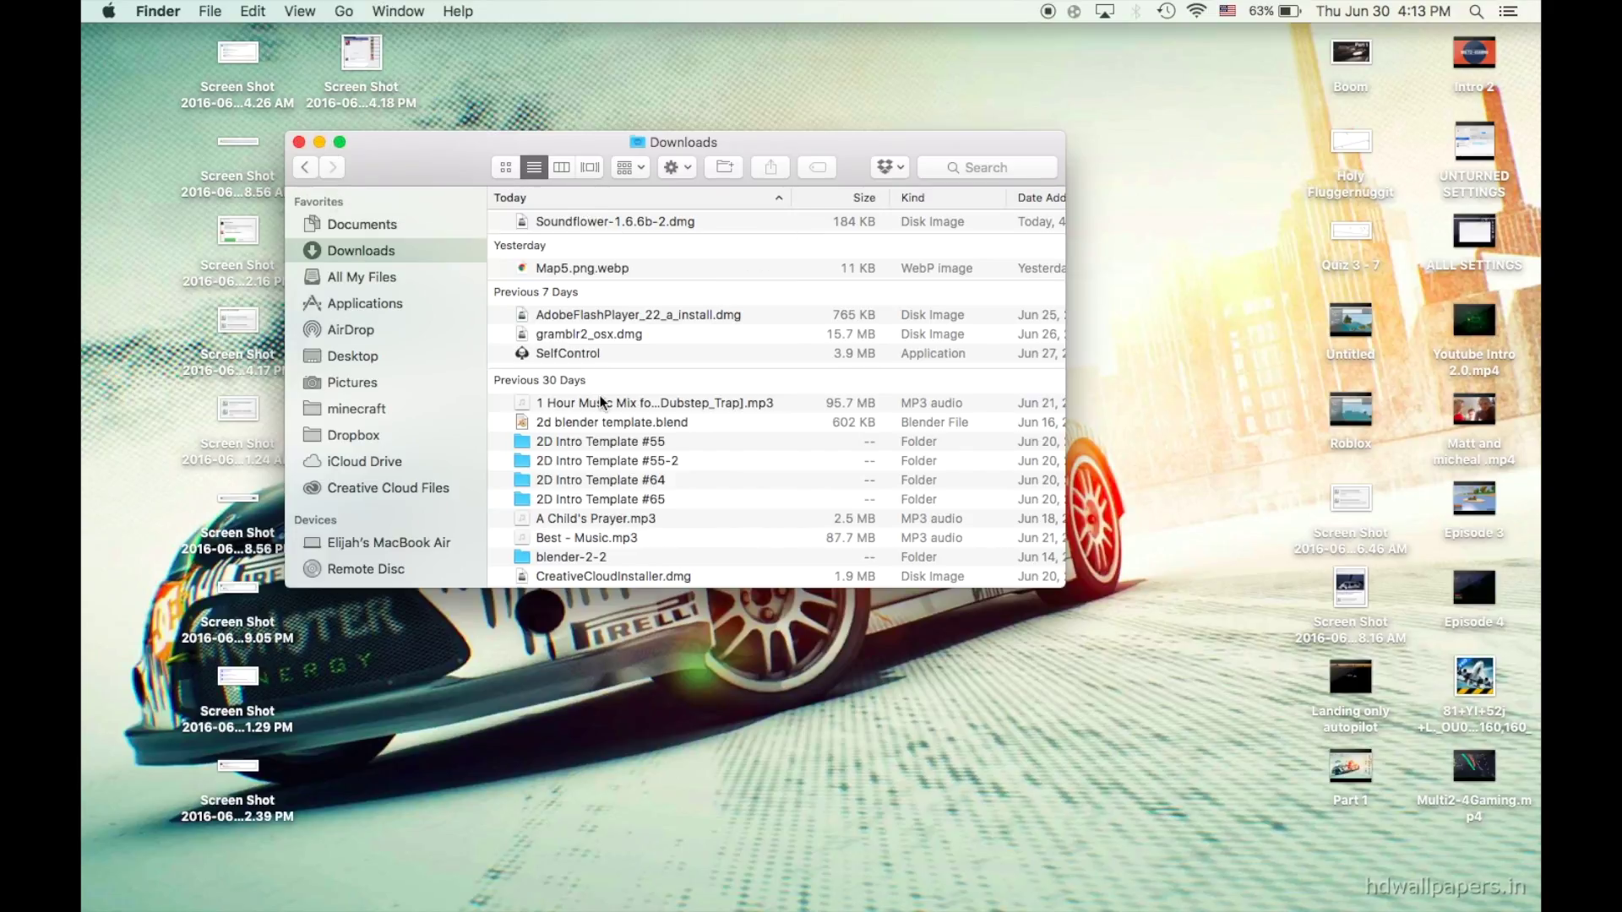
pyautogui.hscroll(3, 603, 402)
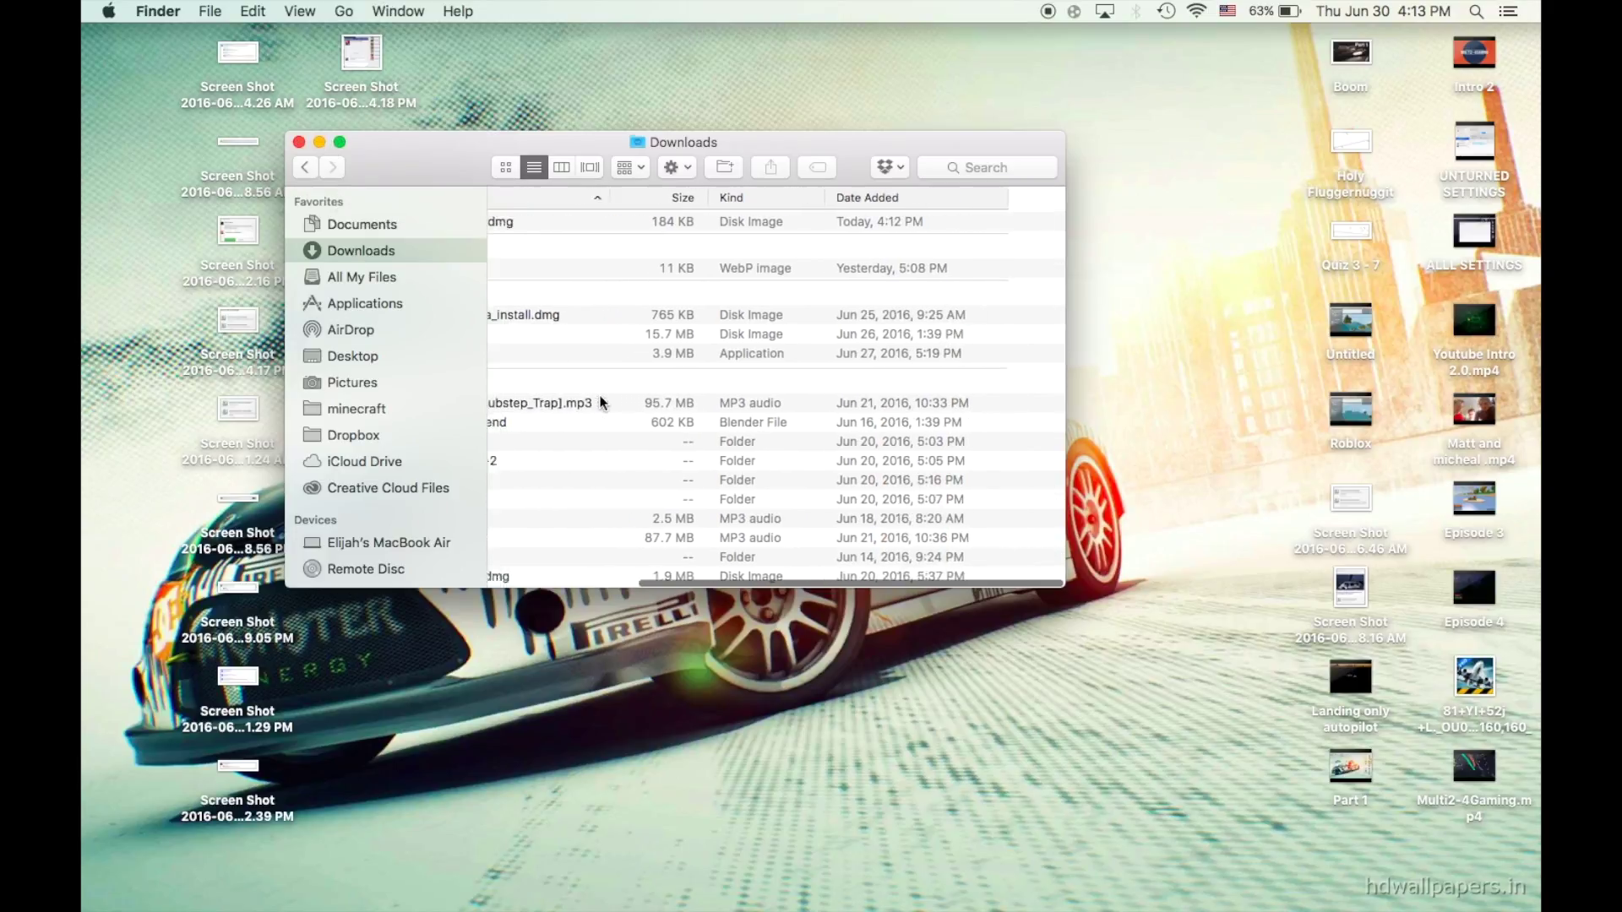
pyautogui.hscroll(-3, 602, 402)
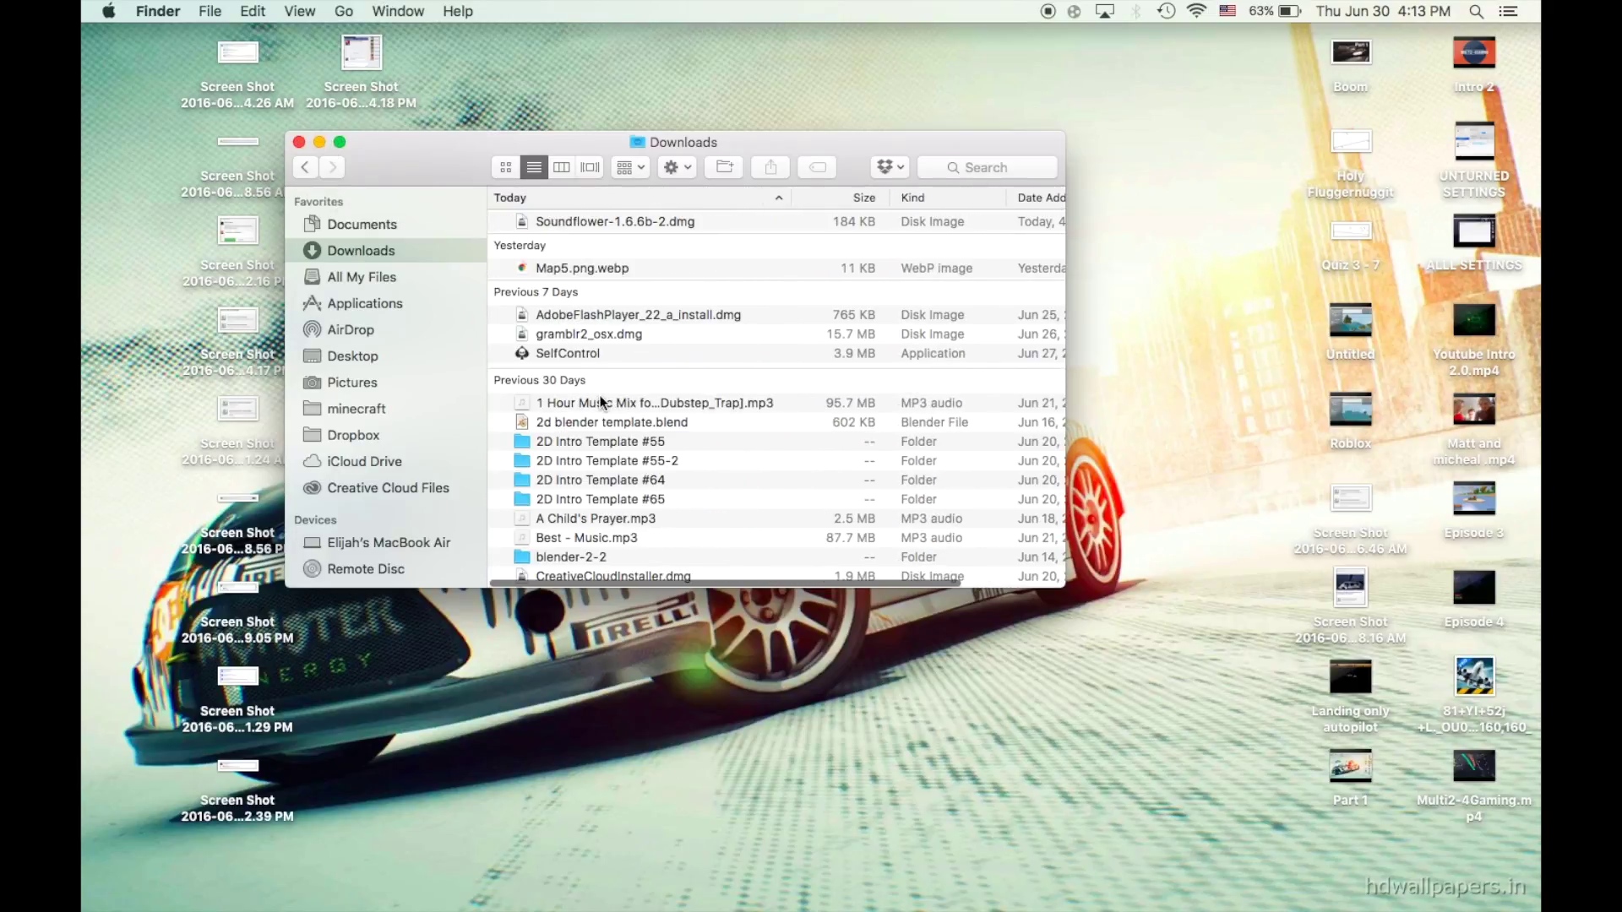
pyautogui.click(298, 141)
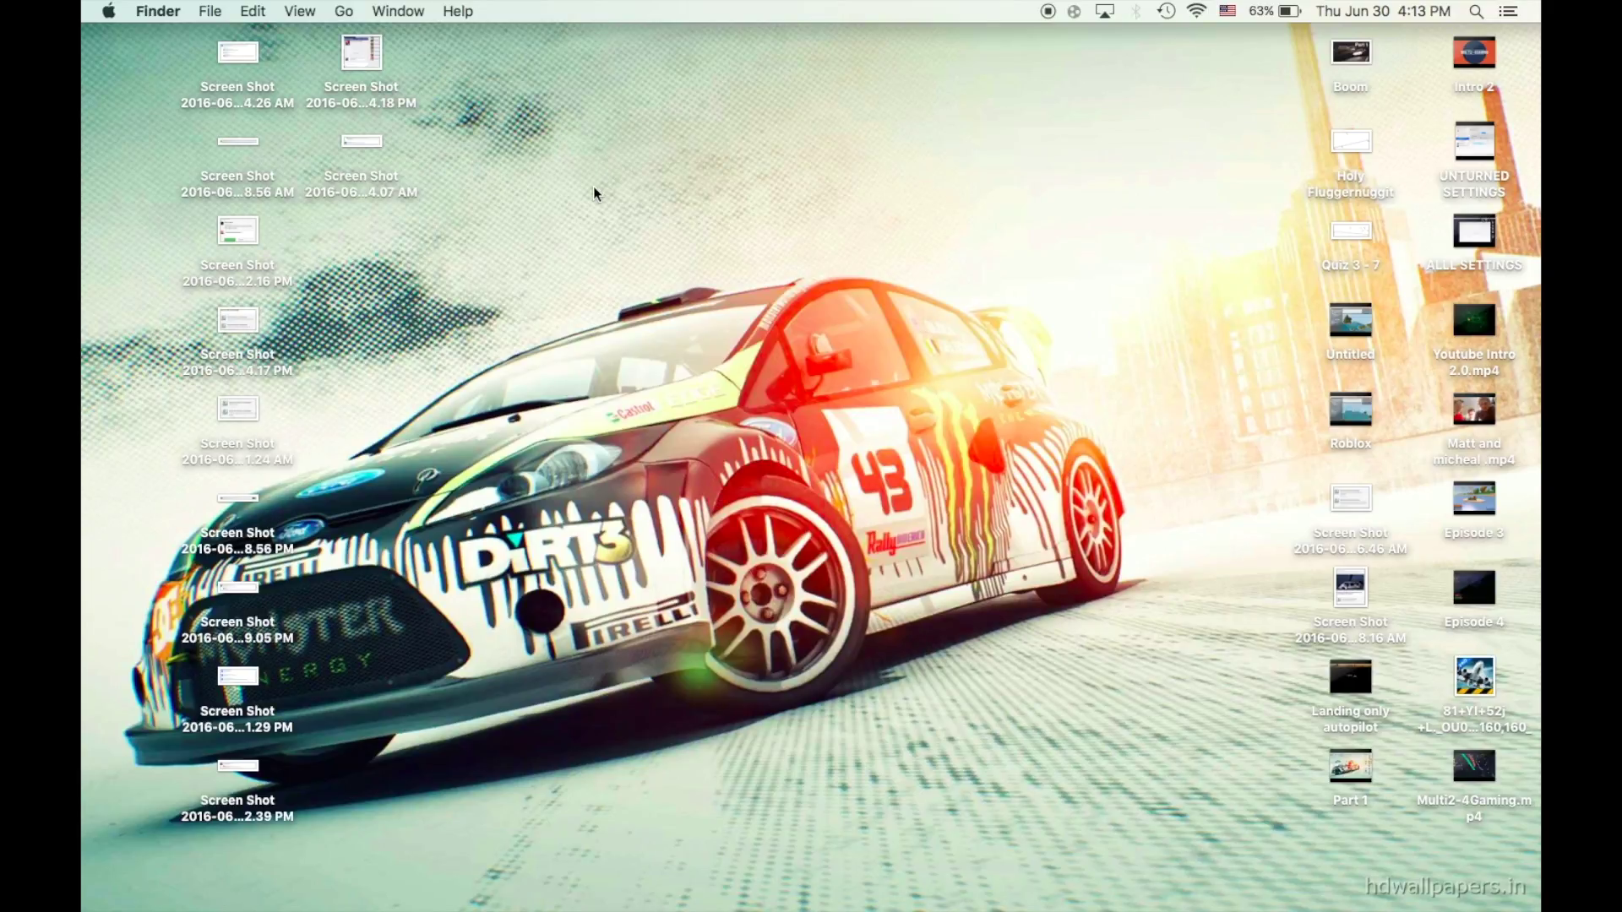
# Launch Audio MIDI Setup from Spotlight, then quit and relaunch it from the Dock.
pyautogui.click(1509, 11)
pyautogui.click(1477, 11)
pyautogui.click(1480, 10)
pyautogui.click(1480, 10)
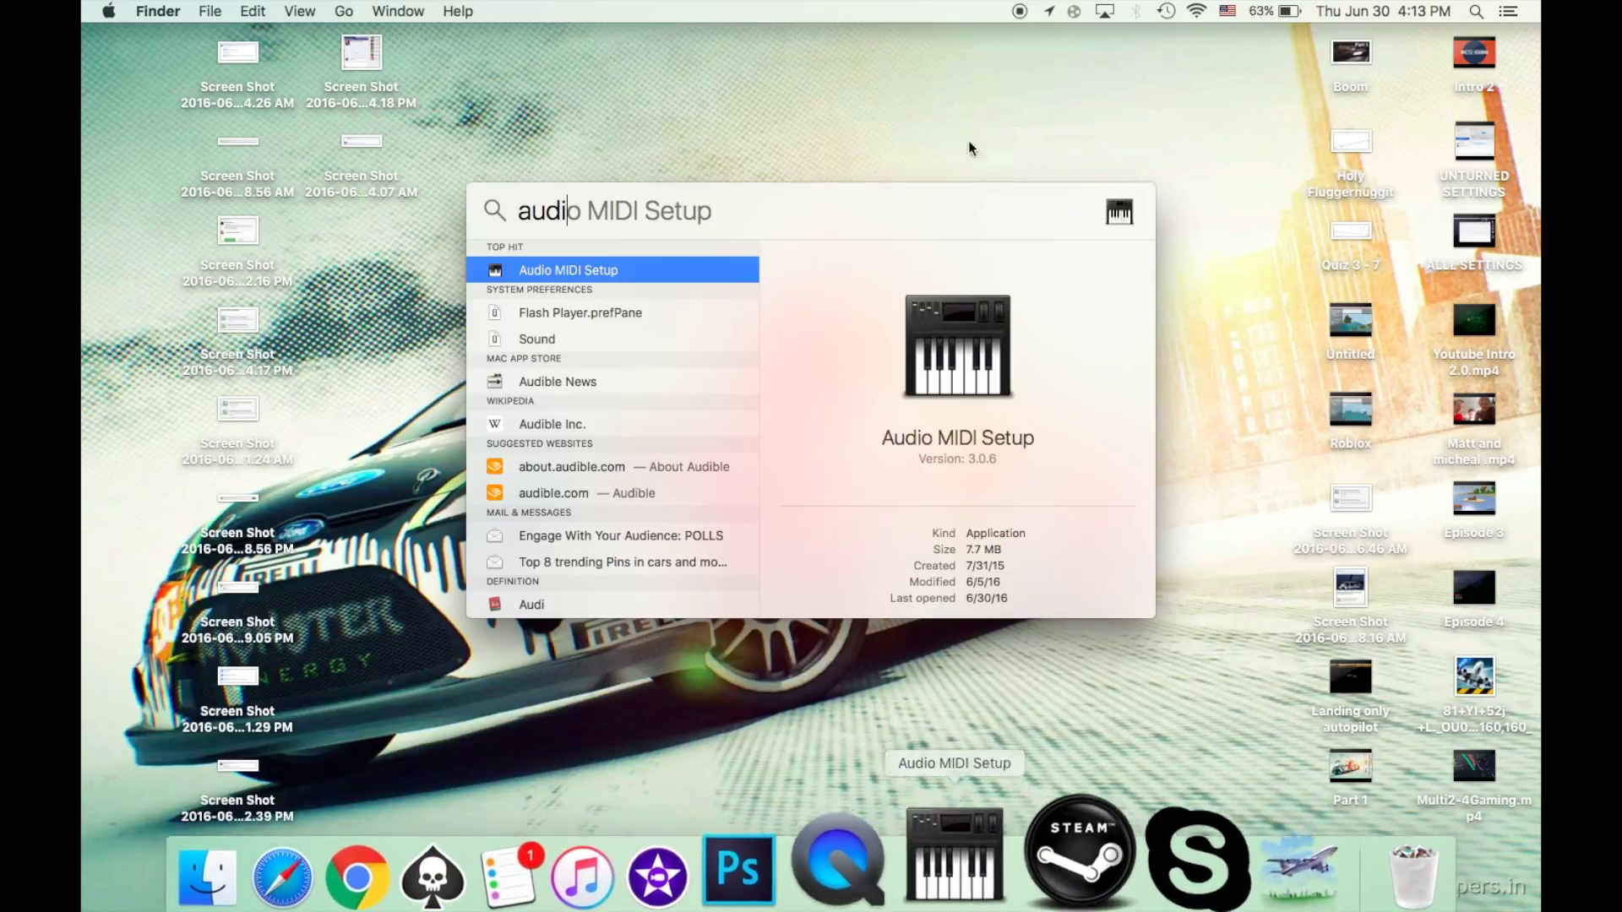
pyautogui.click(1007, 906)
pyautogui.rightClick(1002, 832)
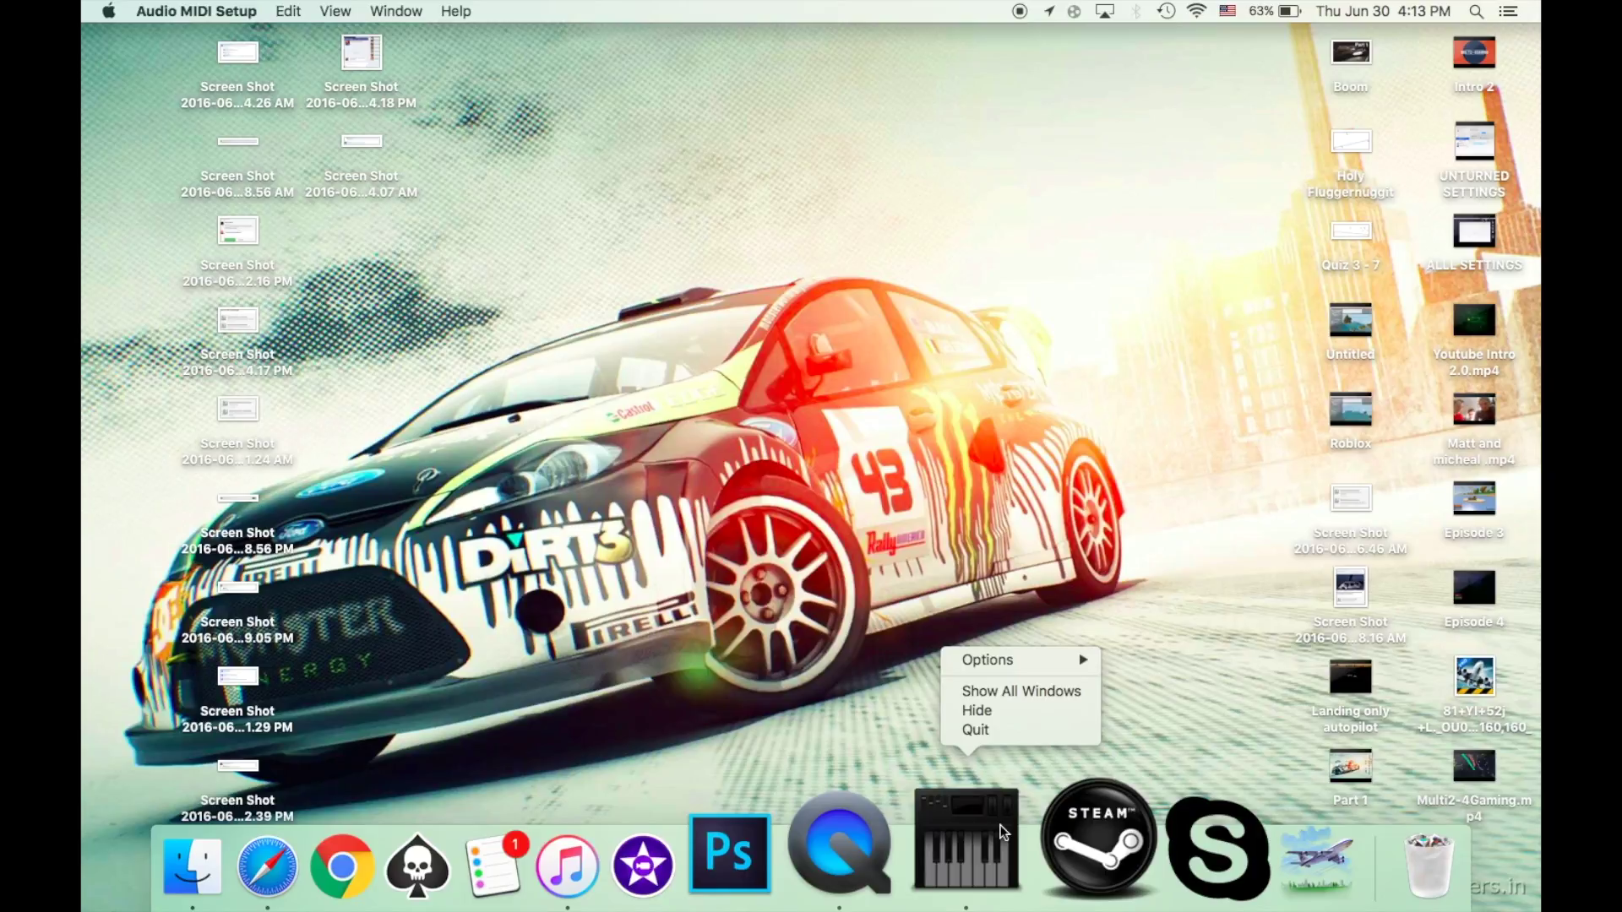
pyautogui.click(1004, 728)
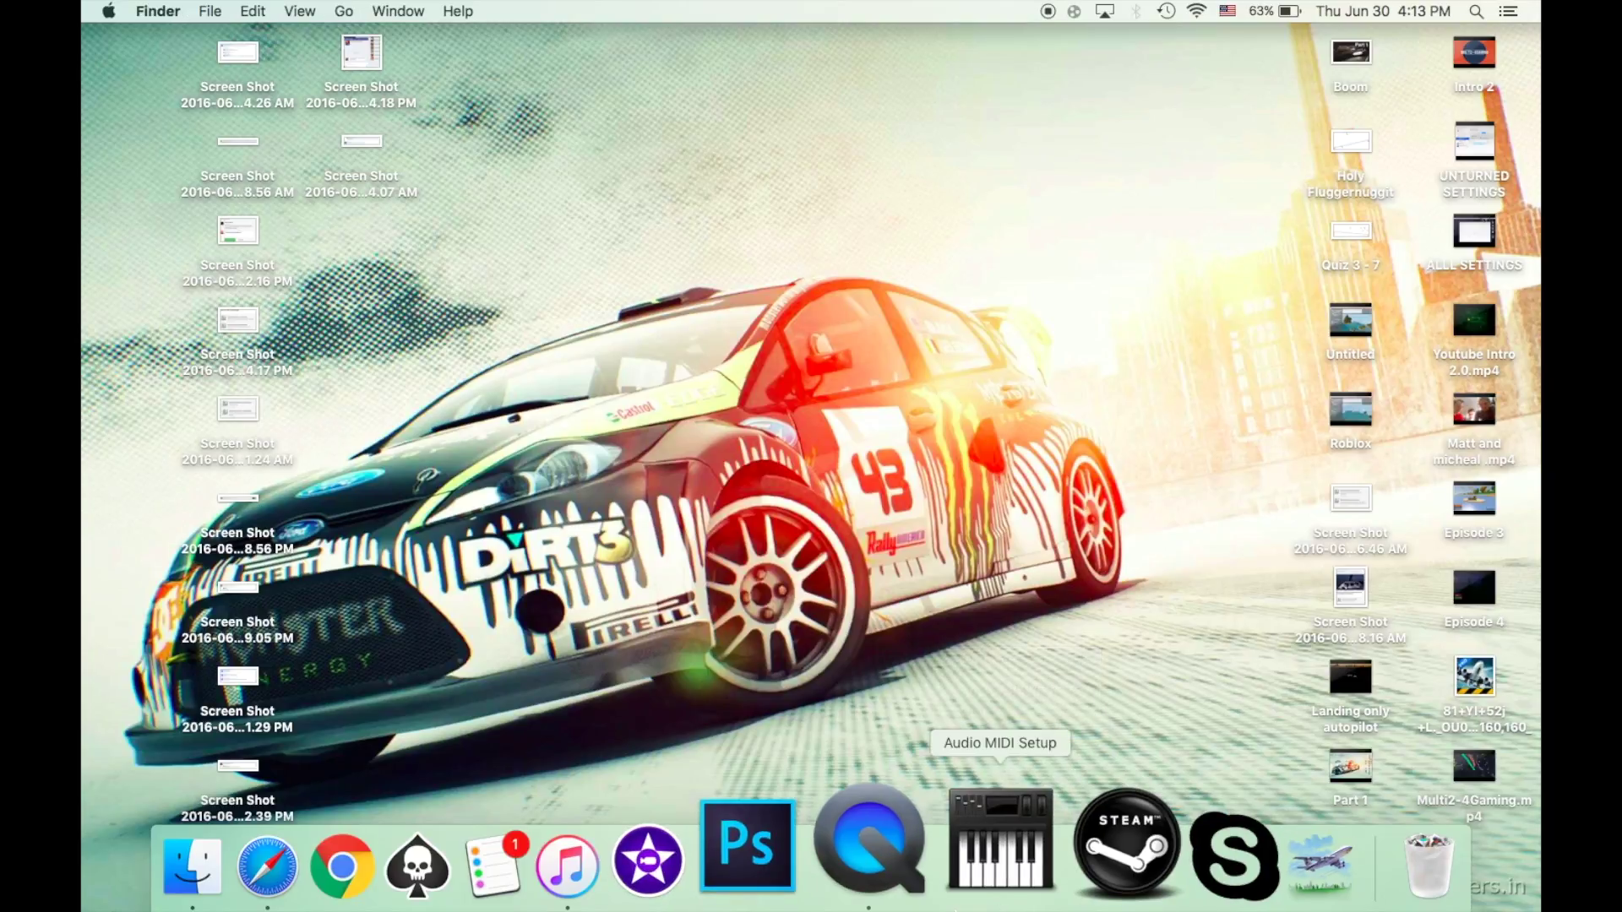
pyautogui.click(956, 849)
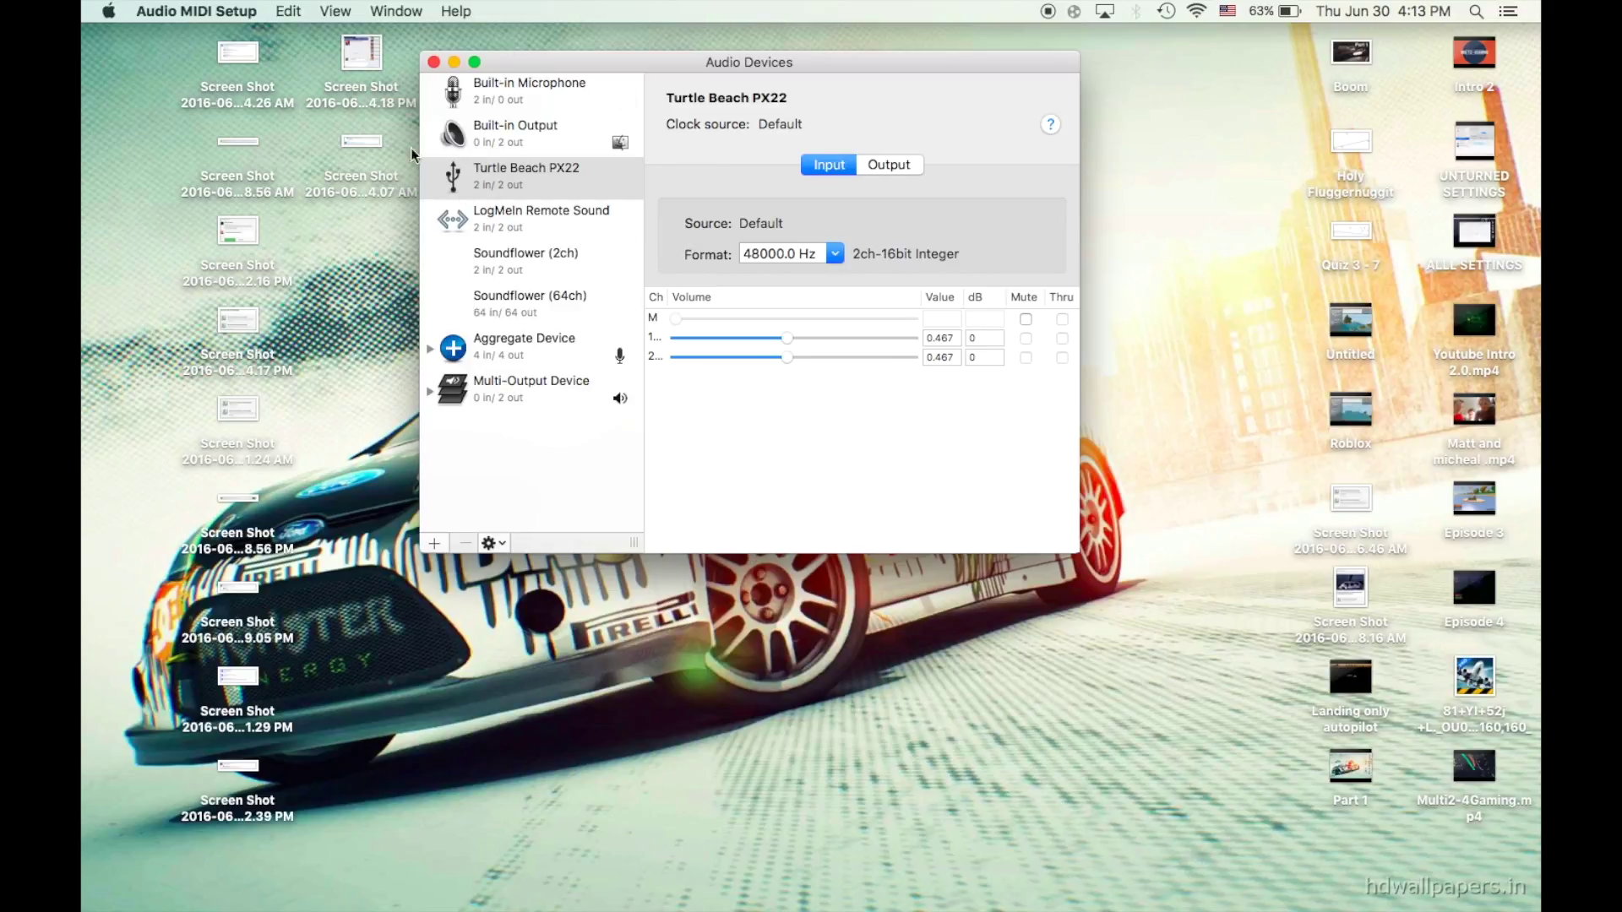
# Review each audio device: Built-in Output, Microphone, Turtle Beach PX22, Soundflower 2ch/64ch, Aggregate, Multi-Output.
pyautogui.click(519, 131)
pyautogui.click(571, 90)
pyautogui.click(555, 163)
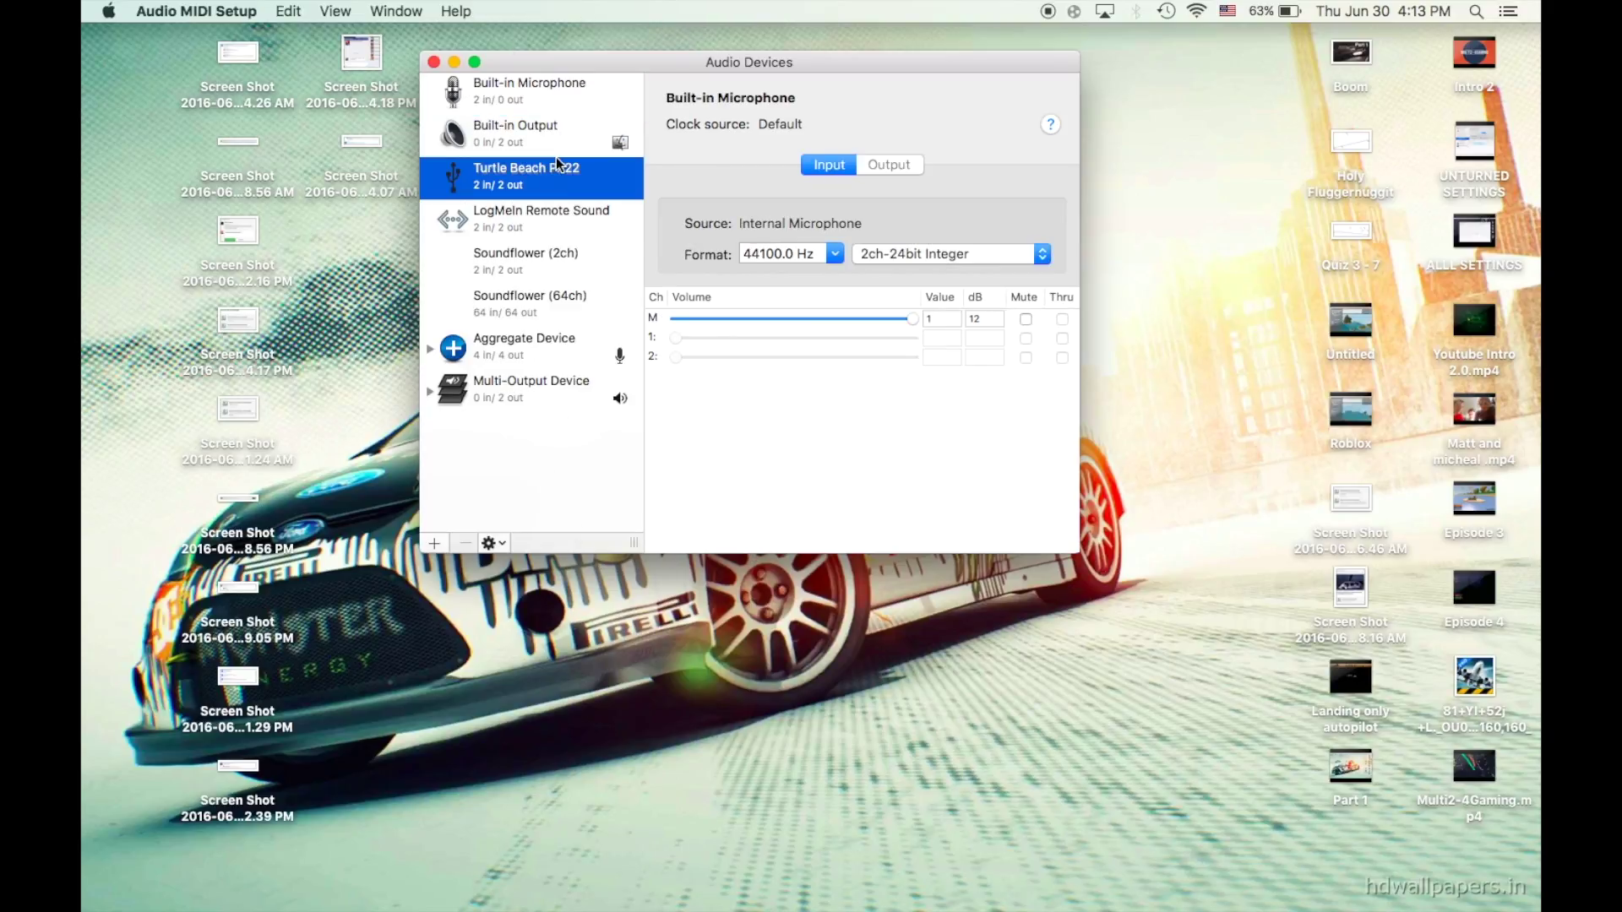
pyautogui.click(553, 256)
pyautogui.click(556, 314)
pyautogui.click(556, 359)
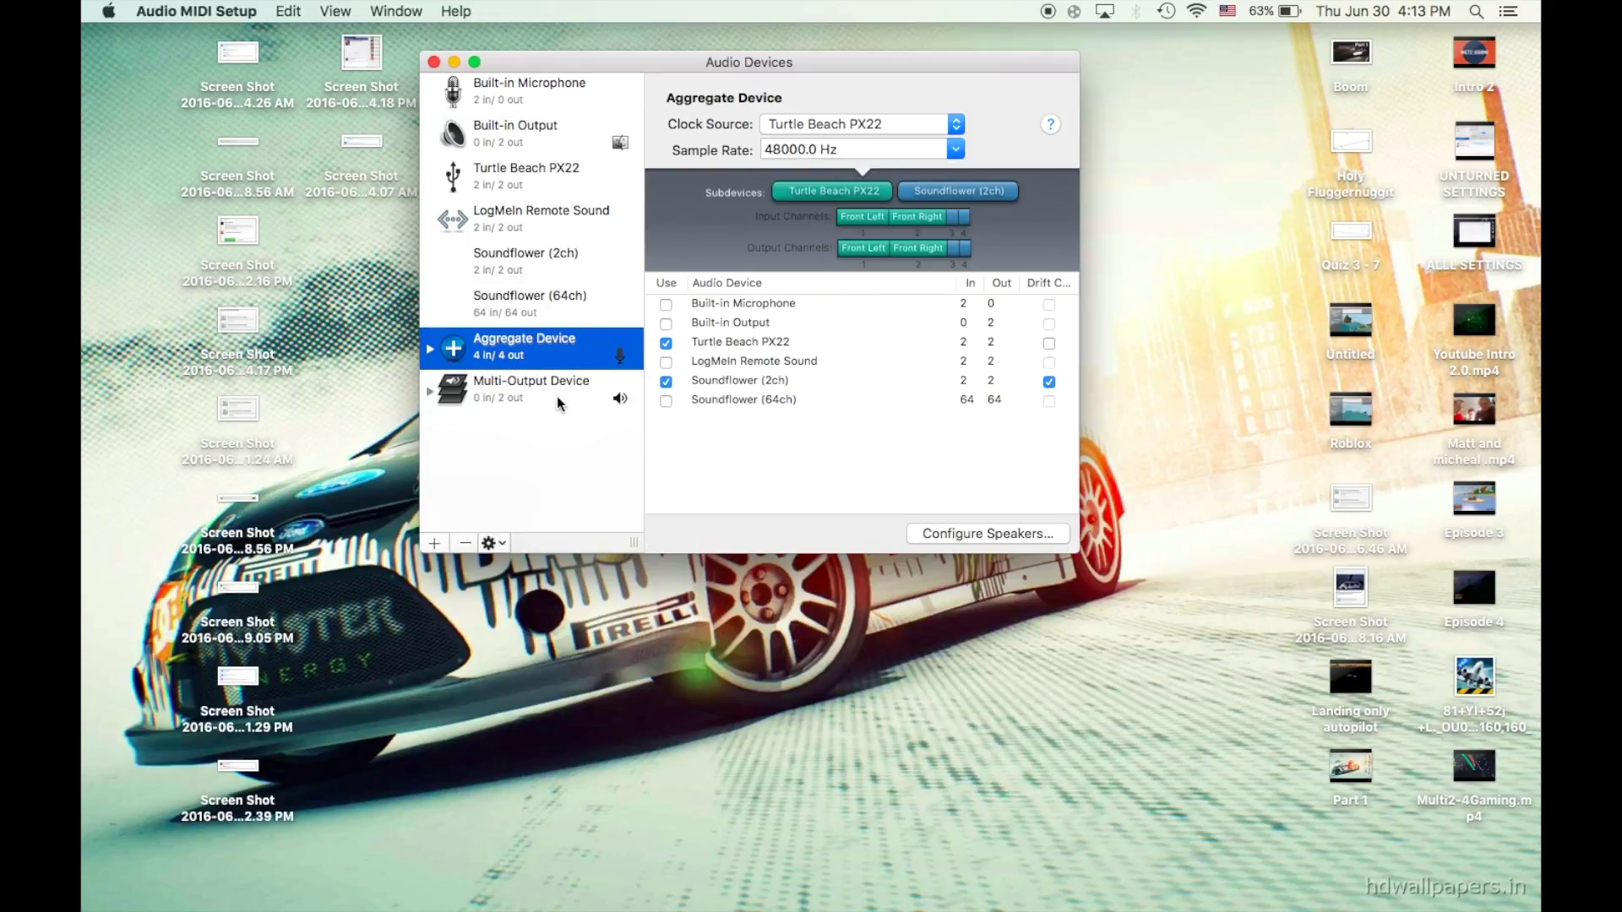
pyautogui.click(555, 399)
# Inspect the existing Aggregate Device's subdevices, then add a new empty Aggregate Device.
pyautogui.click(594, 335)
pyautogui.click(443, 541)
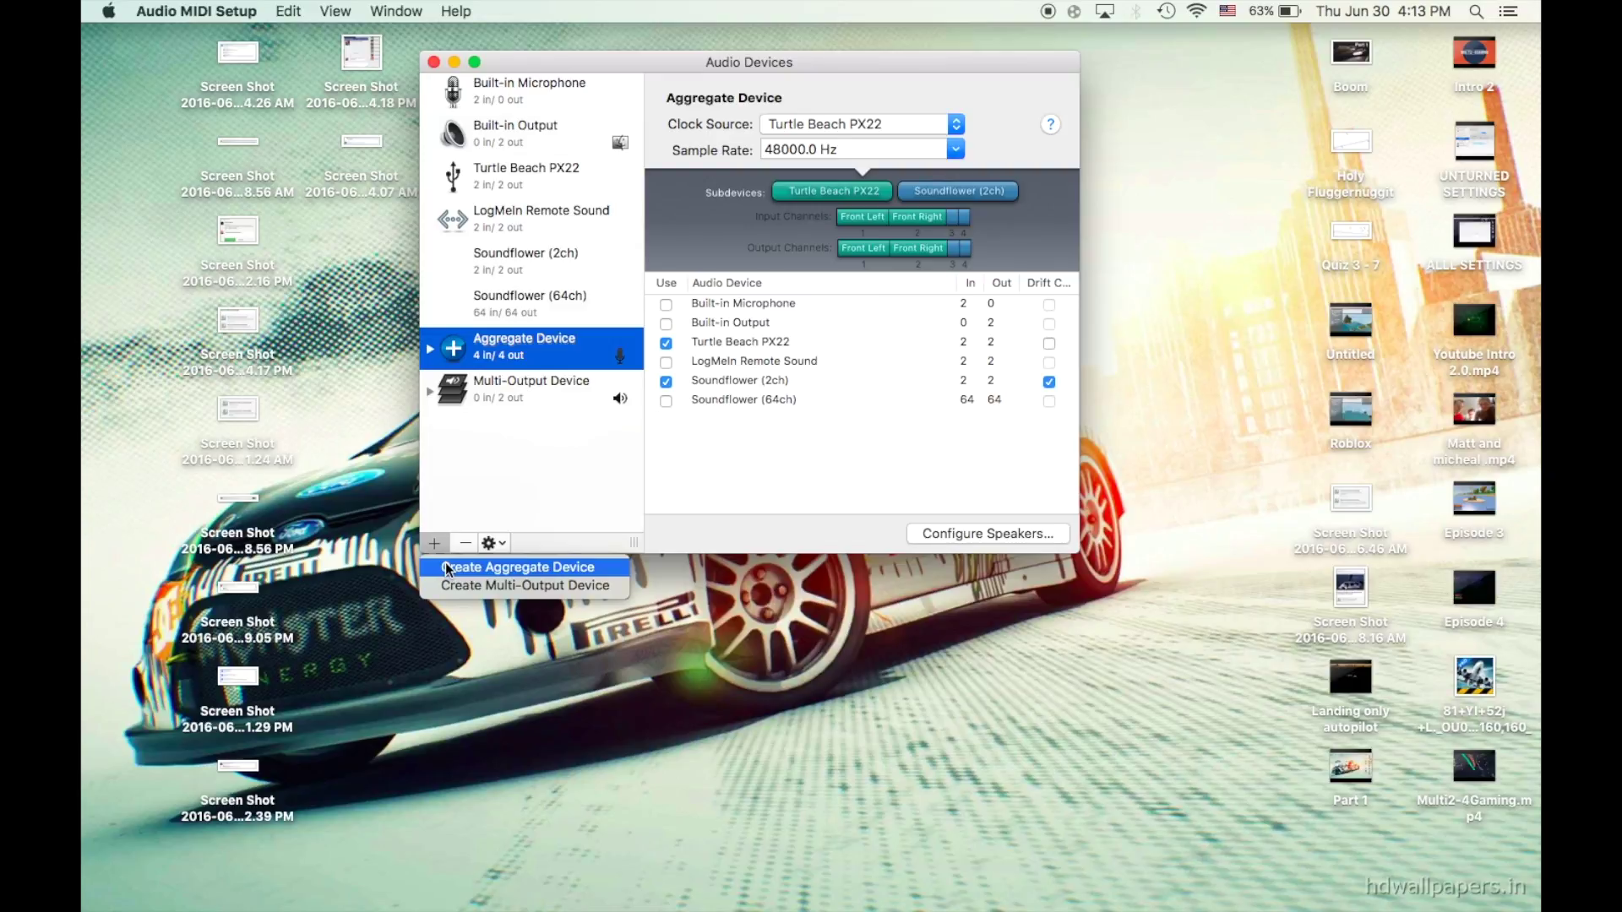
pyautogui.click(446, 567)
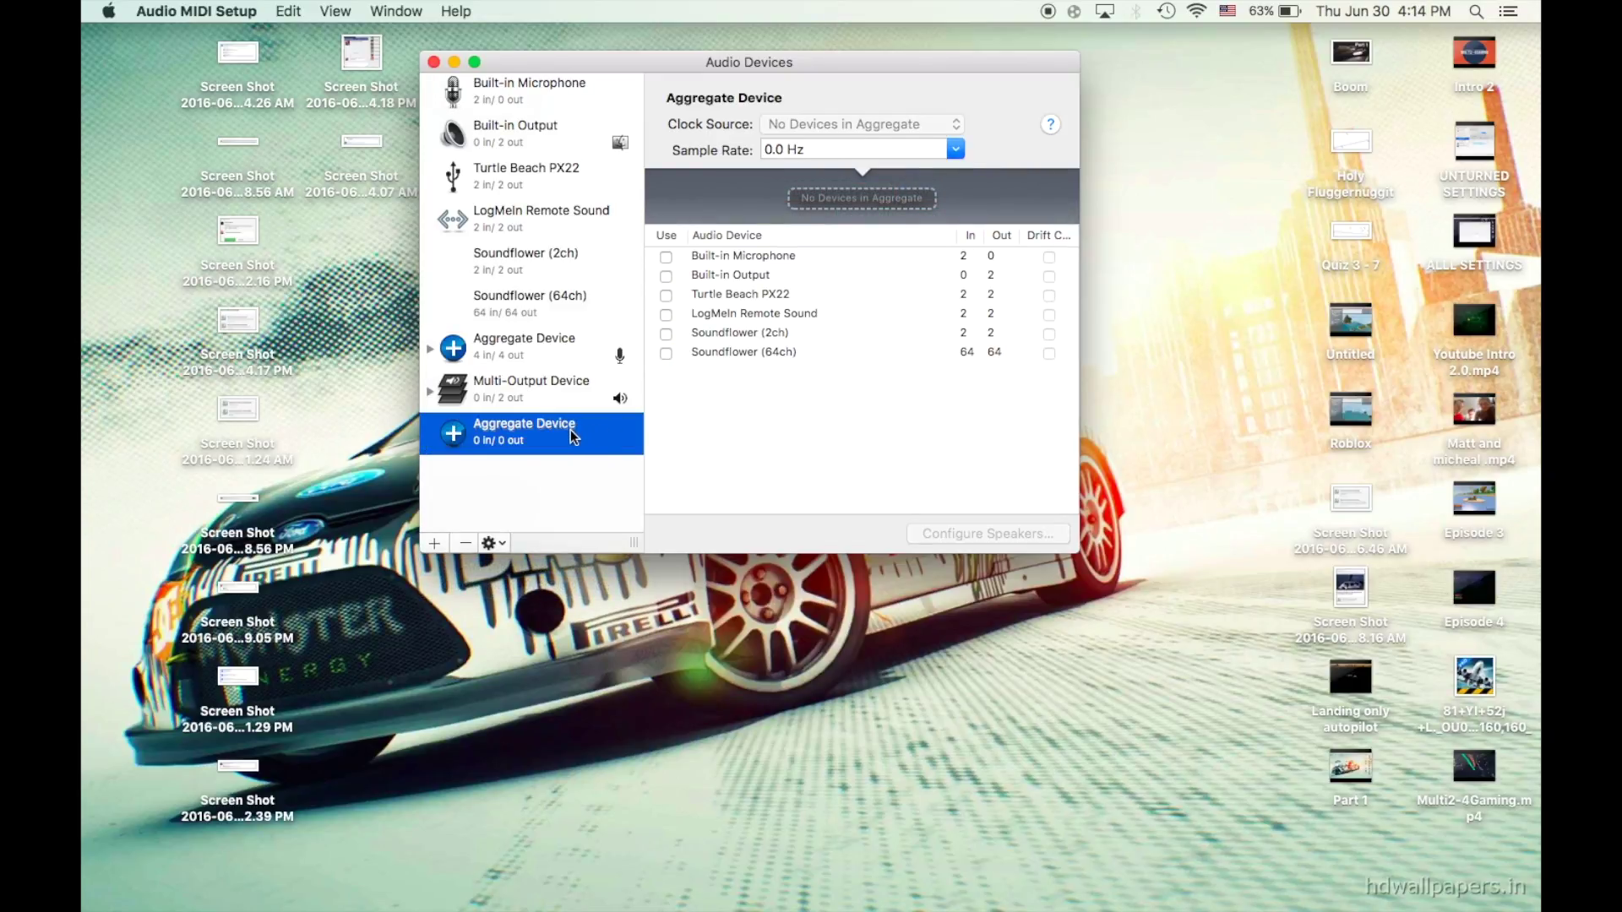
# Compare the new empty Aggregate Device with the existing one and pick Turtle Beach PX22 in its table.
pyautogui.click(573, 358)
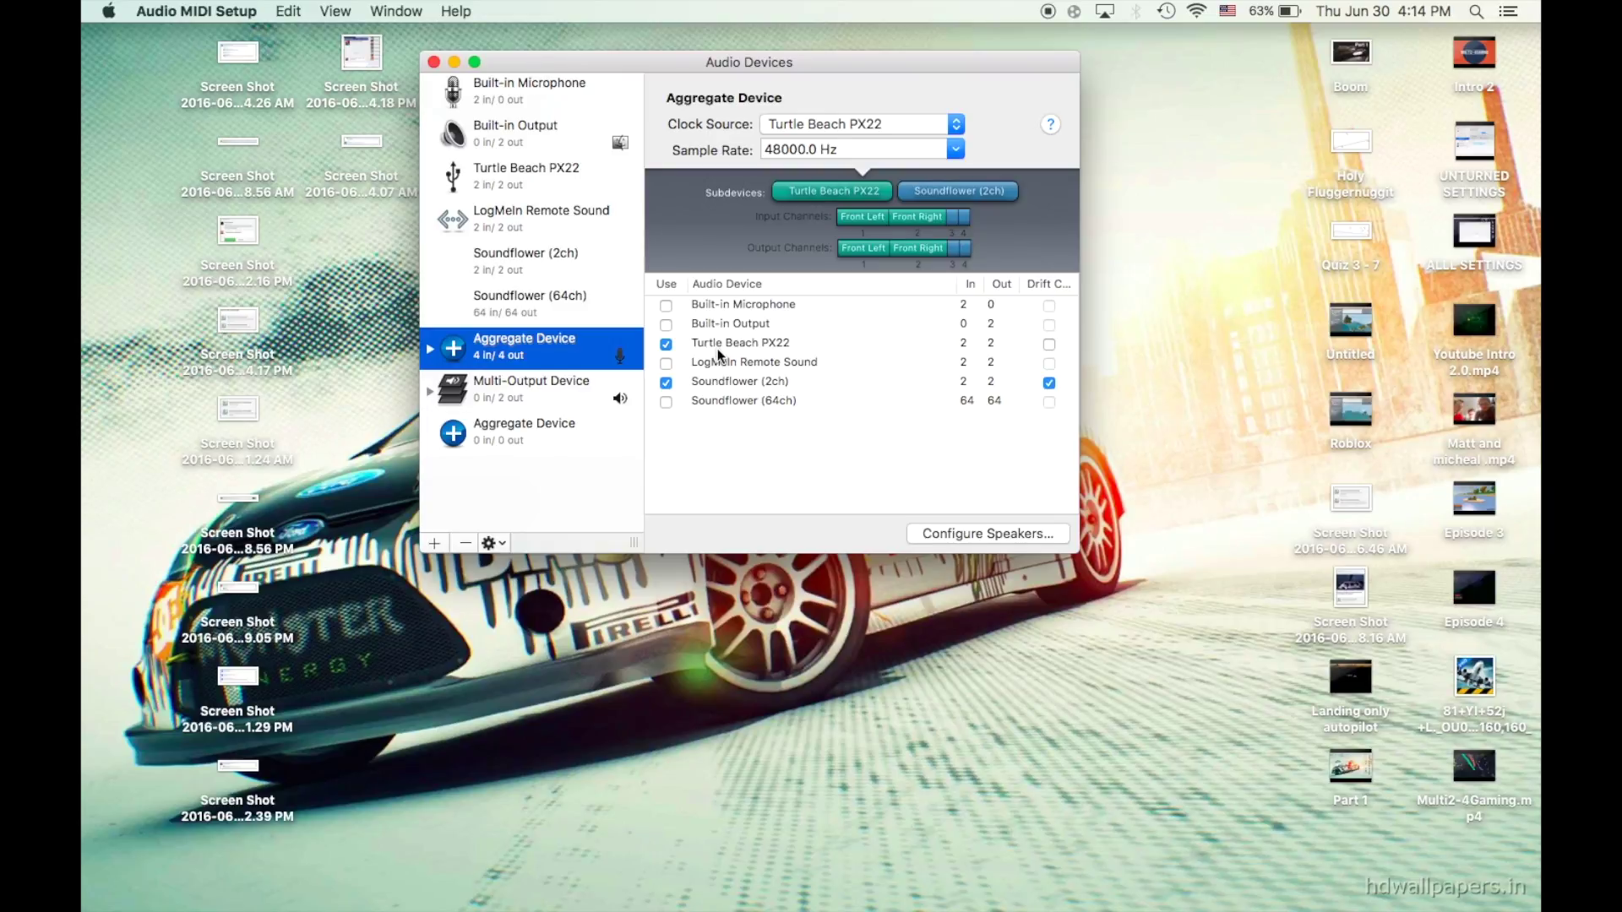
pyautogui.click(567, 432)
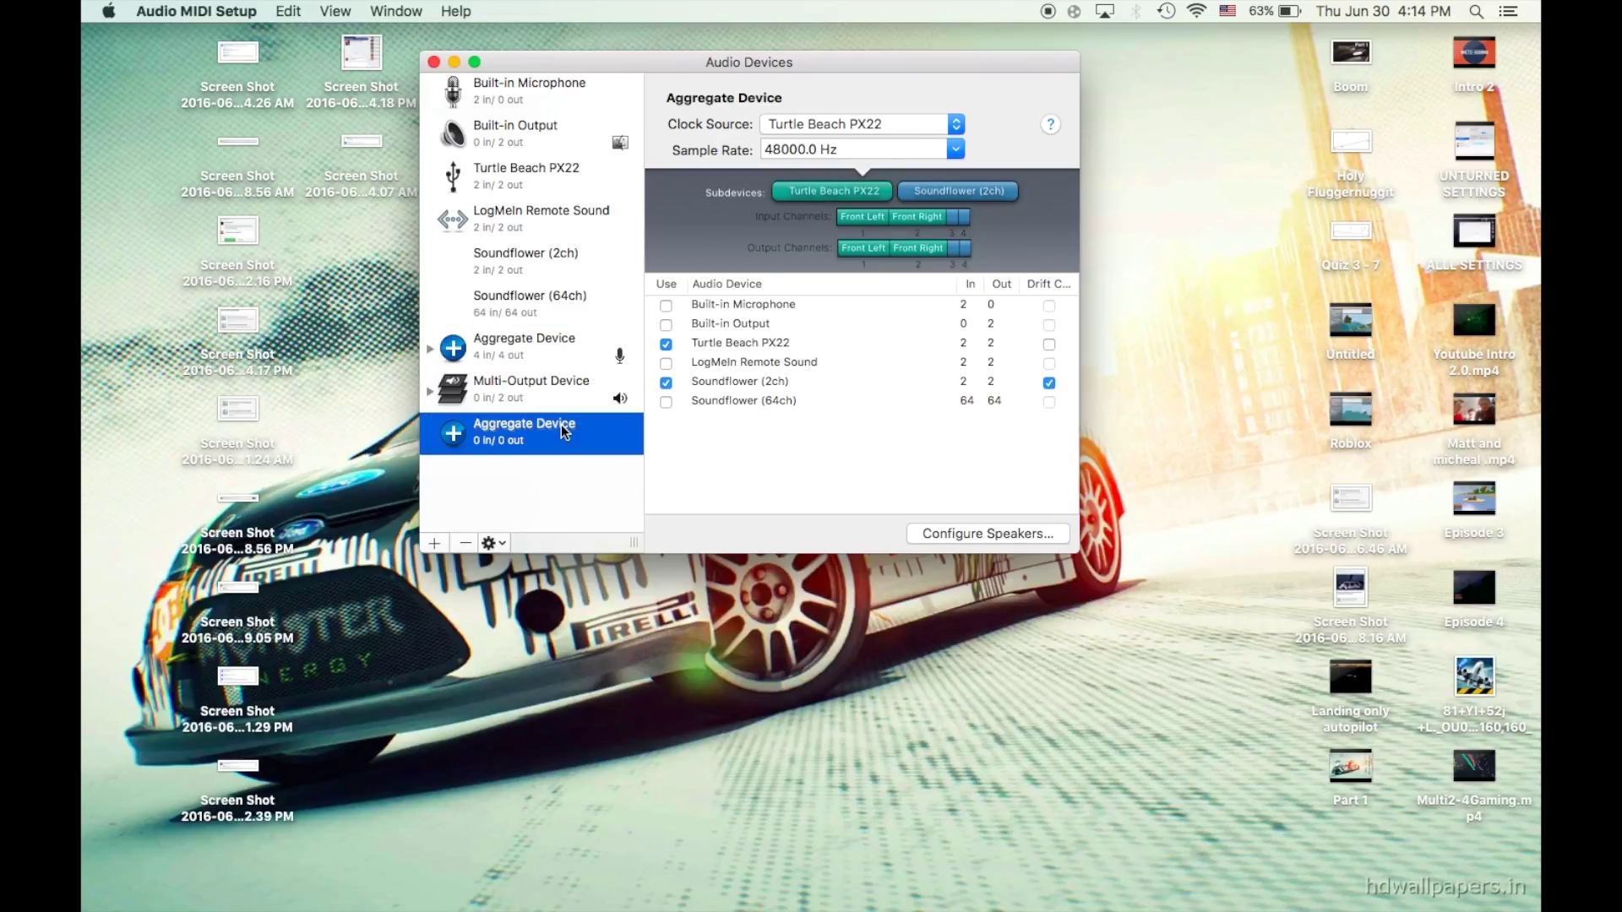
pyautogui.click(725, 296)
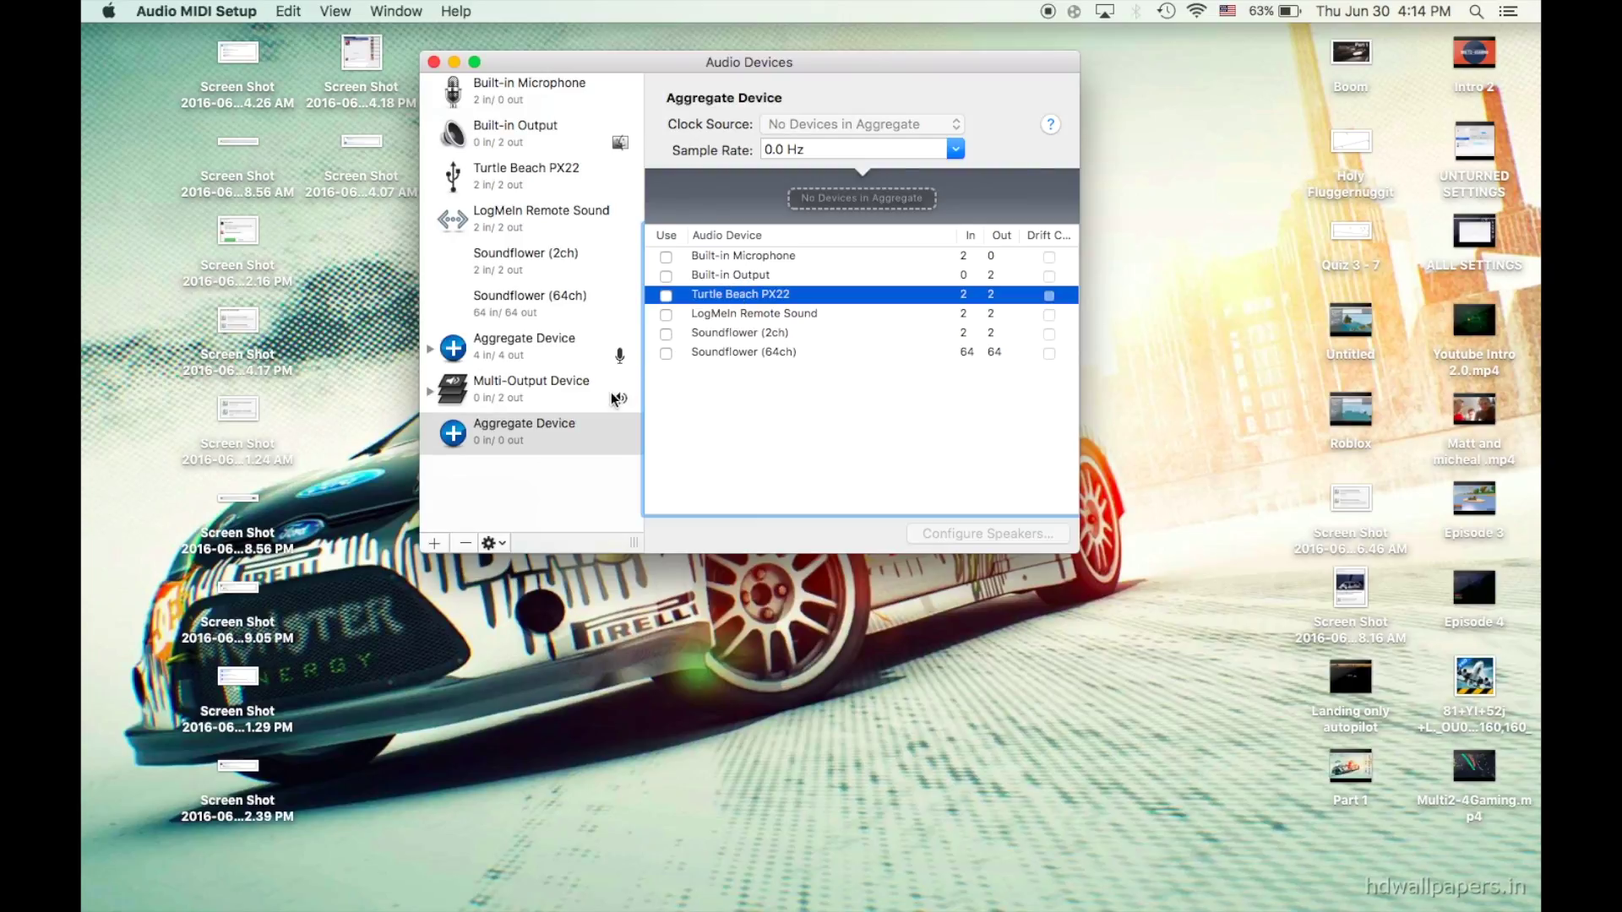
# Check the existing Multi-Output Device, then create a new Multi-Output Device.
pyautogui.click(541, 392)
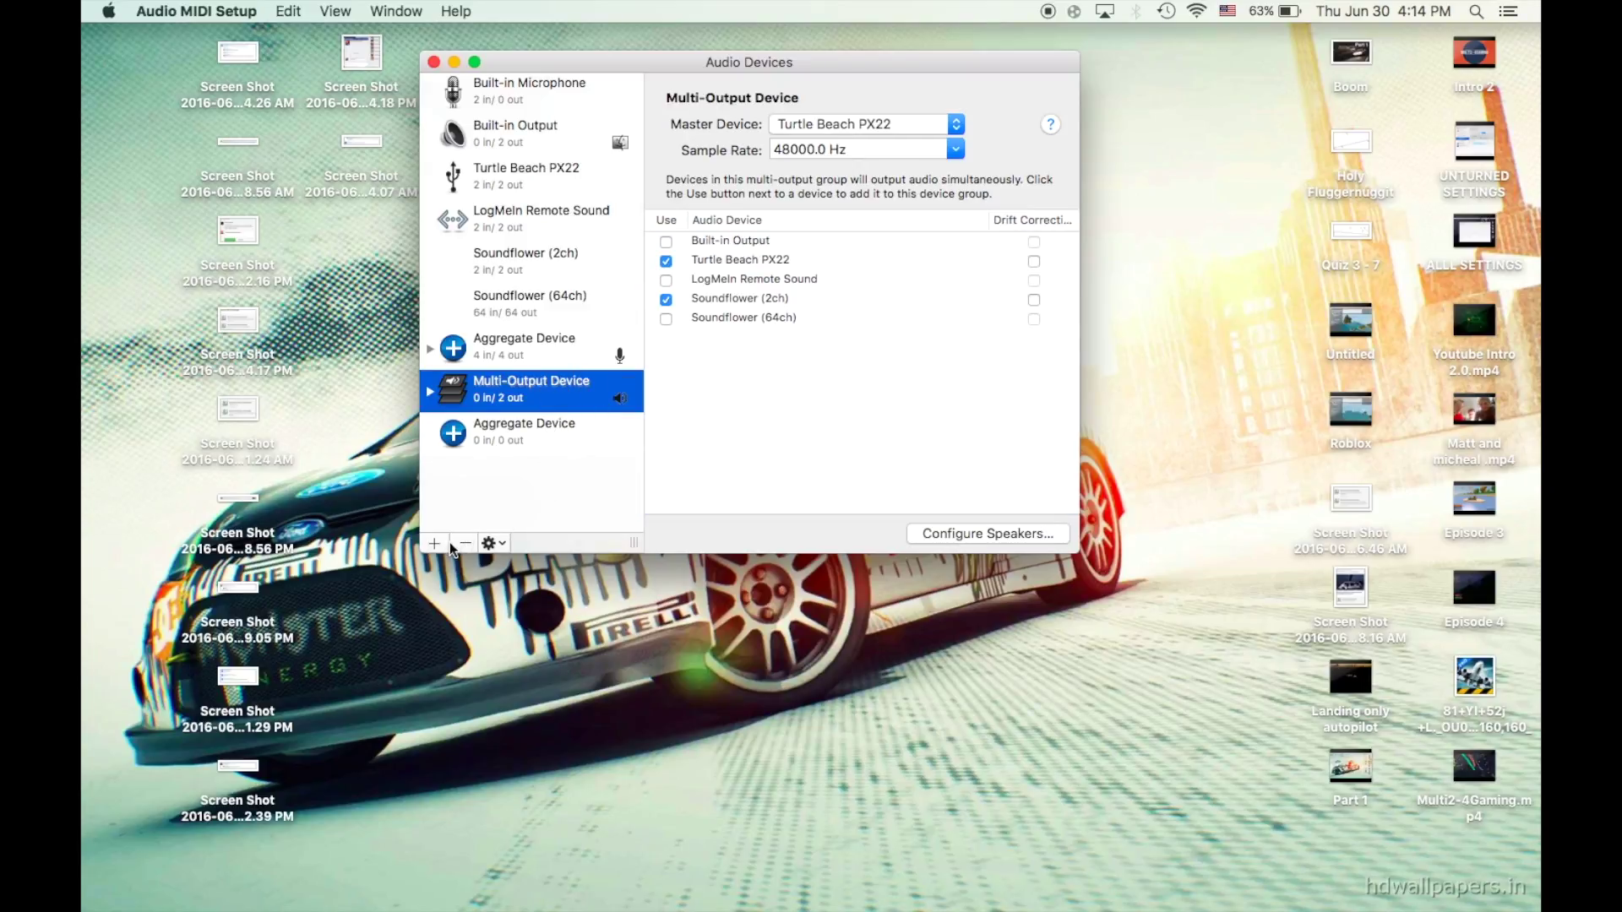
pyautogui.click(482, 435)
pyautogui.click(437, 542)
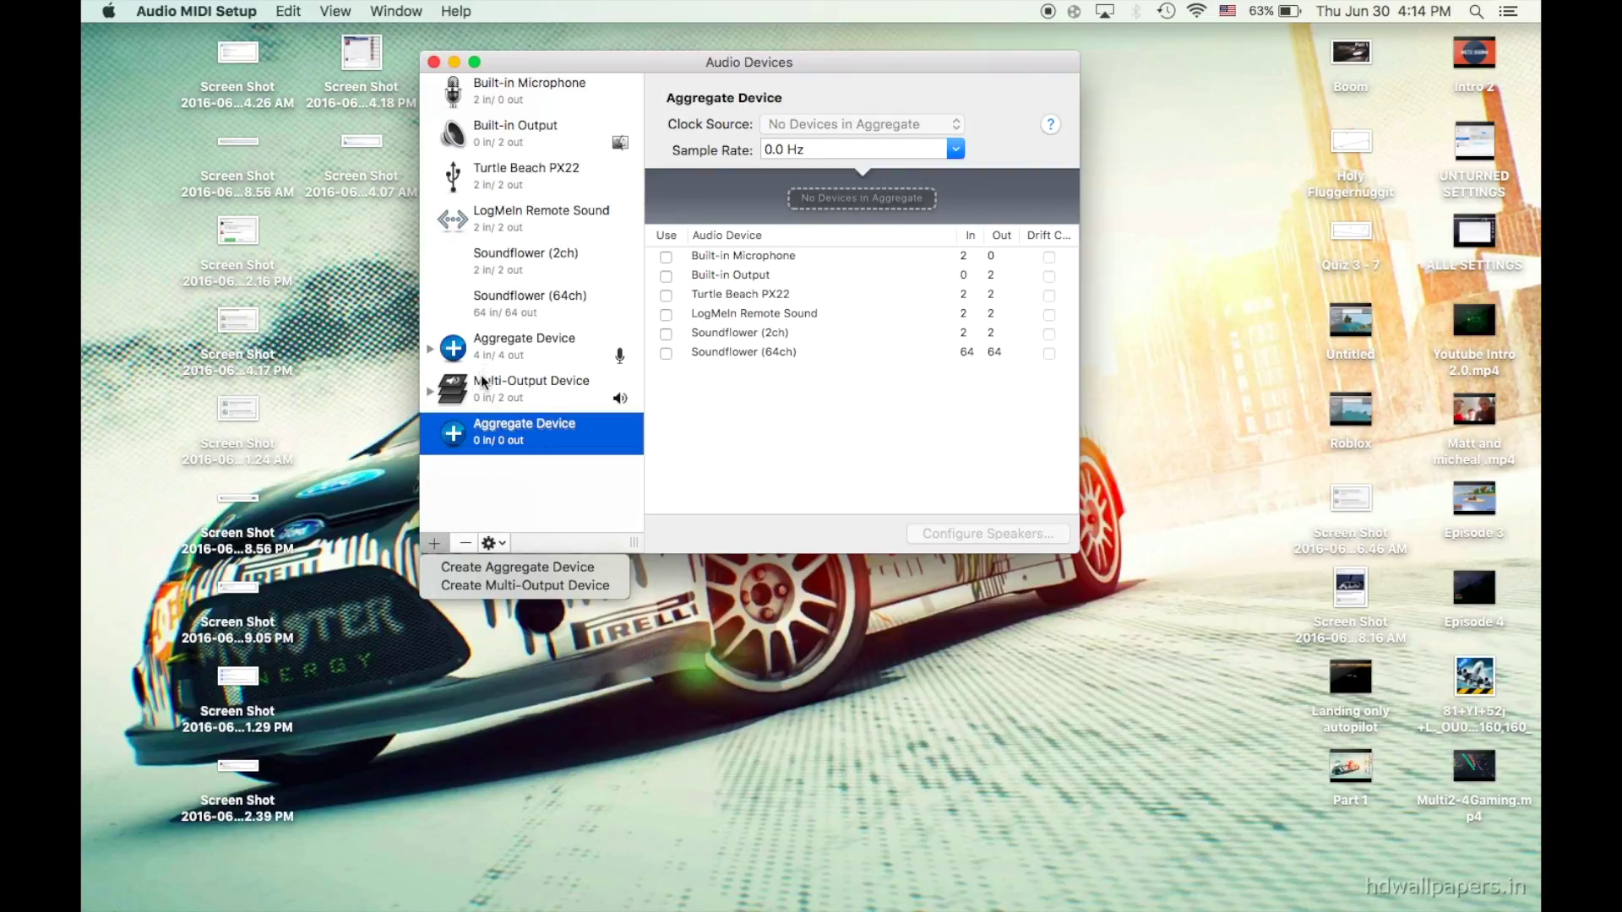
pyautogui.click(453, 588)
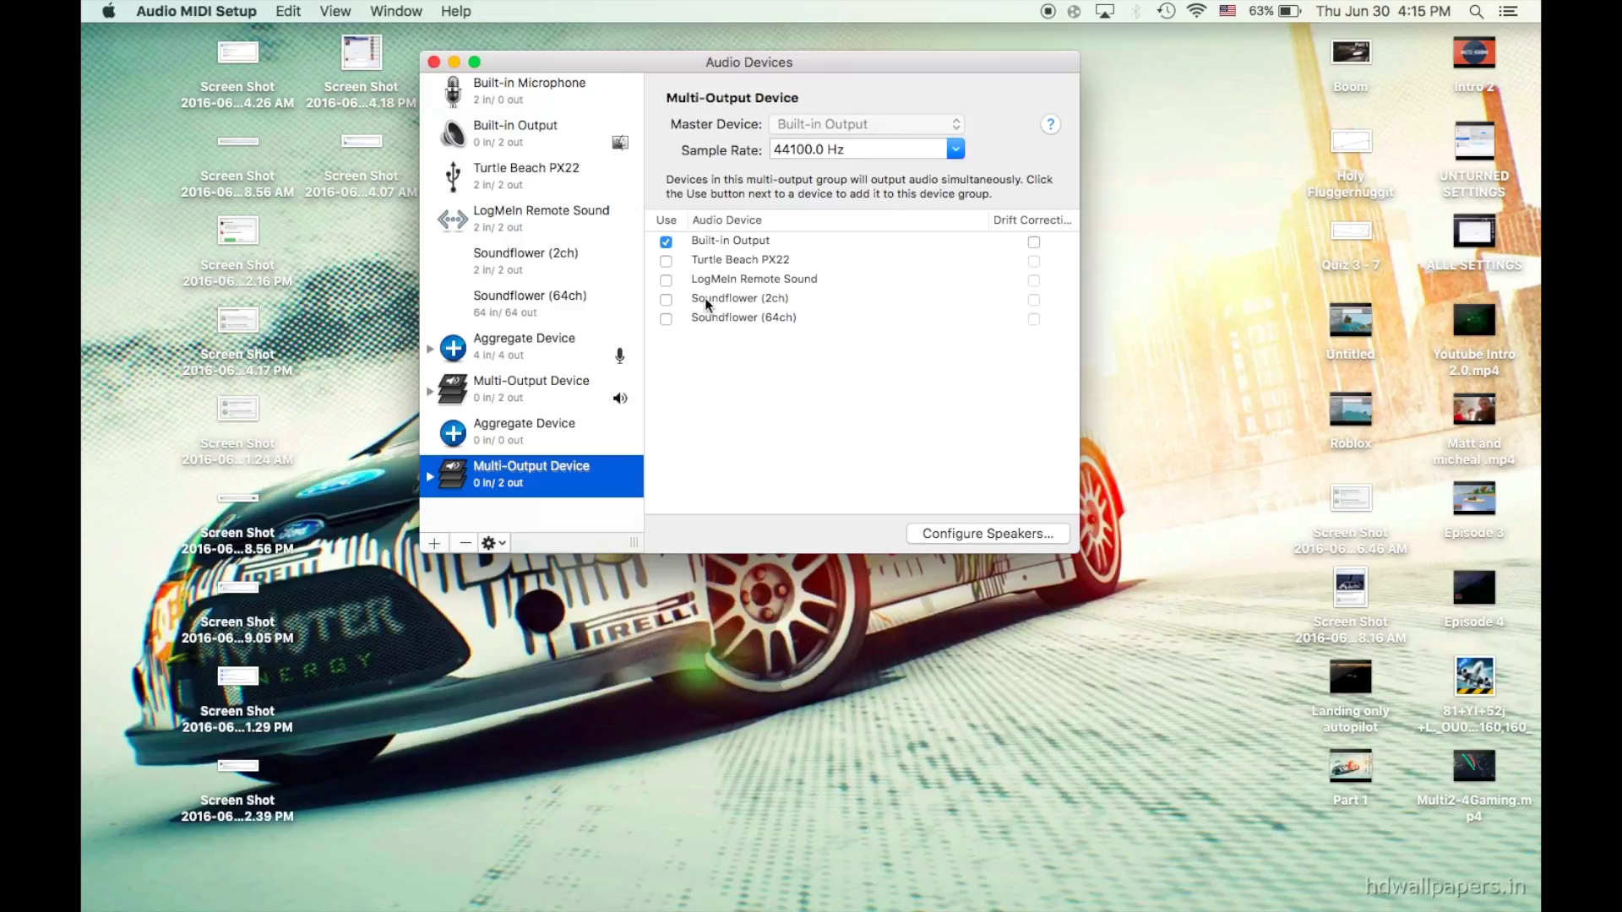
# Delete the new Multi-Output Device and the empty Aggregate Device, returning to the original Multi-Output Device.
pyautogui.click(466, 542)
pyautogui.click(494, 435)
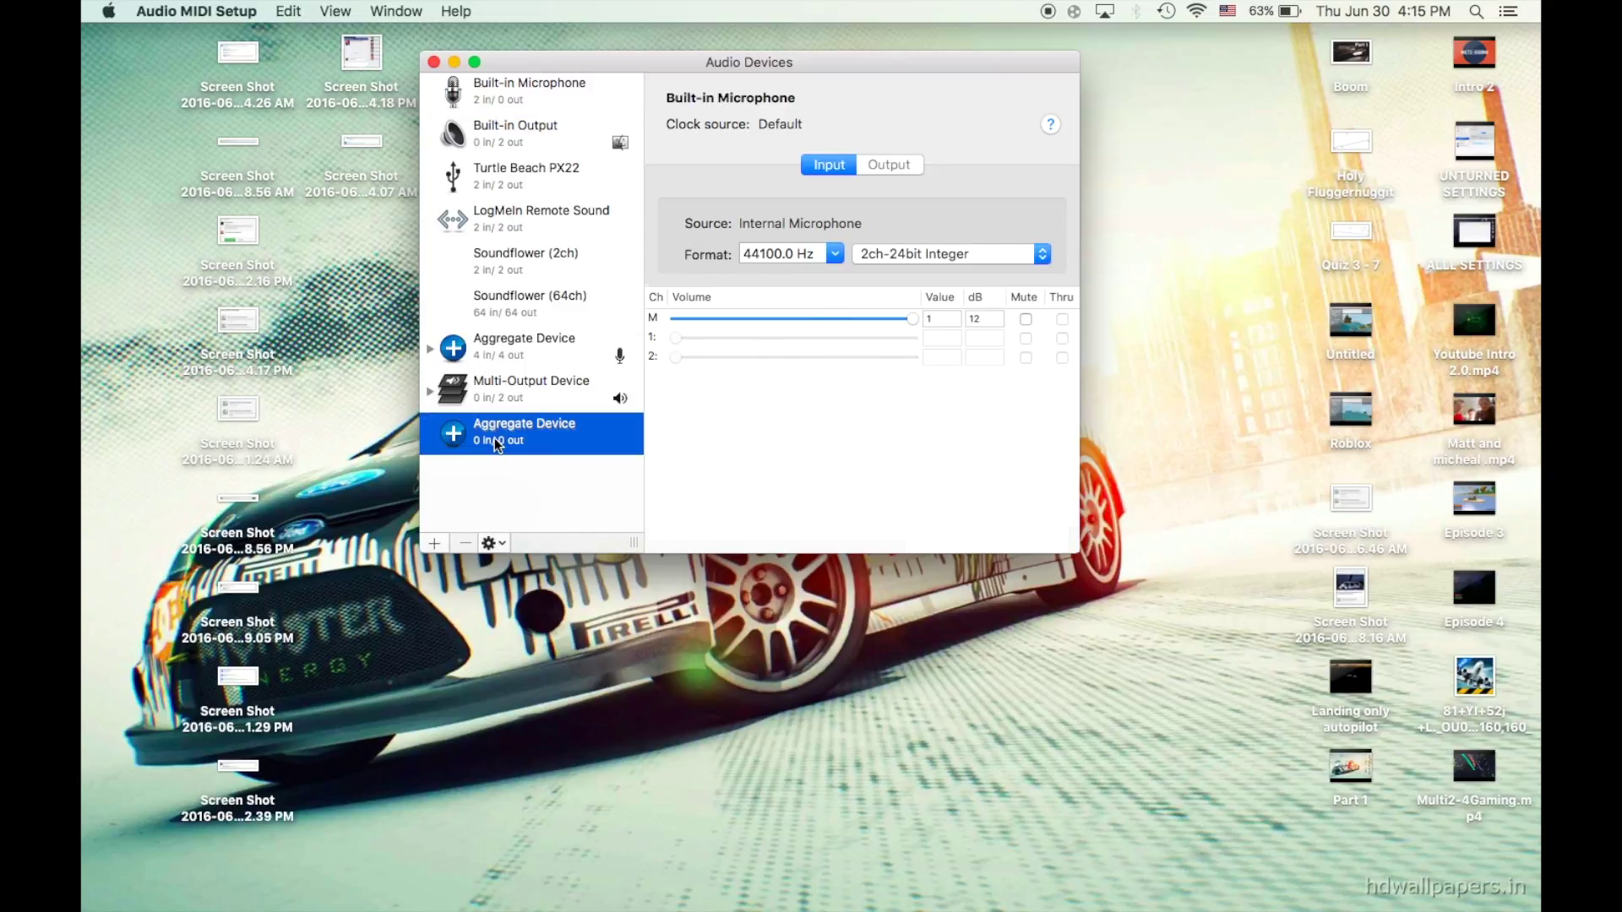
pyautogui.click(466, 546)
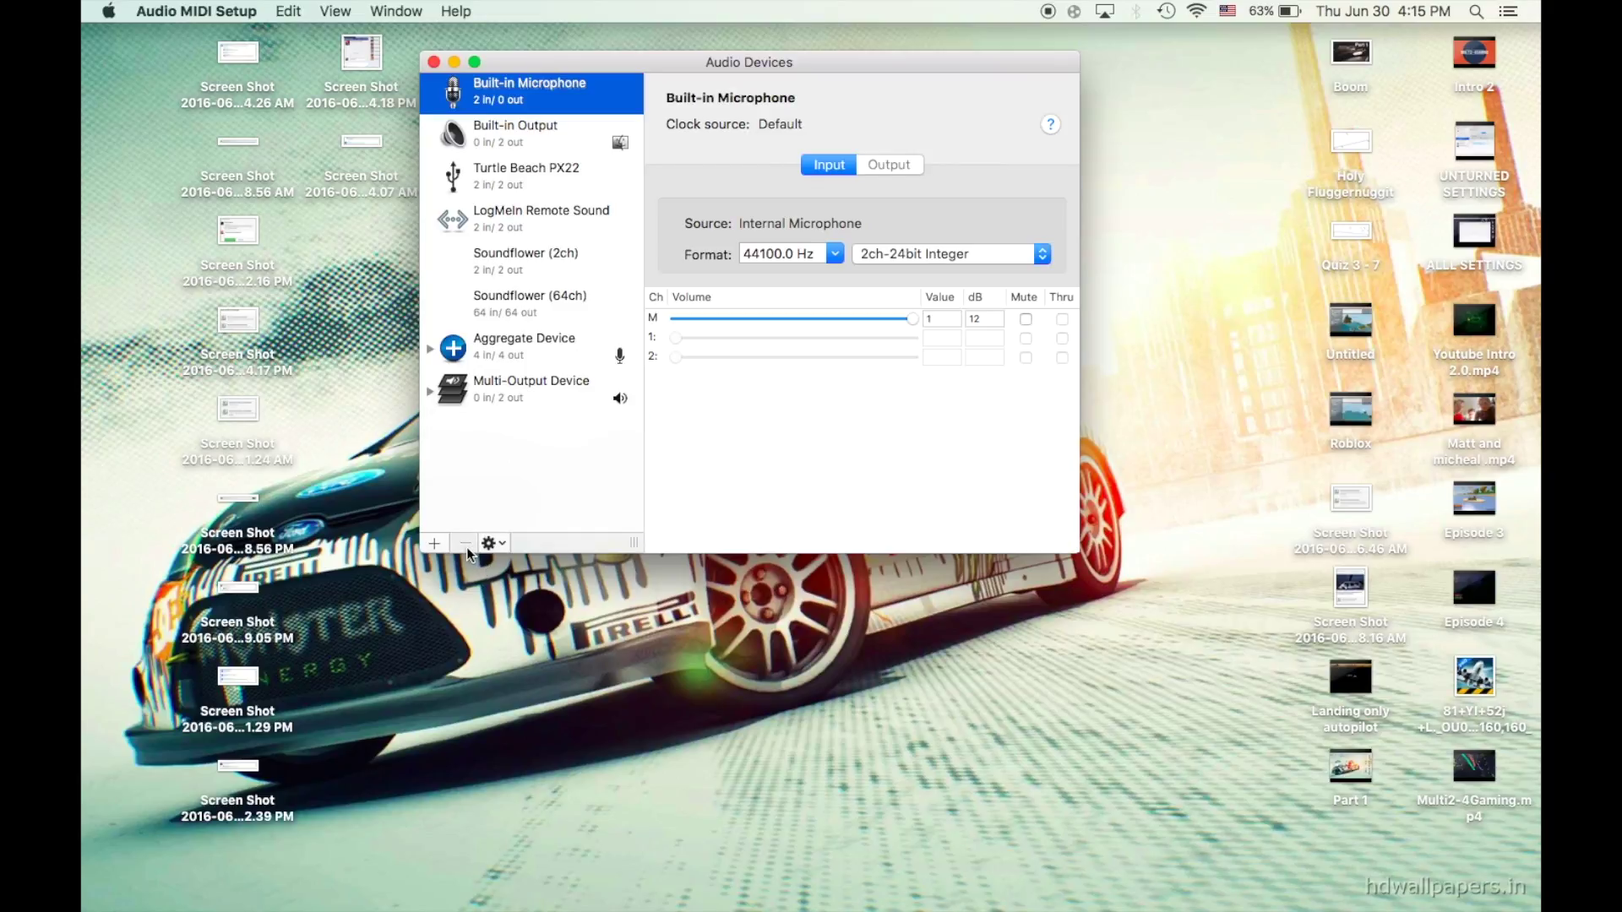
pyautogui.click(557, 389)
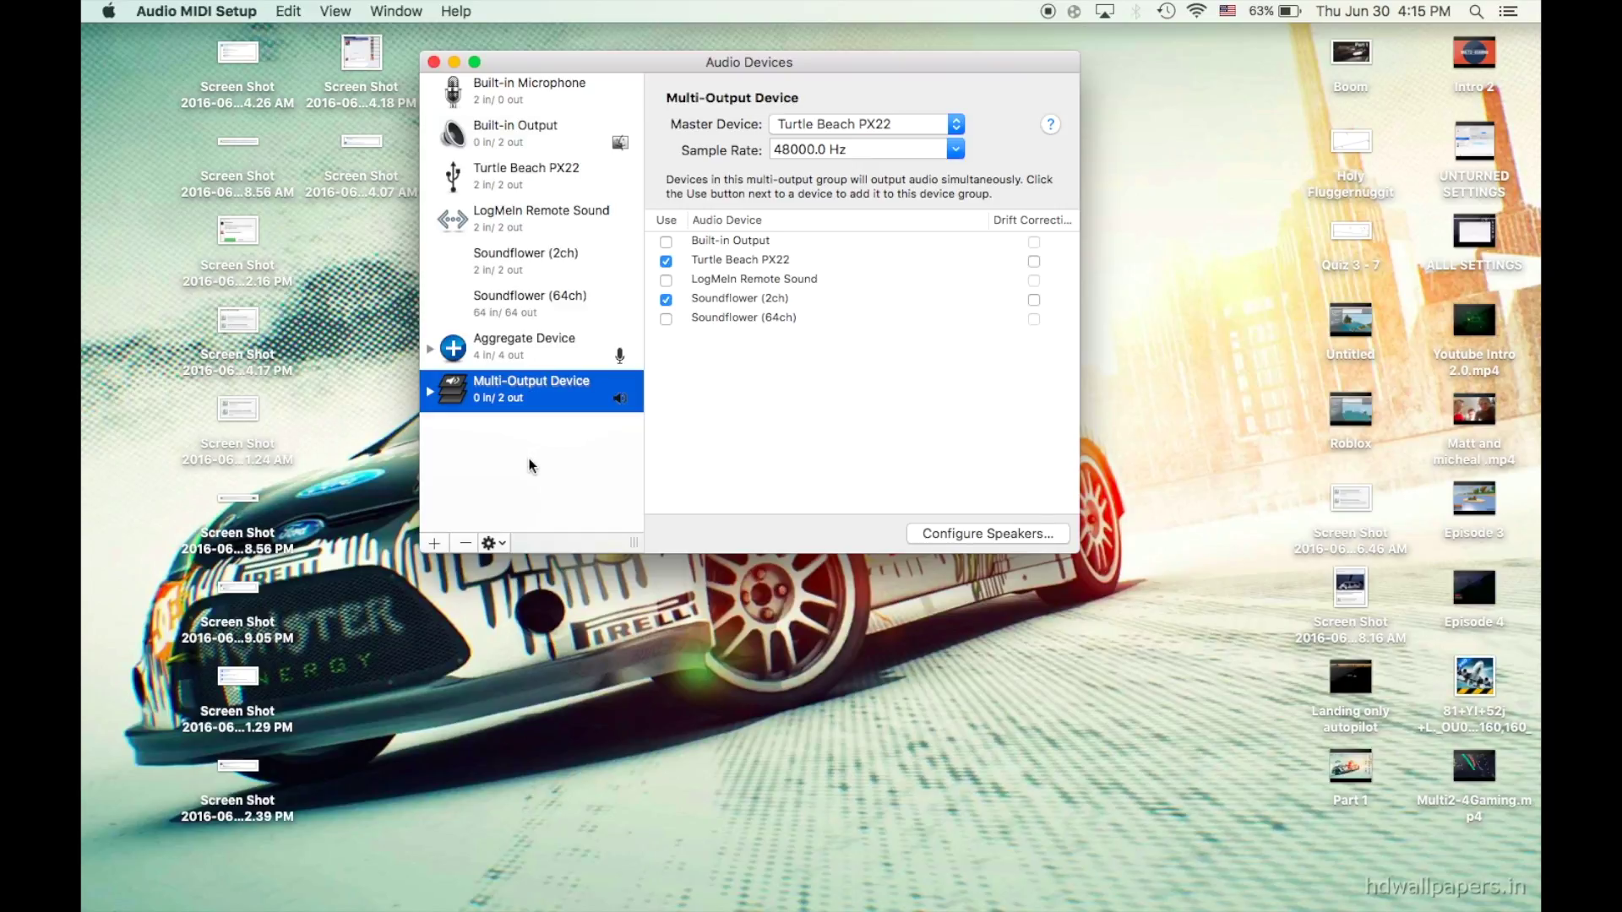
# Review the Aggregate Device's subdevices and the Multi-Output Device's Turtle Beach PX22 plus Soundflower (2ch) setup.
pyautogui.click(108, 11)
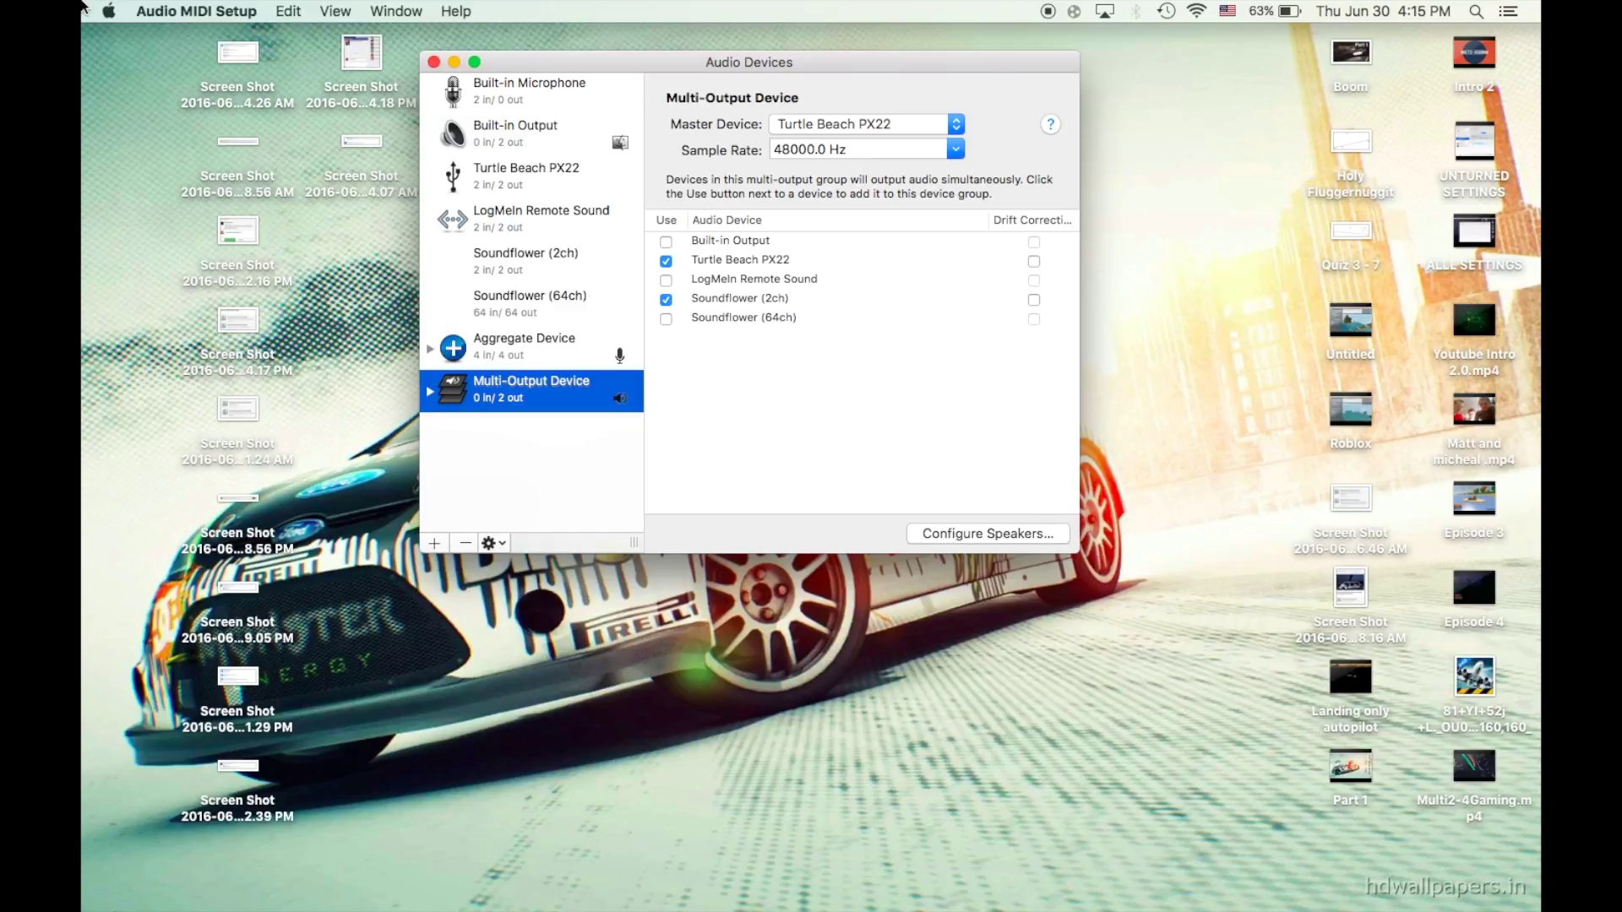
pyautogui.click(512, 346)
pyautogui.click(511, 351)
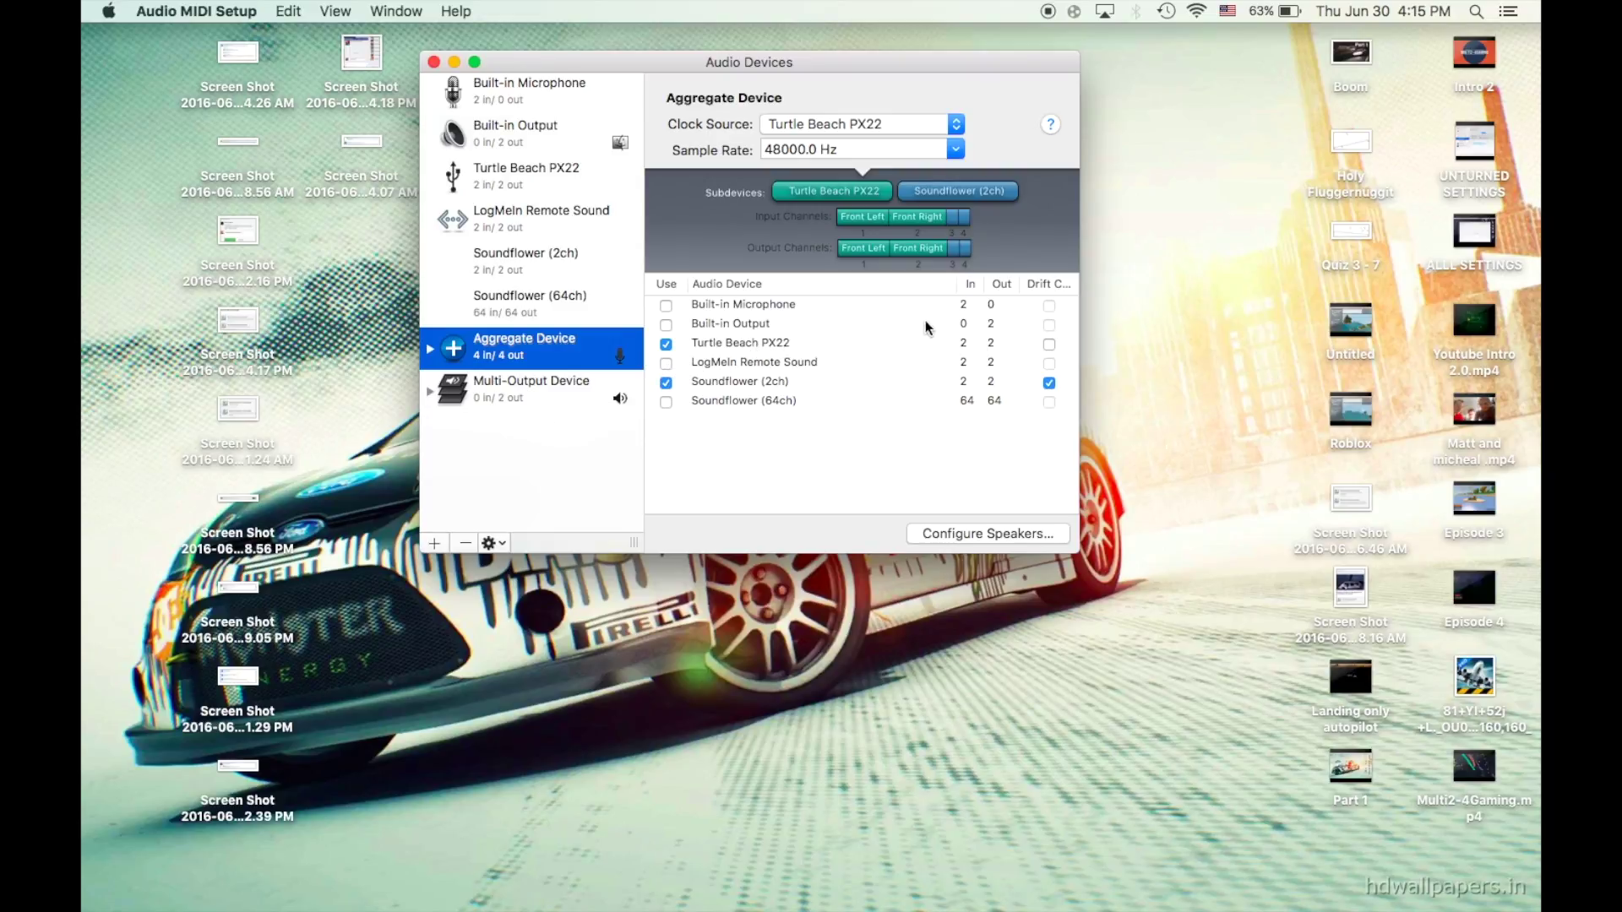
pyautogui.click(495, 386)
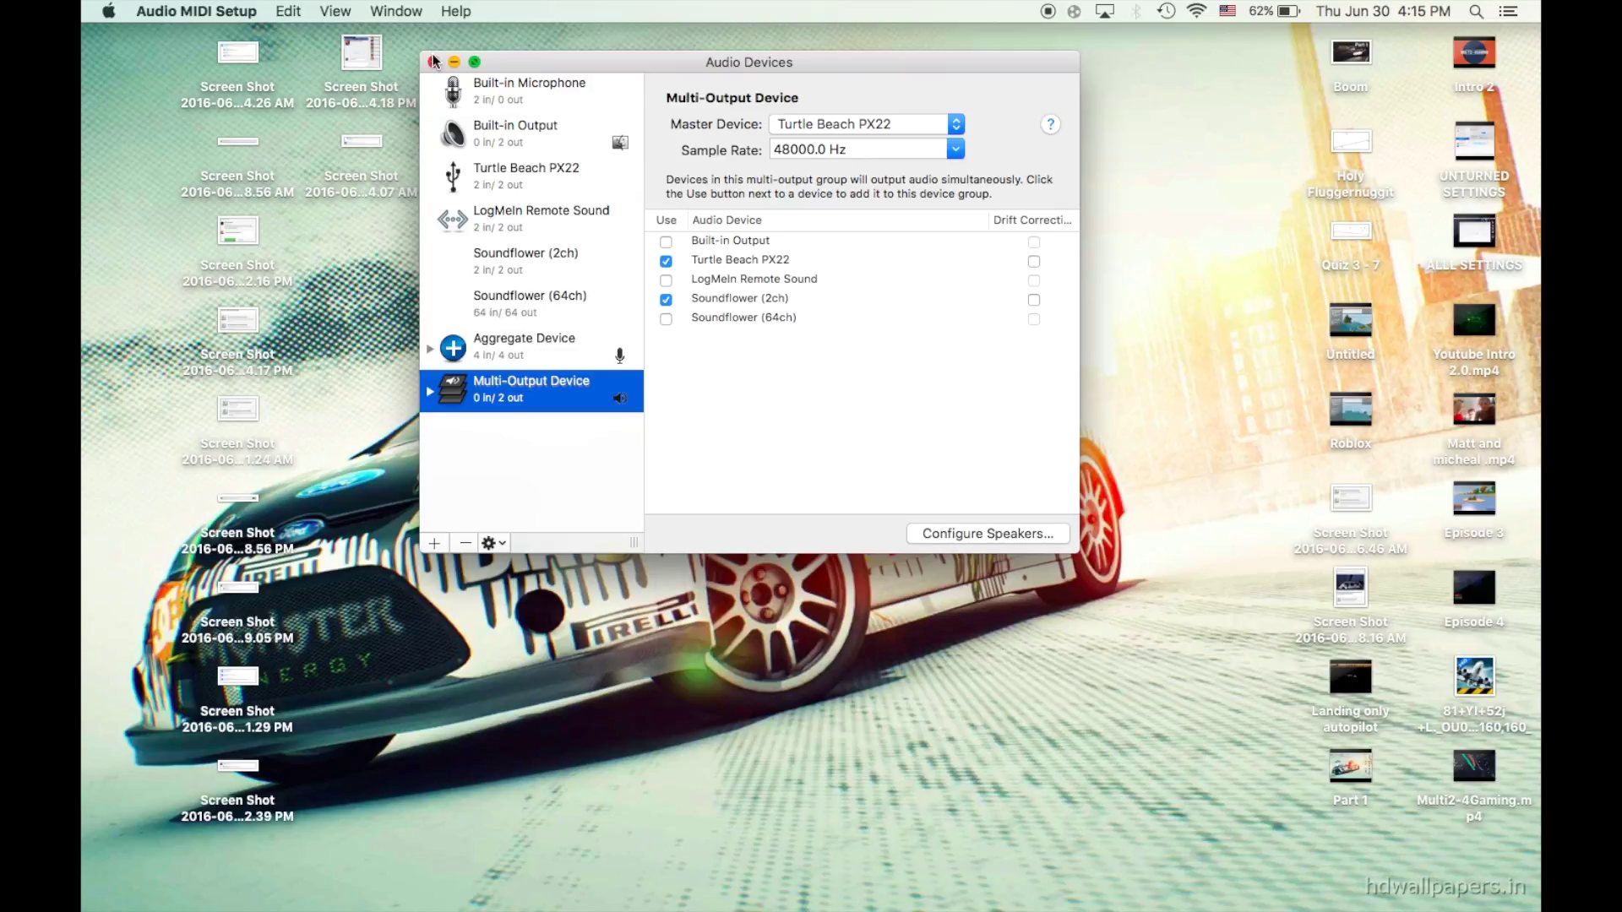
pyautogui.click(1057, 644)
# Open the Sound preferences and confirm Aggregate Device is the sound input.
pyautogui.click(85, 9)
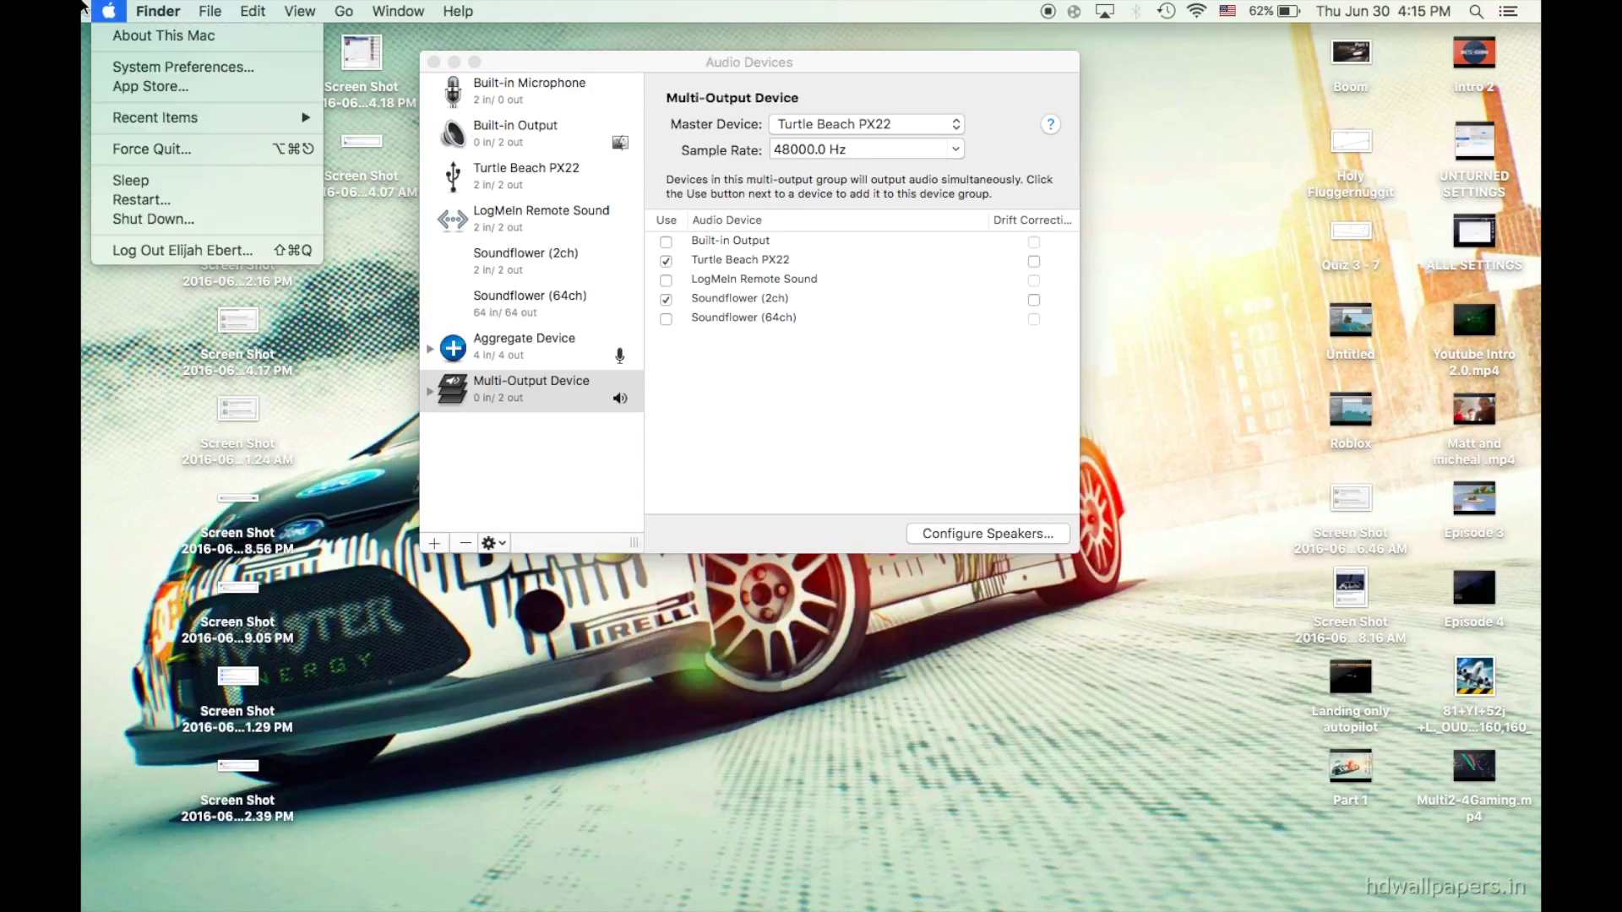
pyautogui.click(111, 68)
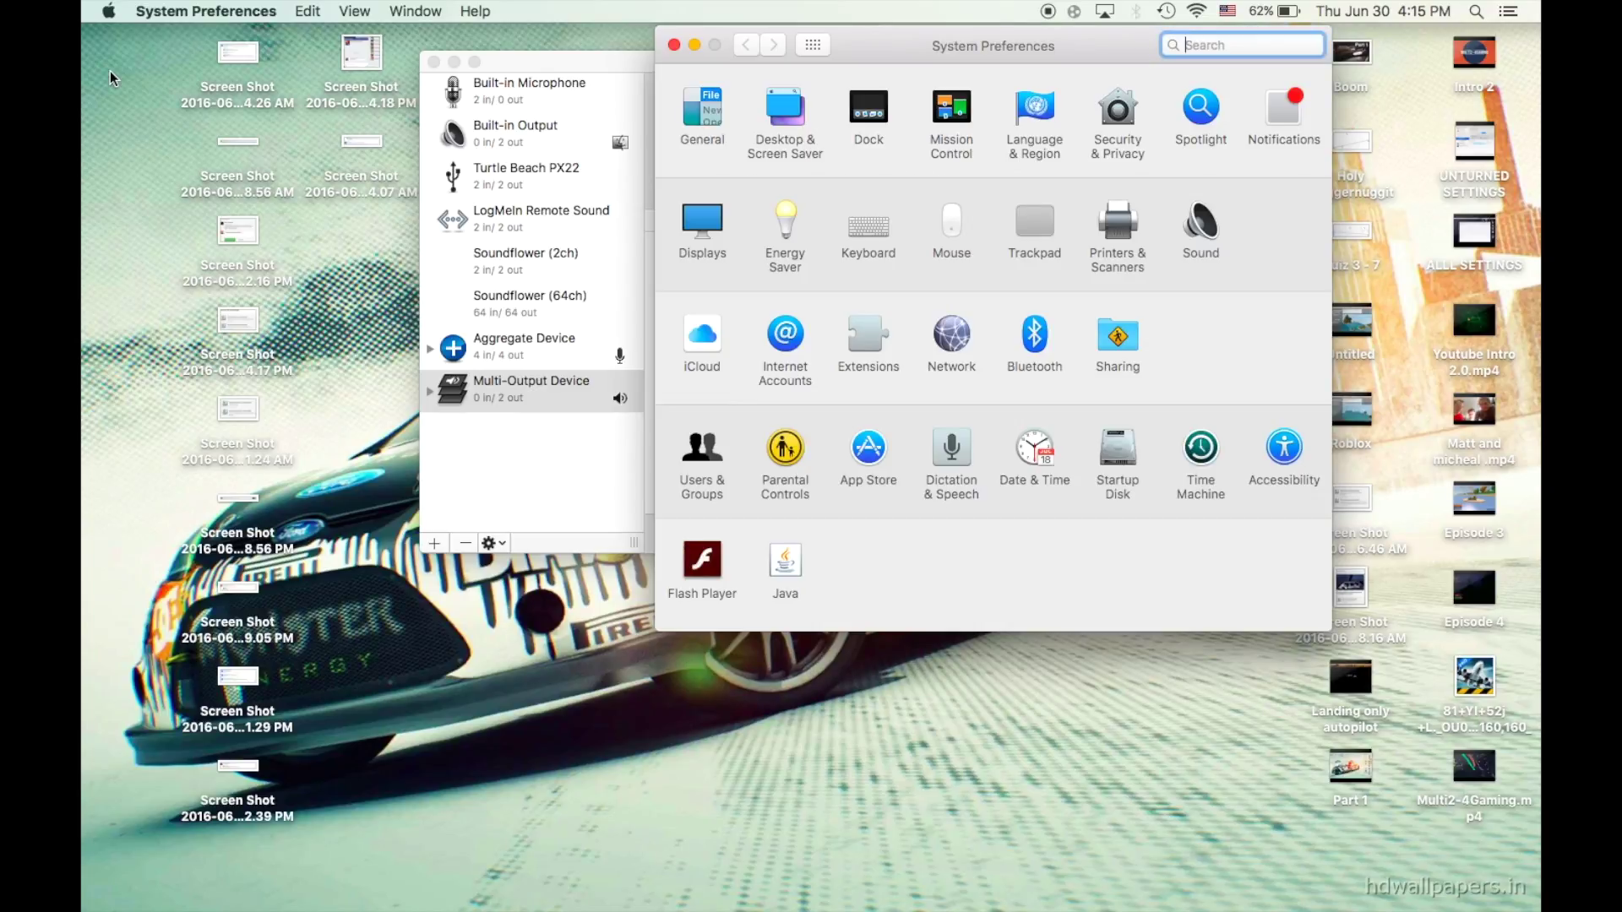
pyautogui.click(1197, 235)
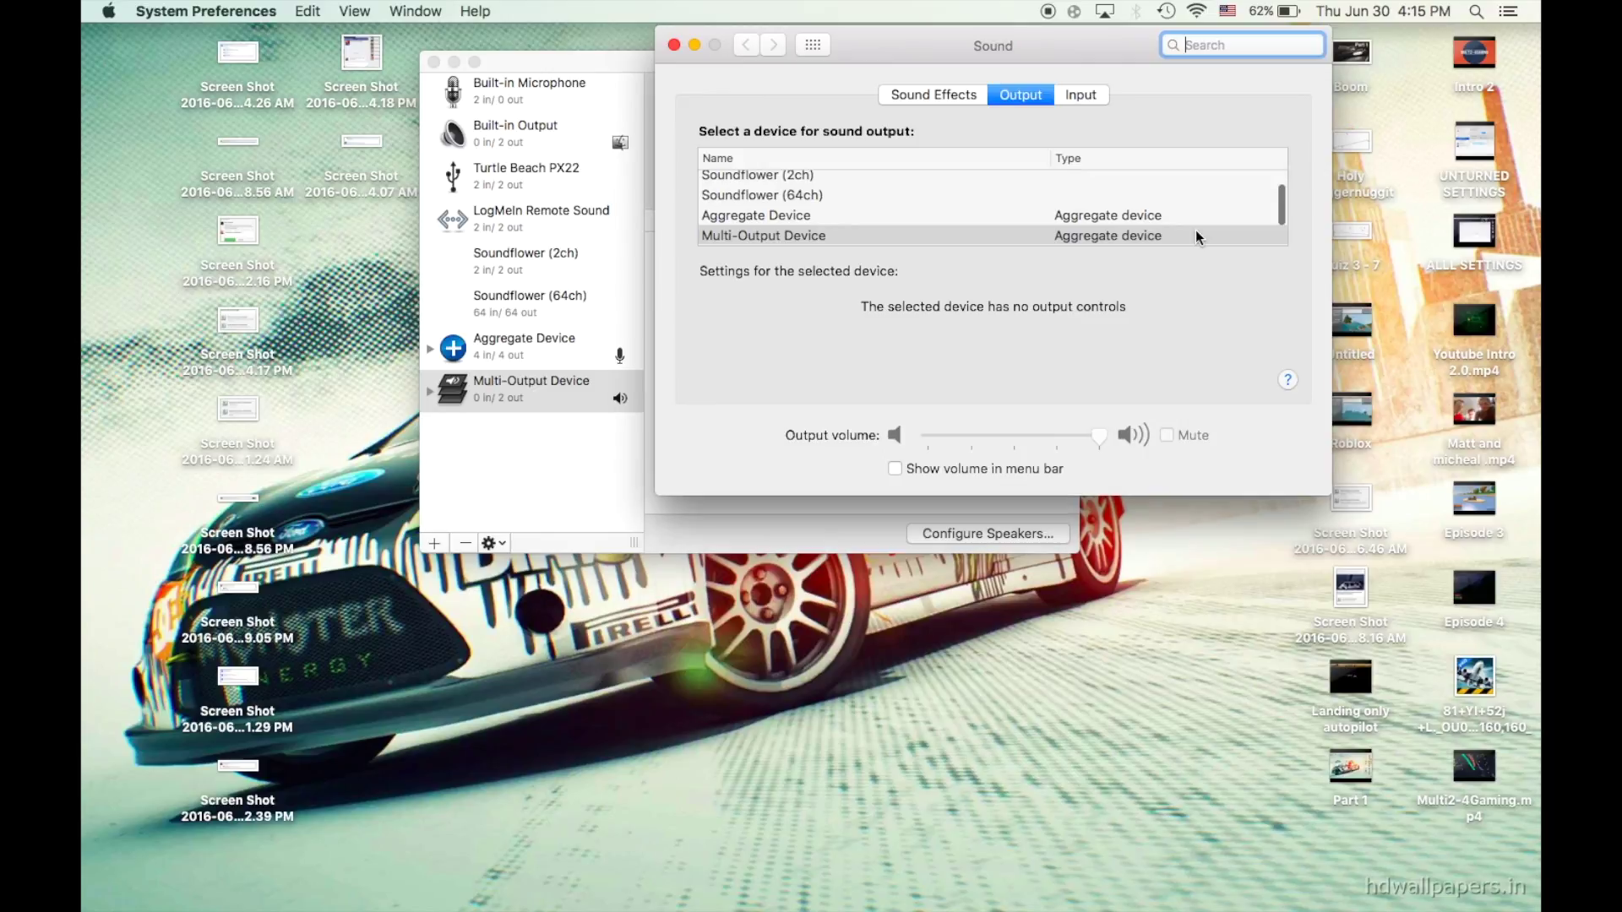
pyautogui.click(1084, 100)
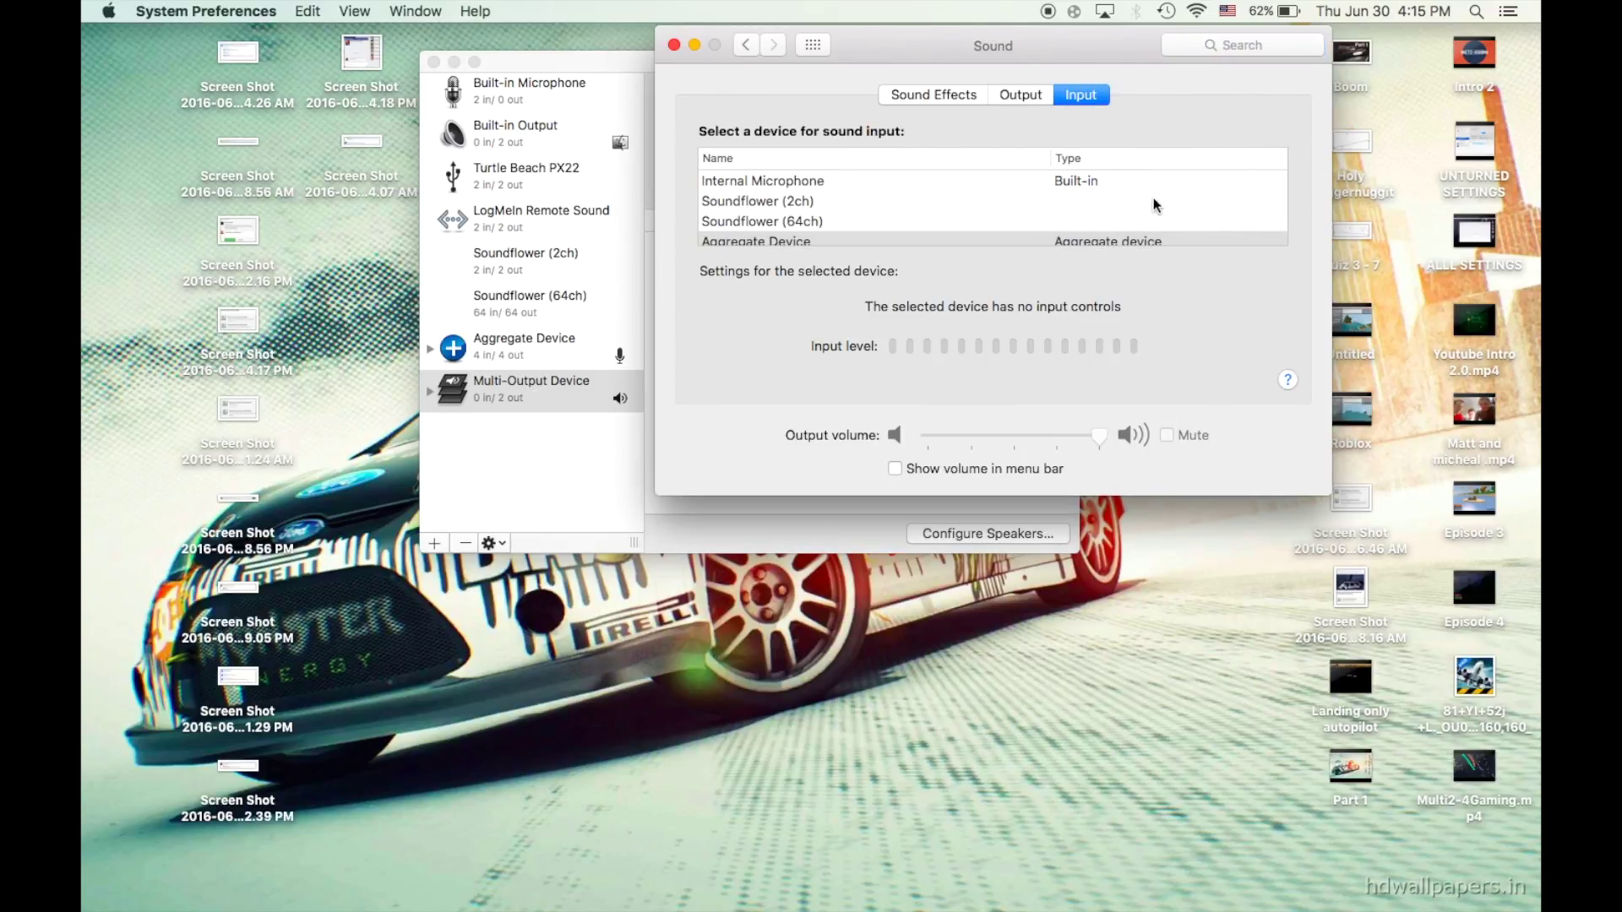
pyautogui.scroll(-2, 1155, 207)
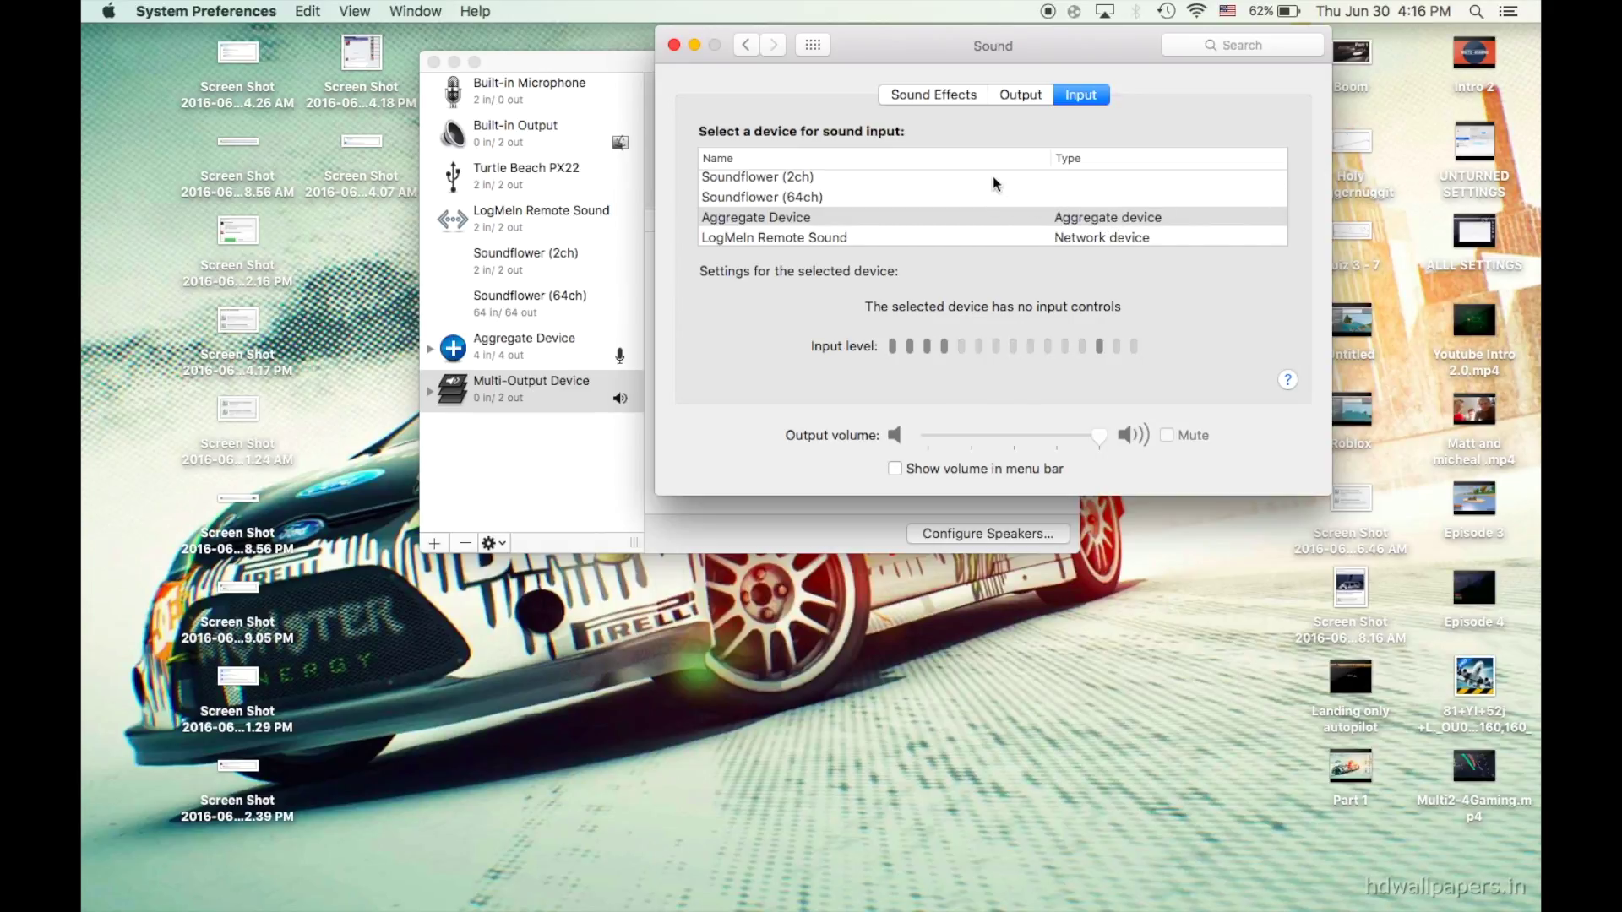
pyautogui.scroll(1, 998, 221)
pyautogui.scroll(-3, 998, 222)
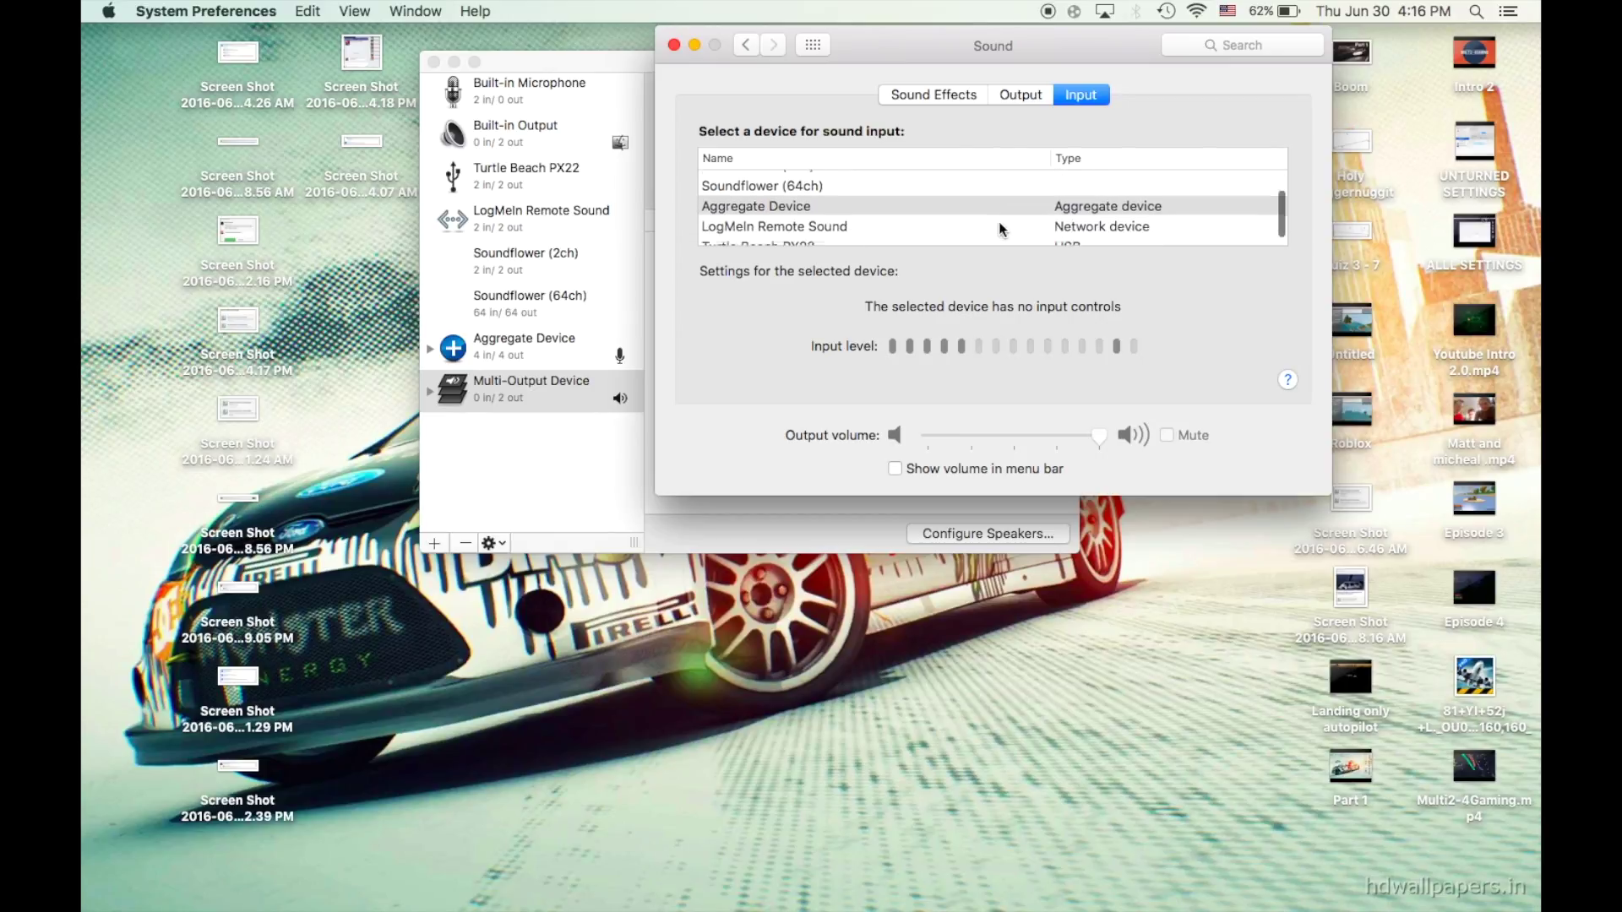
pyautogui.scroll(3, 999, 221)
pyautogui.scroll(-1, 1006, 197)
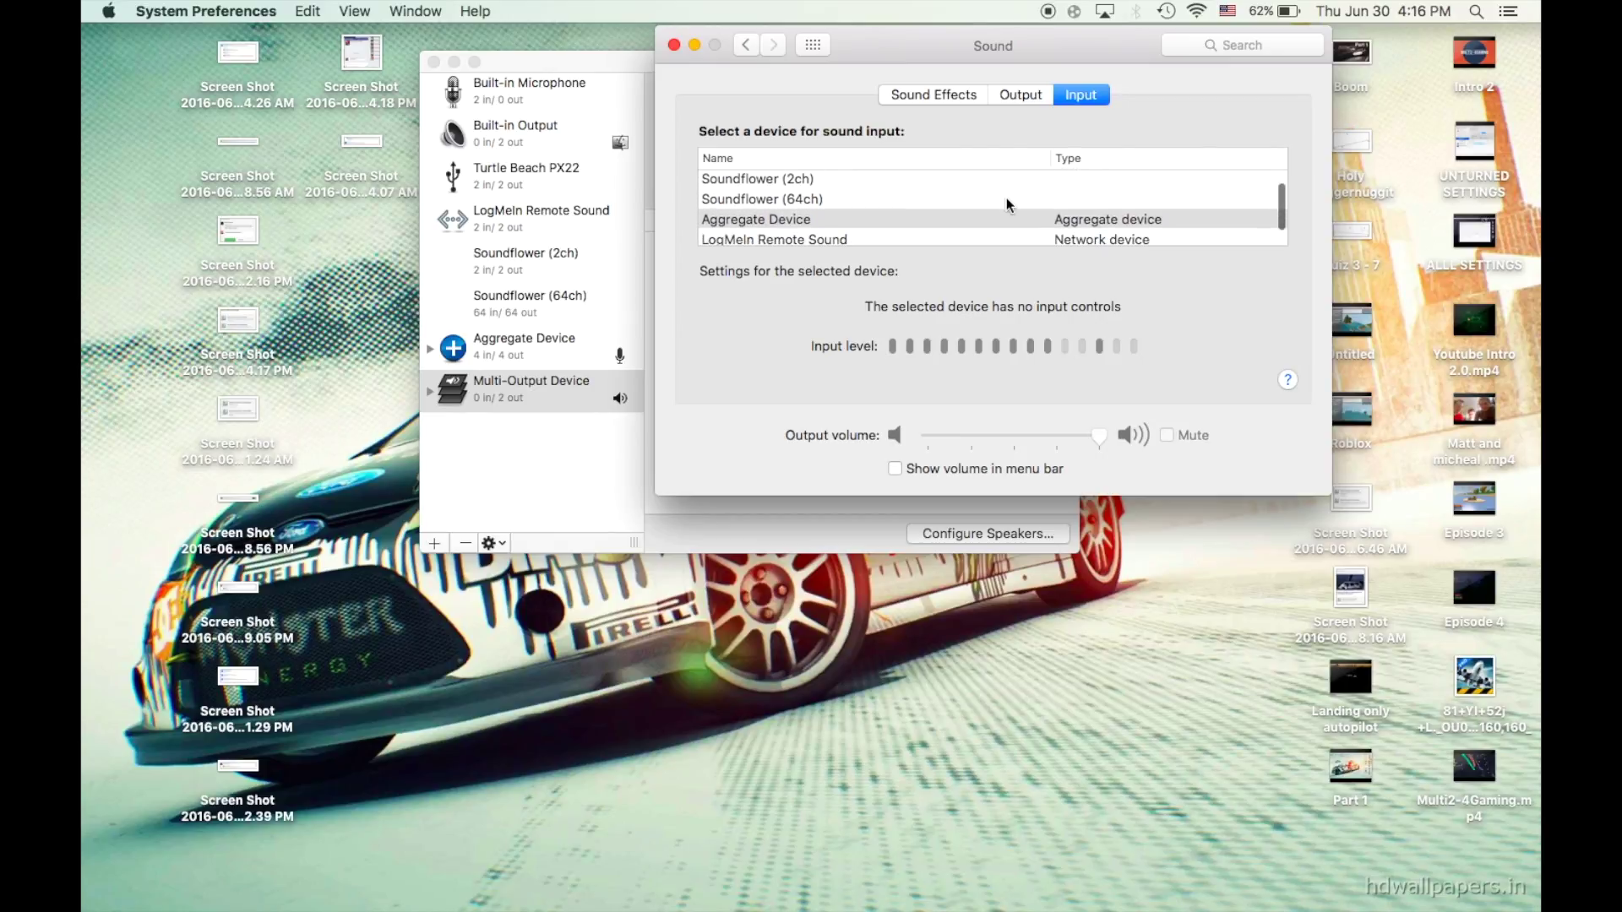
# Confirm Multi-Output Device is the sound output and test the volume key, which offers no control.
pyautogui.click(1021, 100)
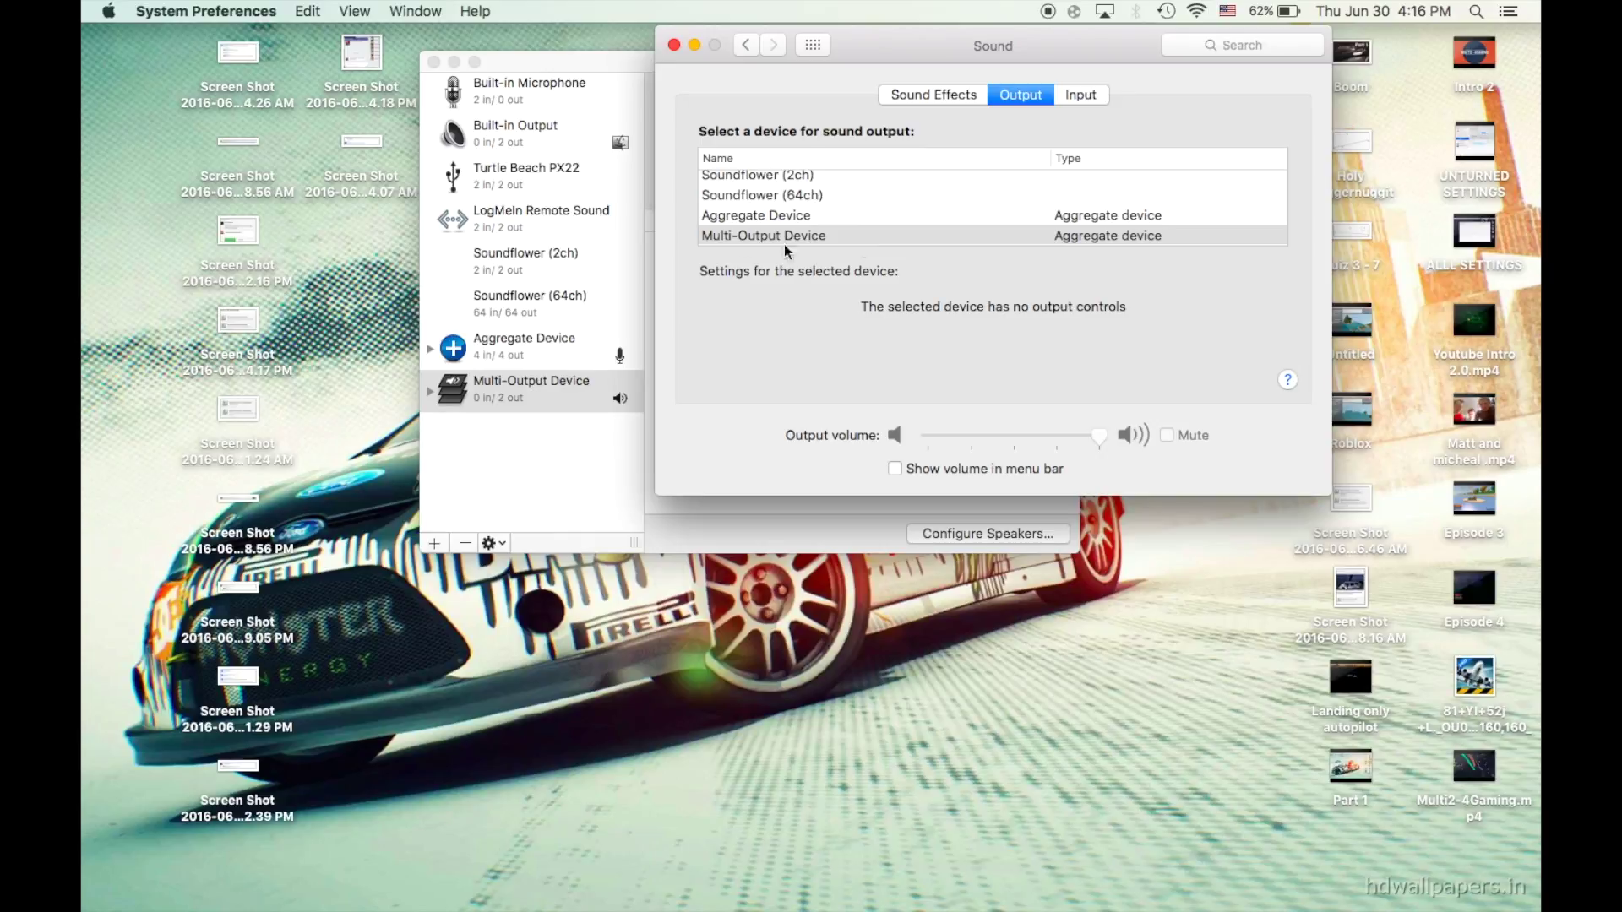
pyautogui.click(546, 475)
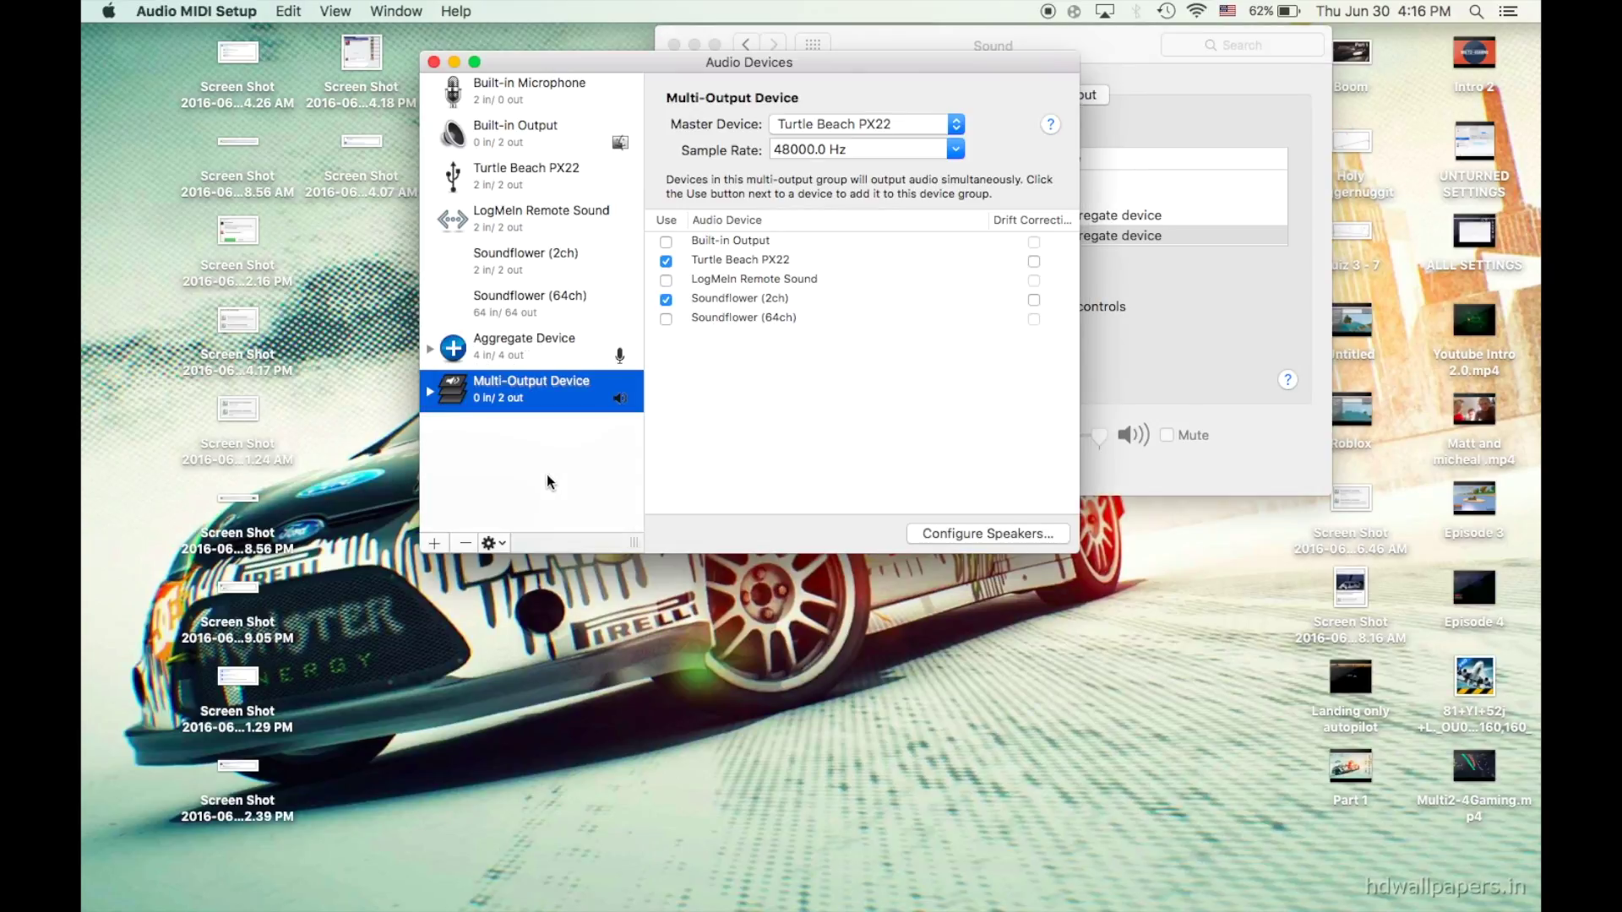
pyautogui.click(1271, 292)
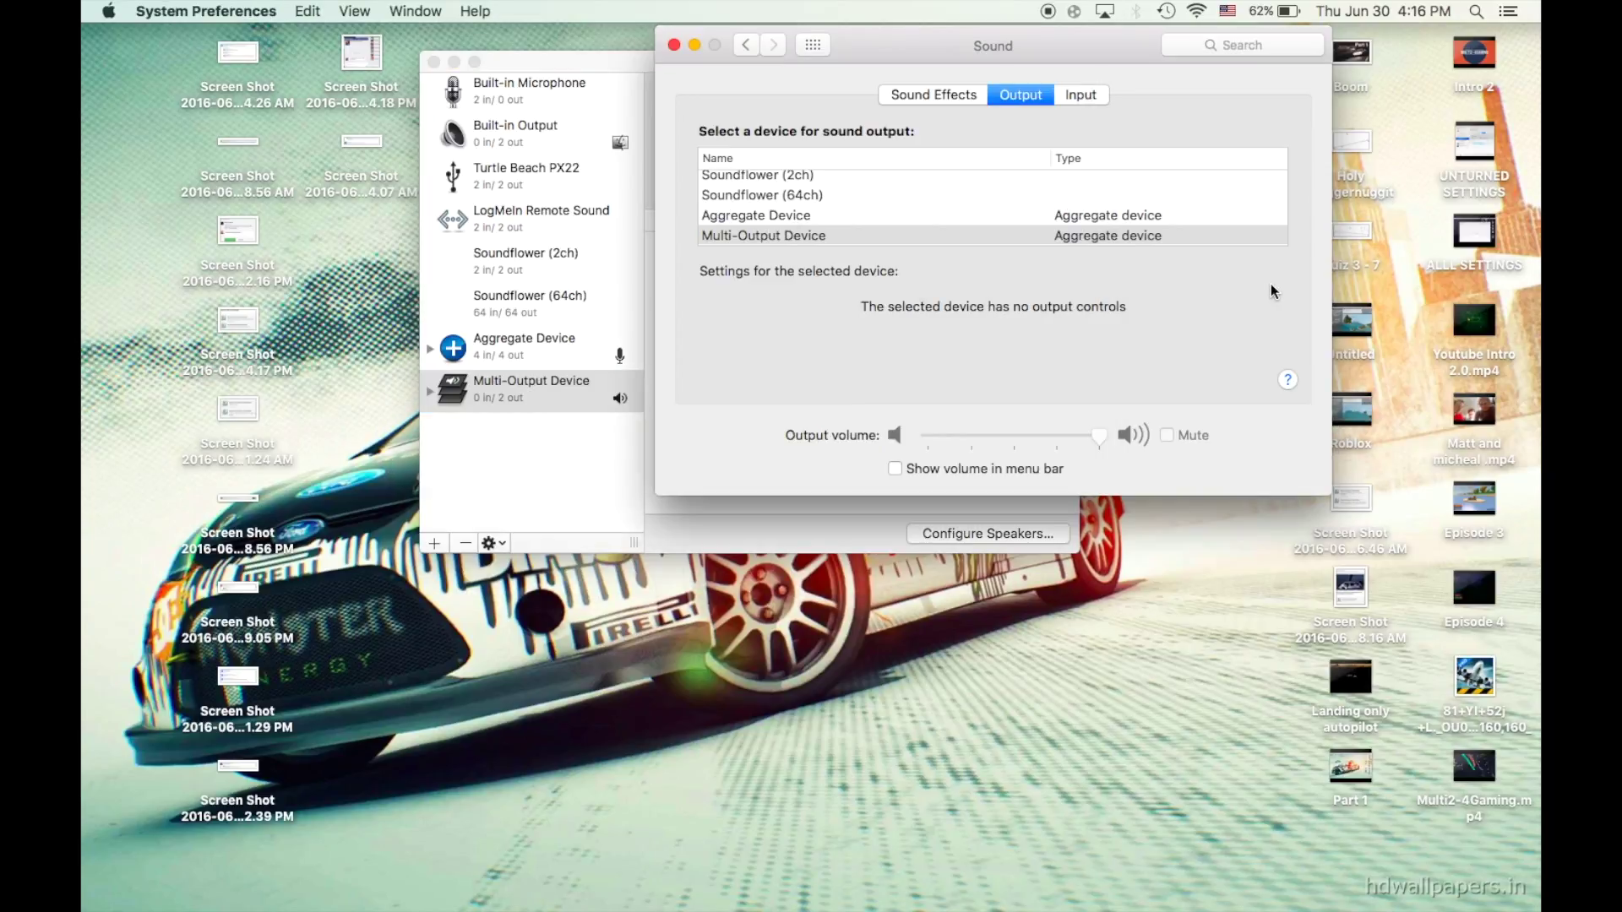
pyautogui.press('XF86AudioRaiseVolume')
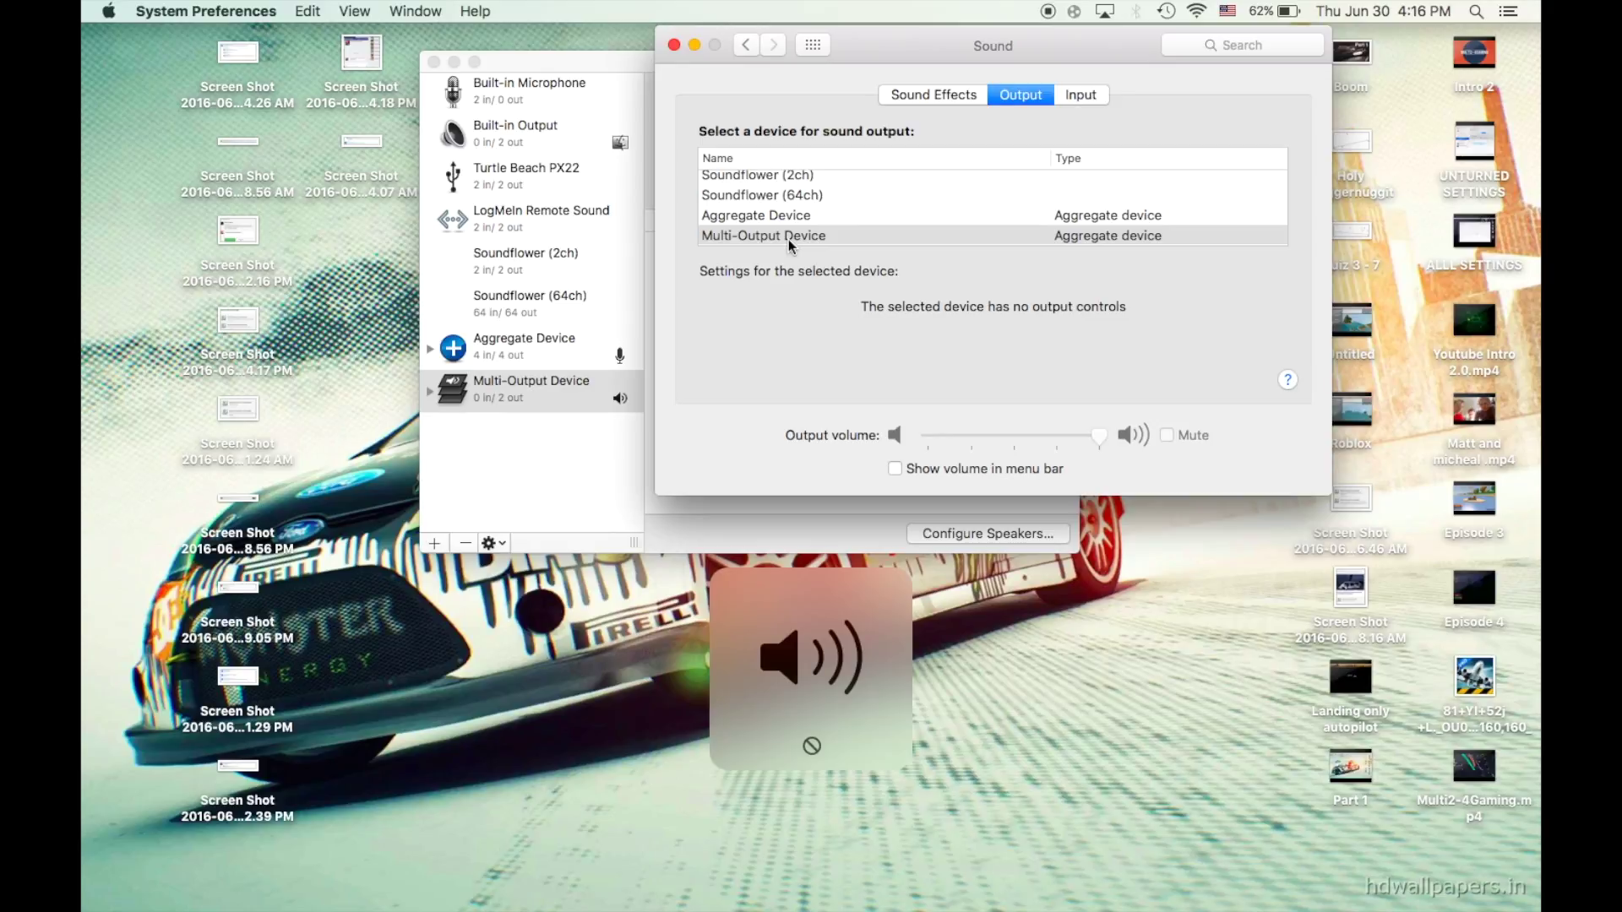
pyautogui.click(522, 460)
# View Turtle Beach PX22's output: 48000.0 Hz, both channels at 0.1 (−29 dB).
pyautogui.click(579, 144)
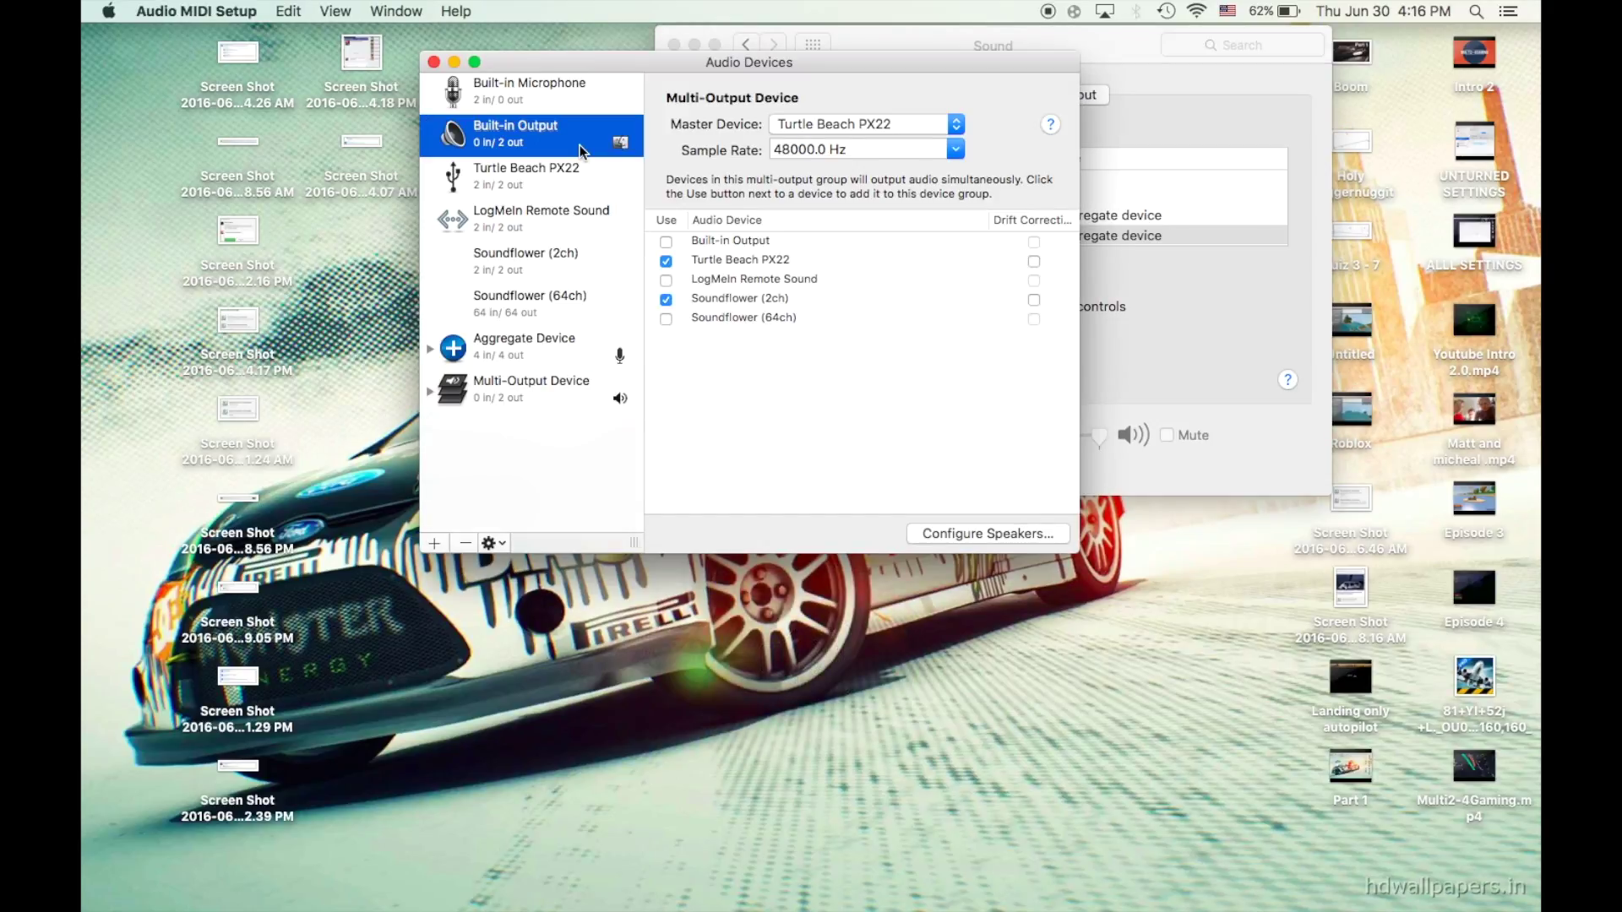
pyautogui.click(578, 173)
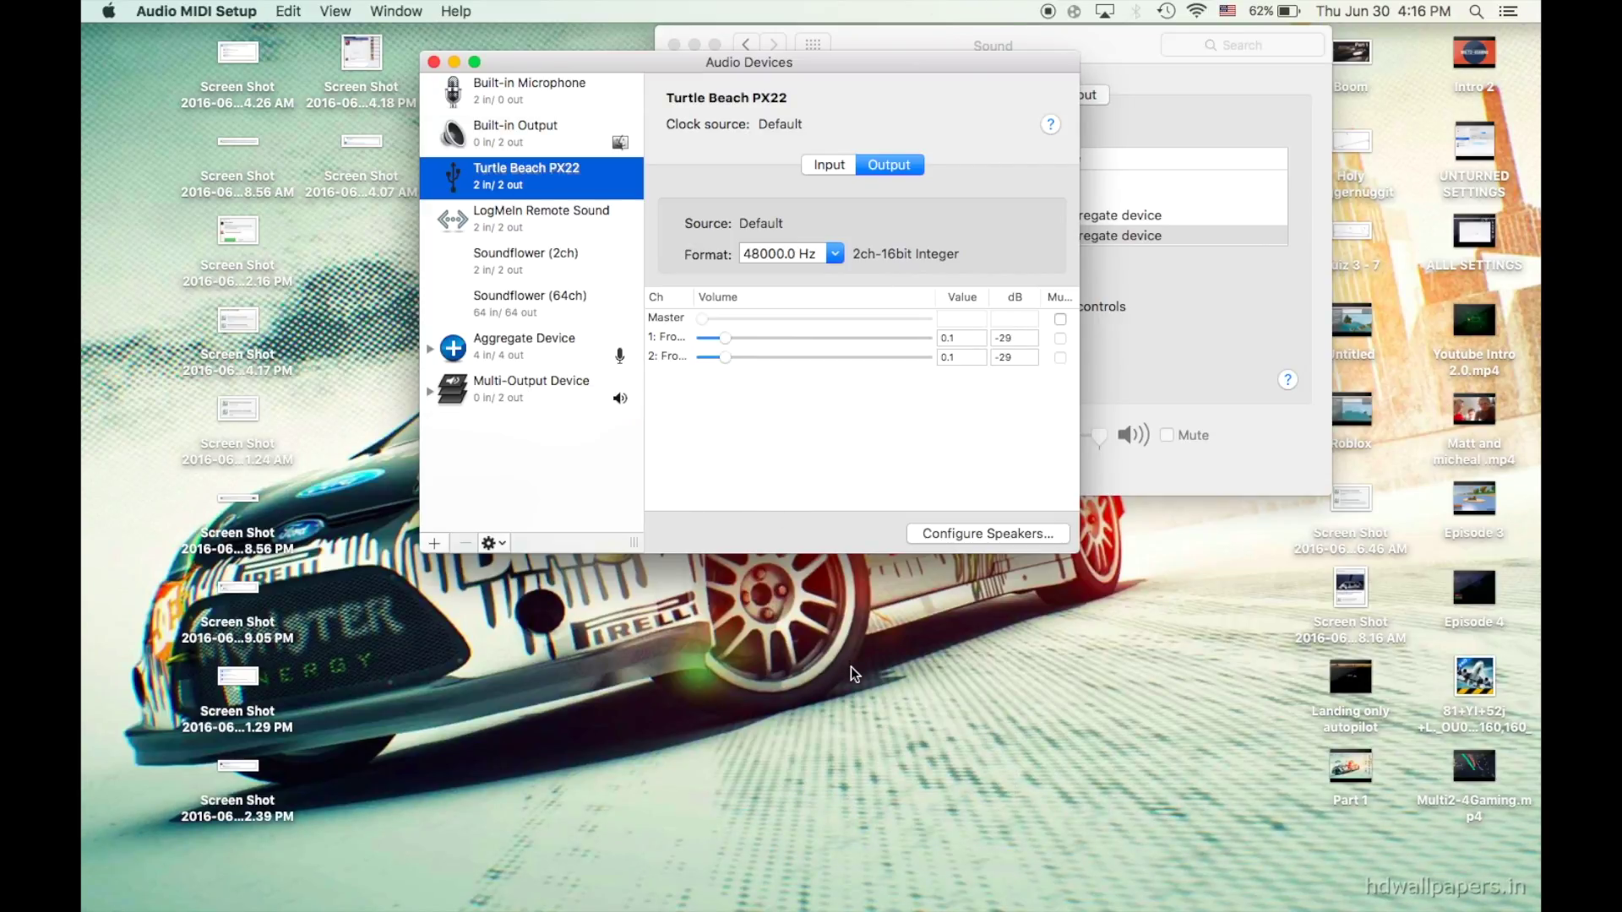
# In iTunes, play 1 Hour Mix track 4 from 10:38, raise volume slightly, then close the window.
pyautogui.moveTo(887, 895)
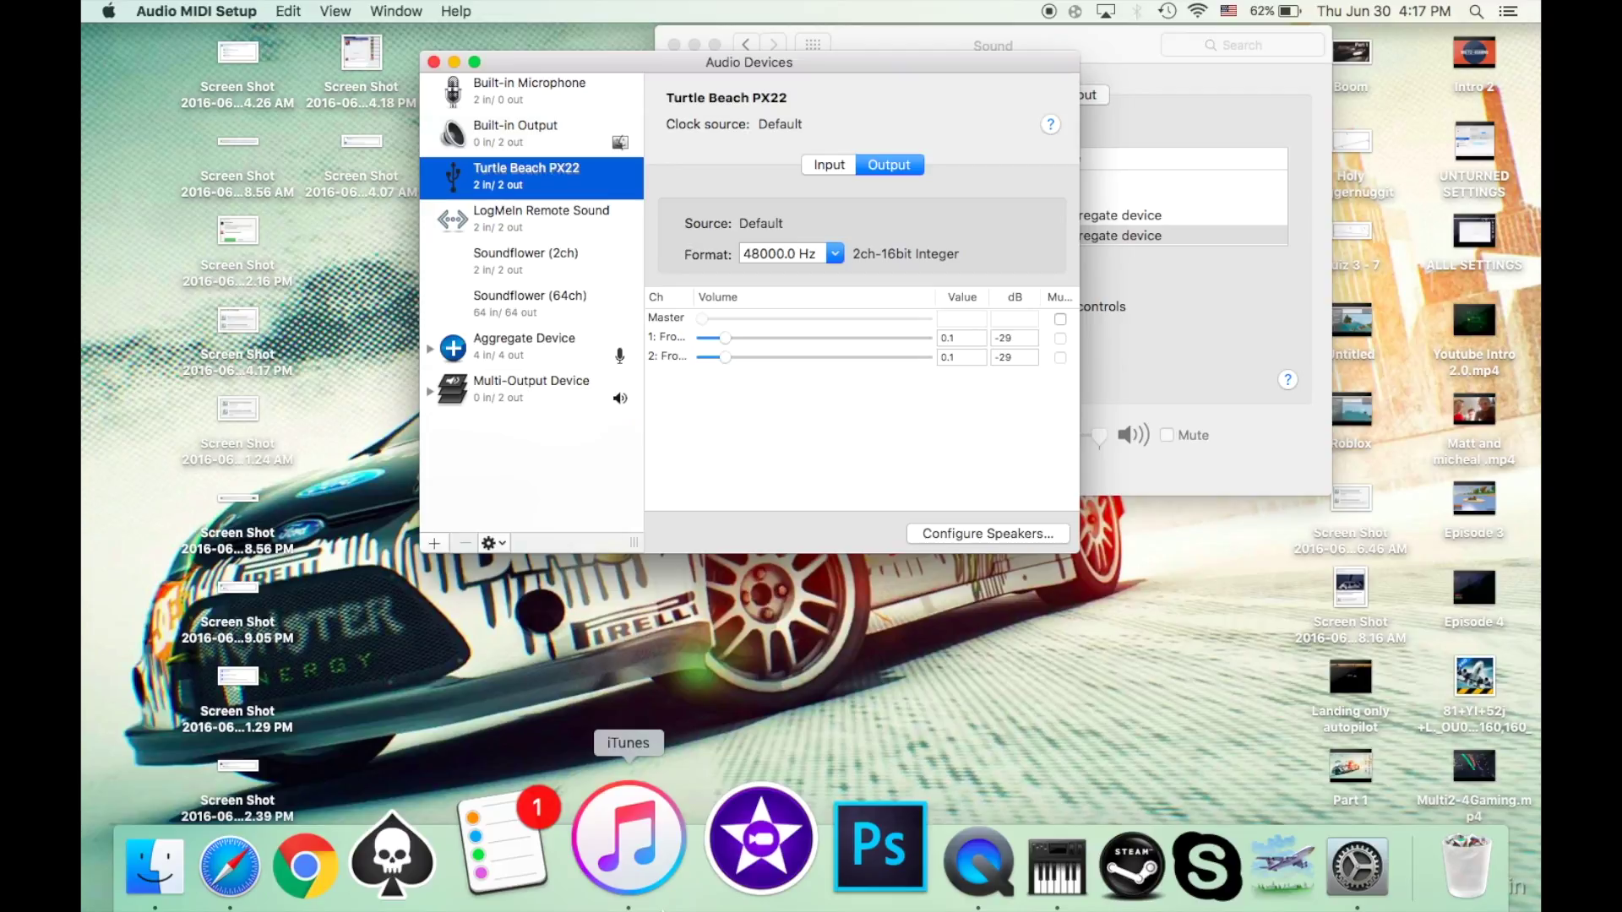
pyautogui.click(629, 836)
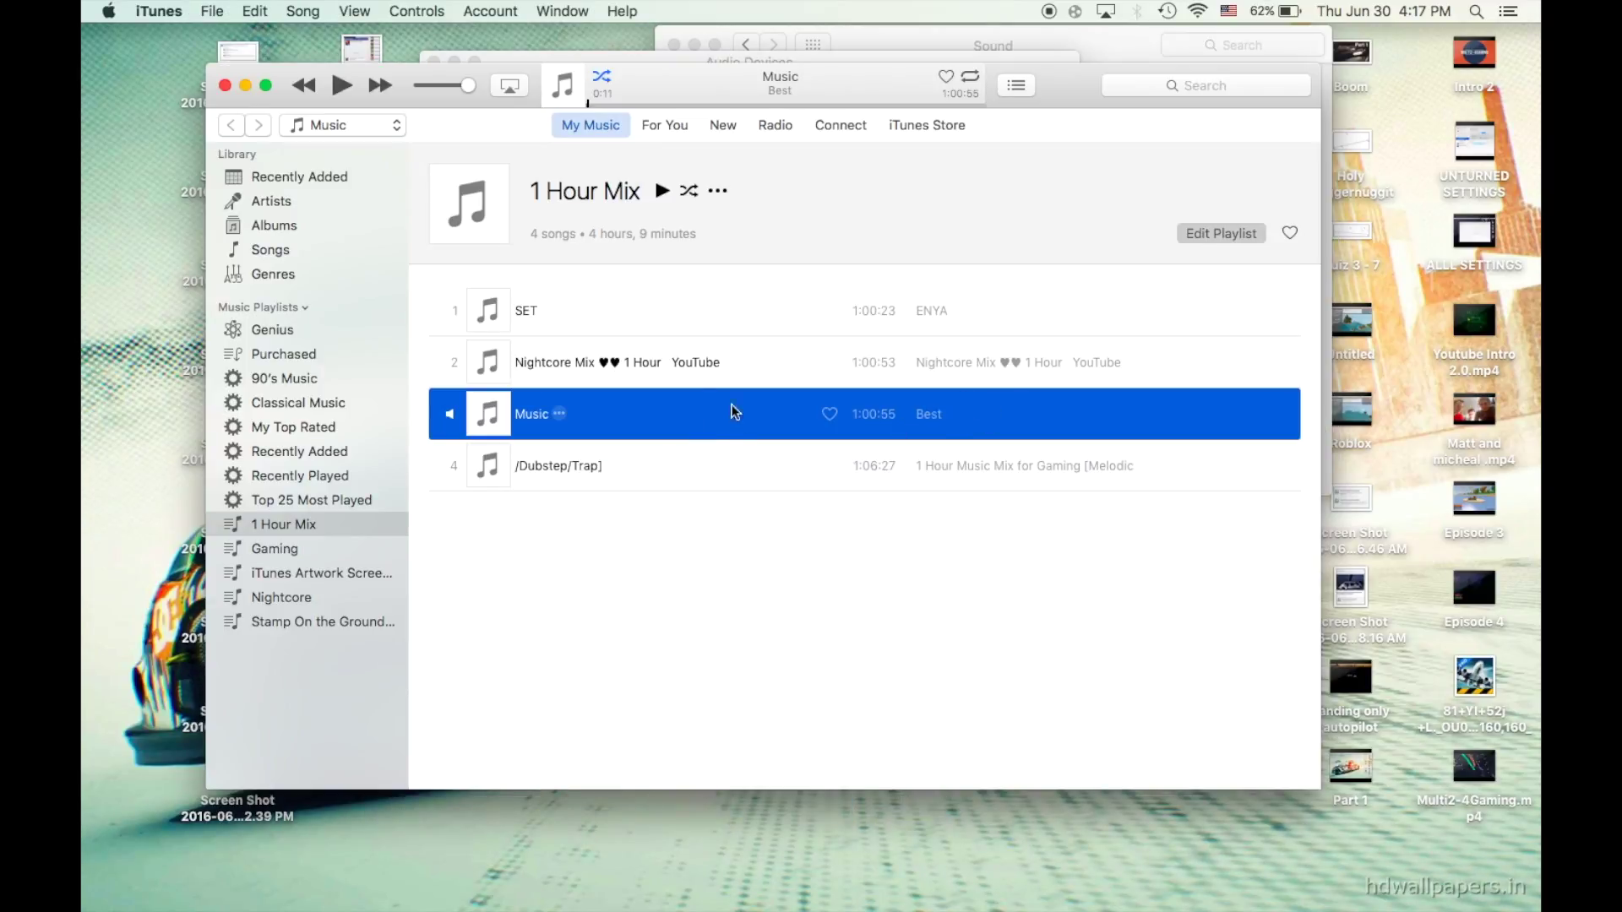
pyautogui.doubleClick(640, 464)
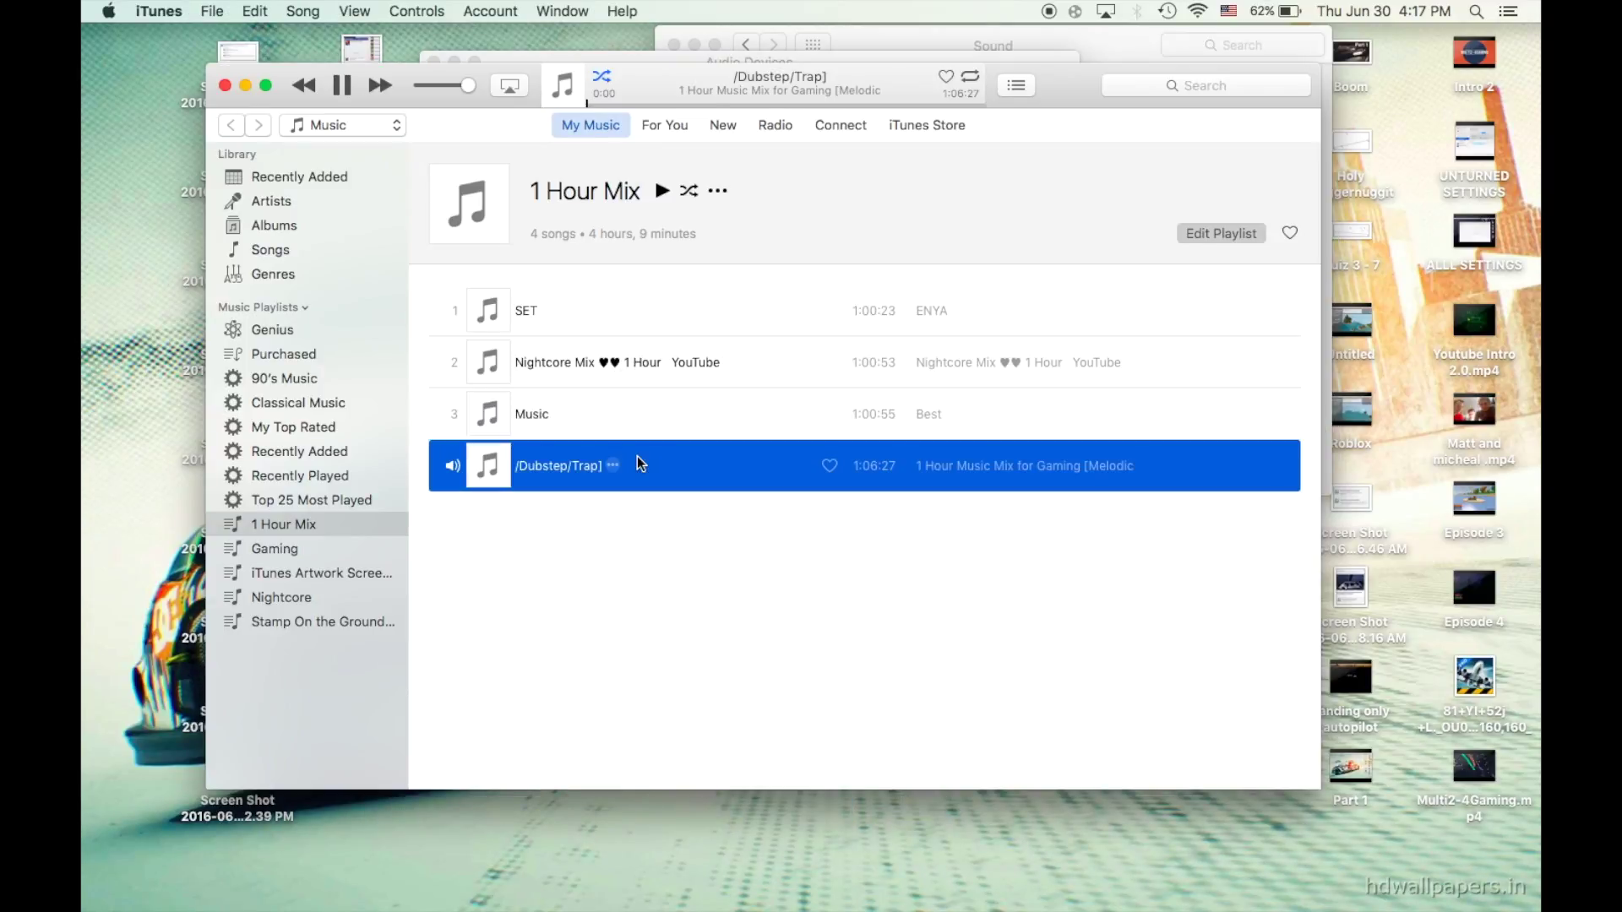
pyautogui.click(651, 102)
pyautogui.moveTo(464, 83); pyautogui.dragTo(469, 82)
pyautogui.click(225, 86)
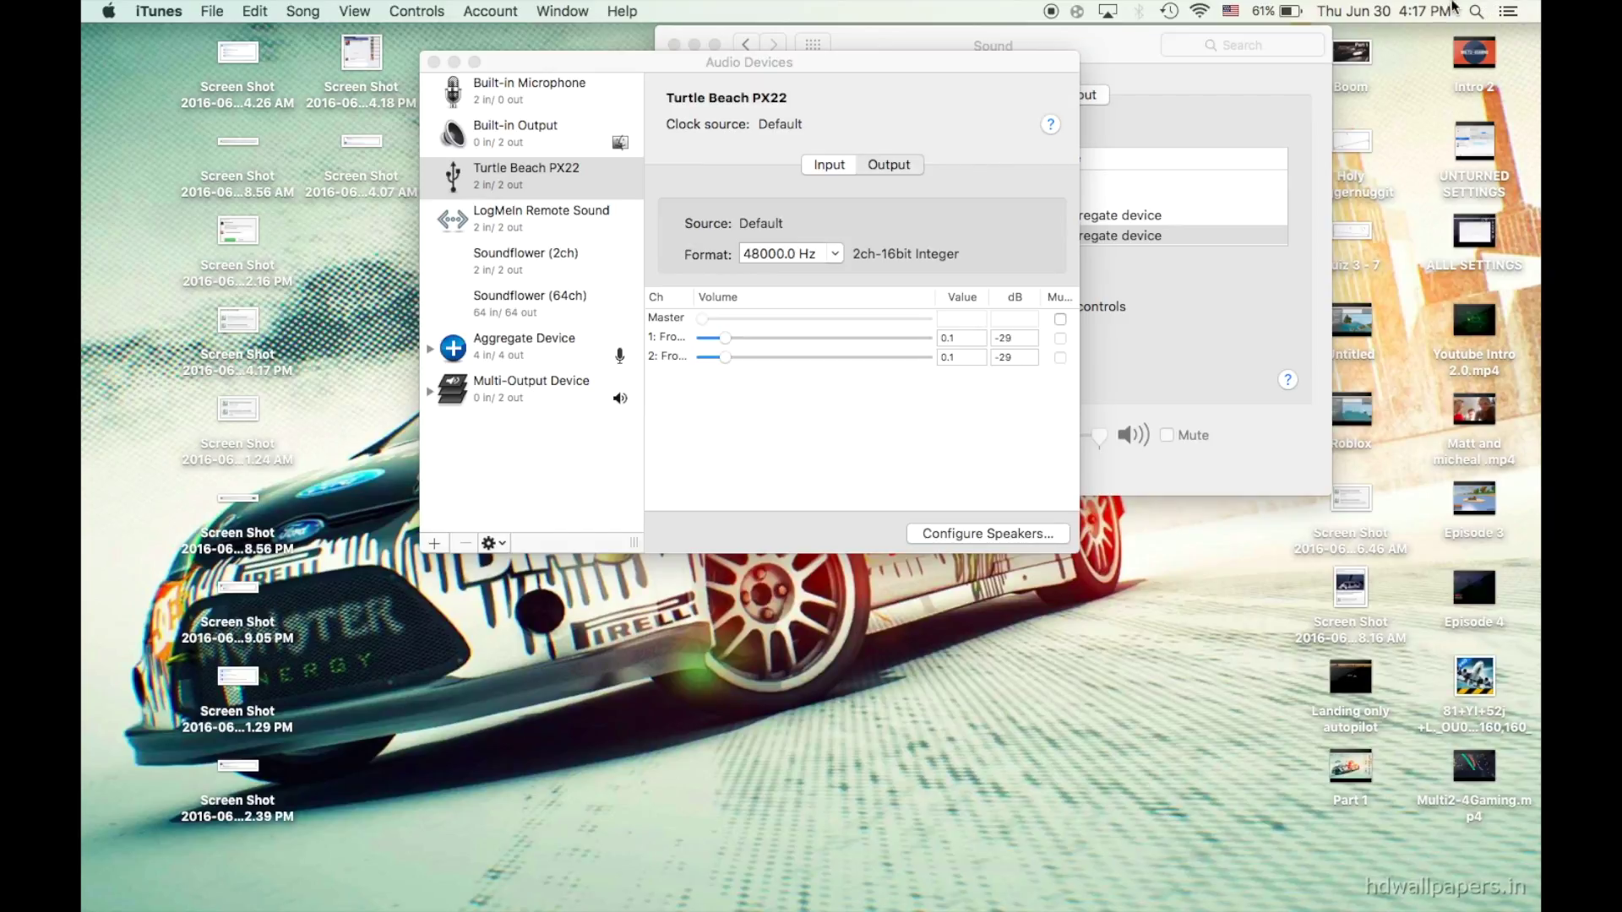
pyautogui.click(1259, 463)
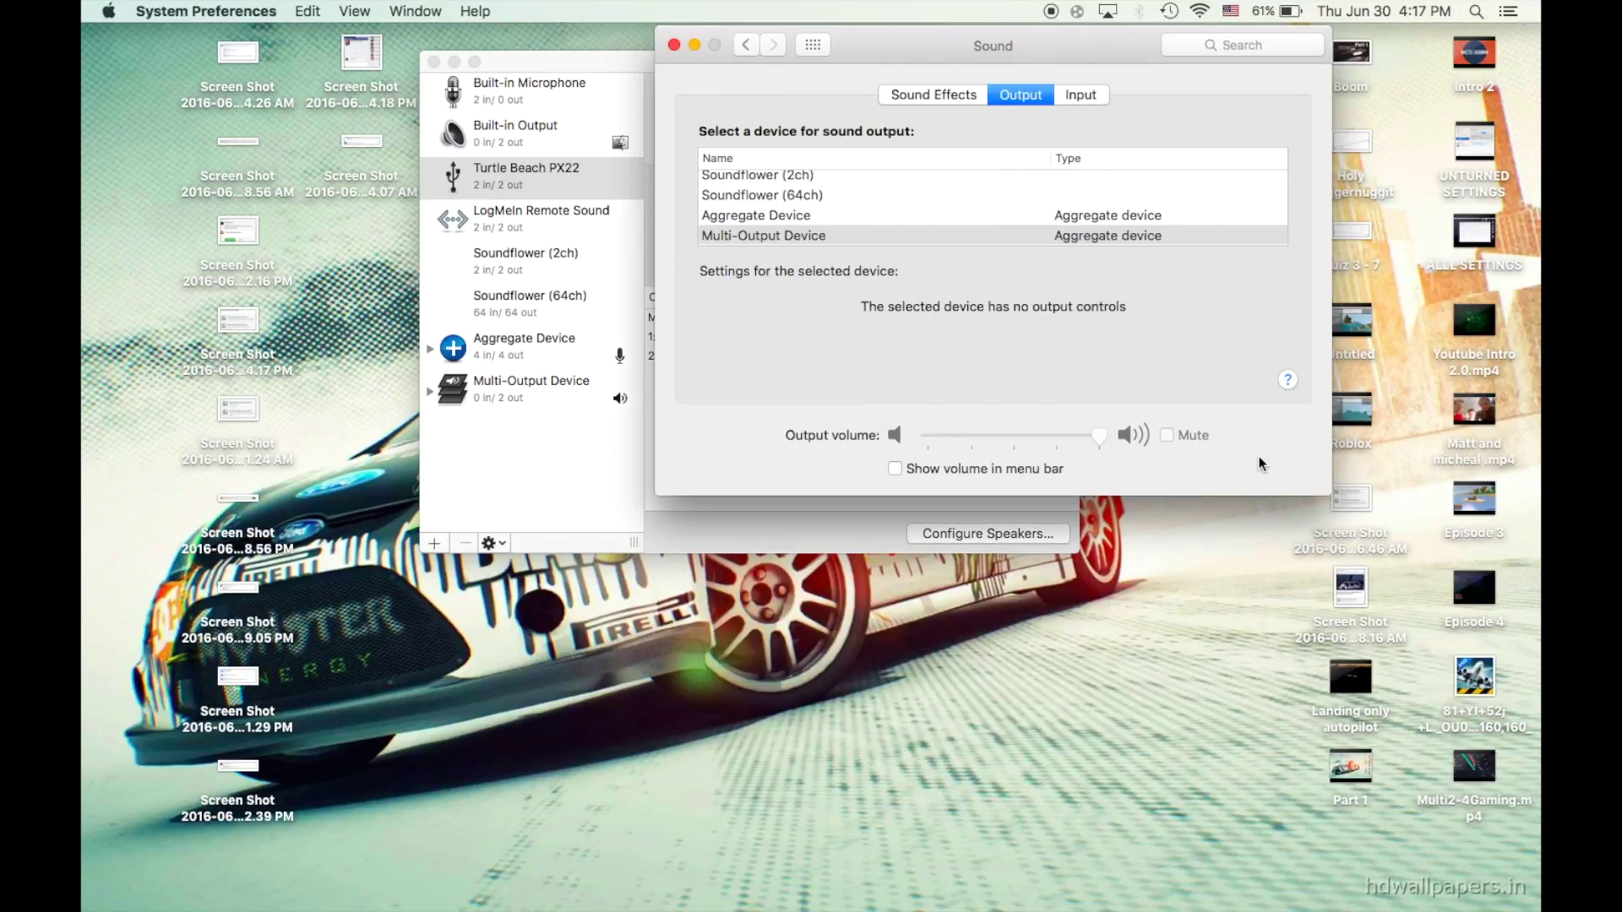
pyautogui.click(835, 497)
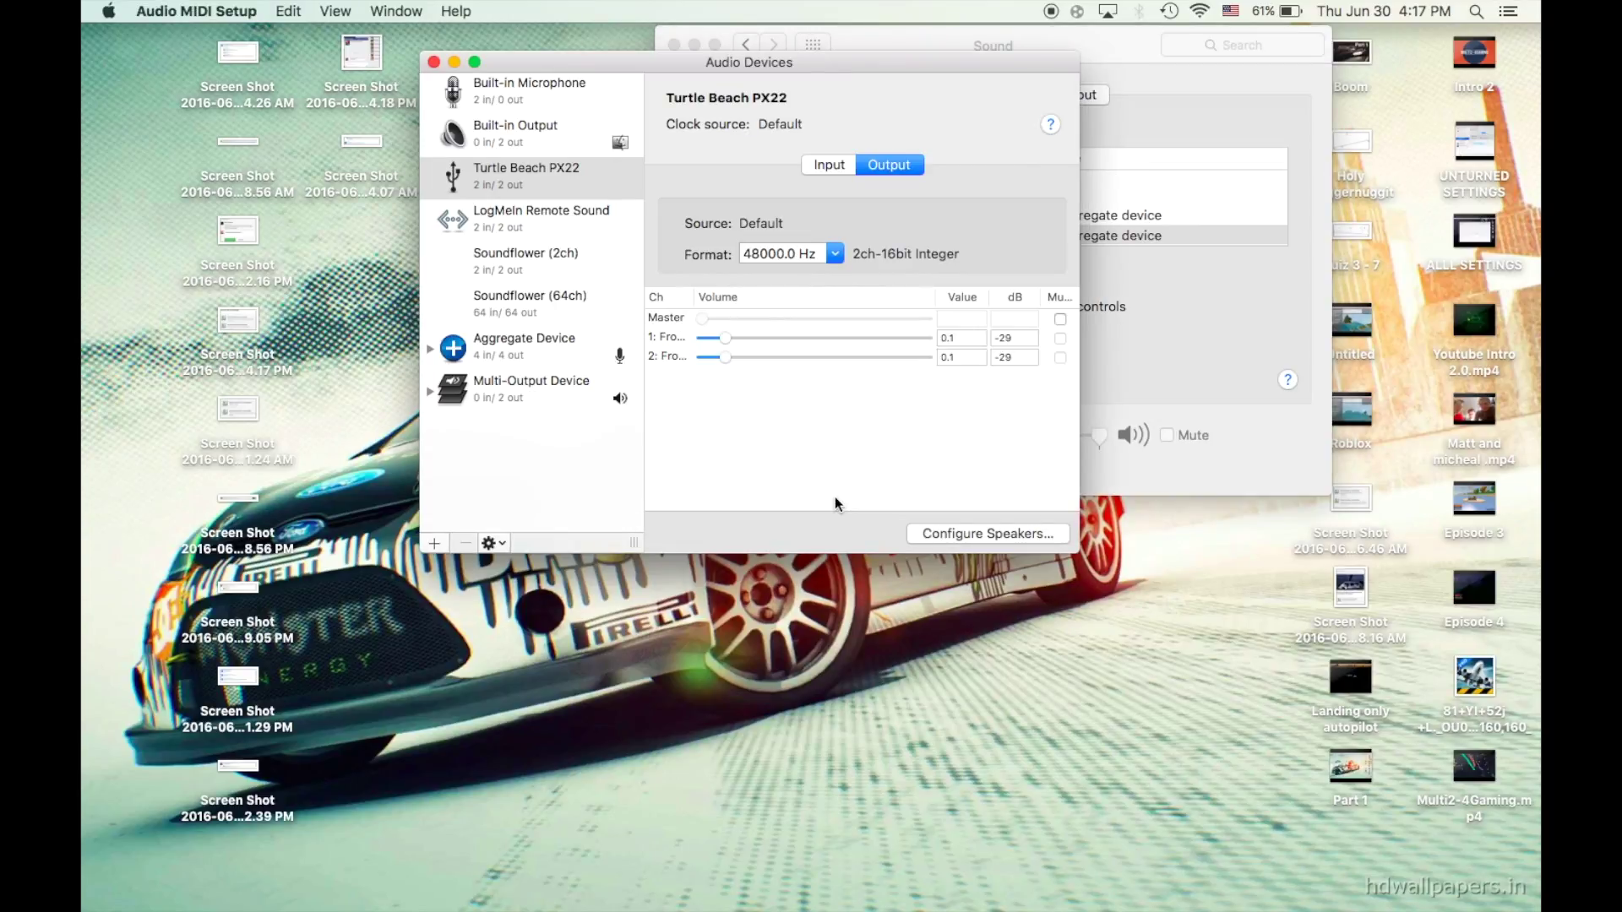